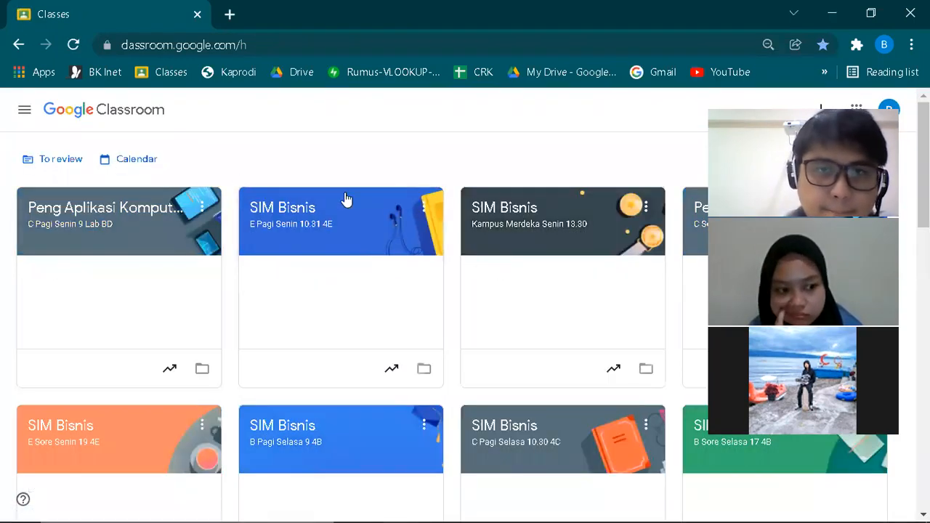
# Step: Open the Format Tugas document attached to Pengumpulan Tugas Minggu Ke 11 in the SIM Bisnis E Pagi Senin 10.31 4E class
pyautogui.click(297, 208)
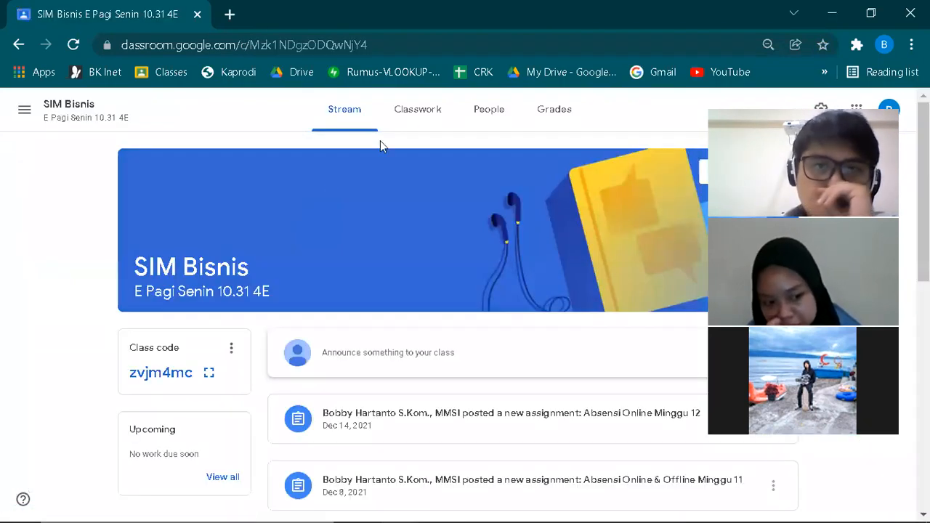
pyautogui.click(416, 111)
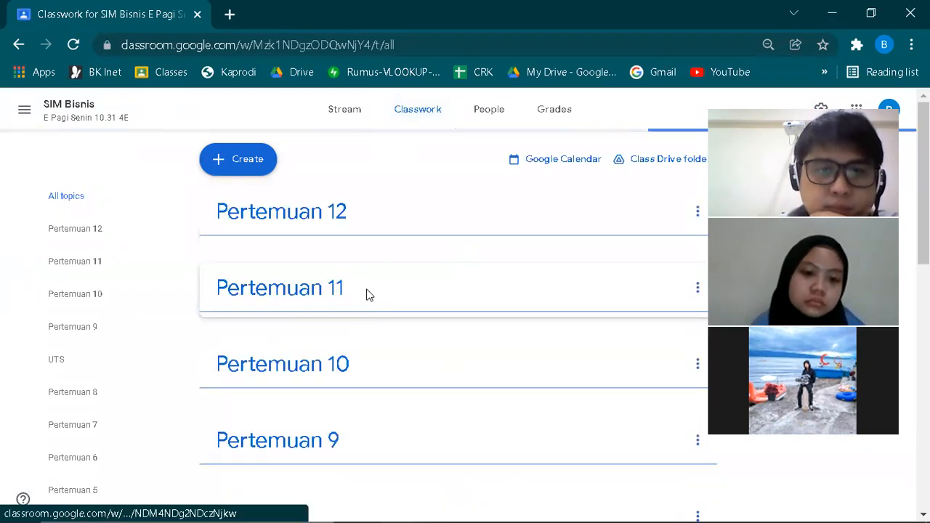
pyautogui.click(382, 420)
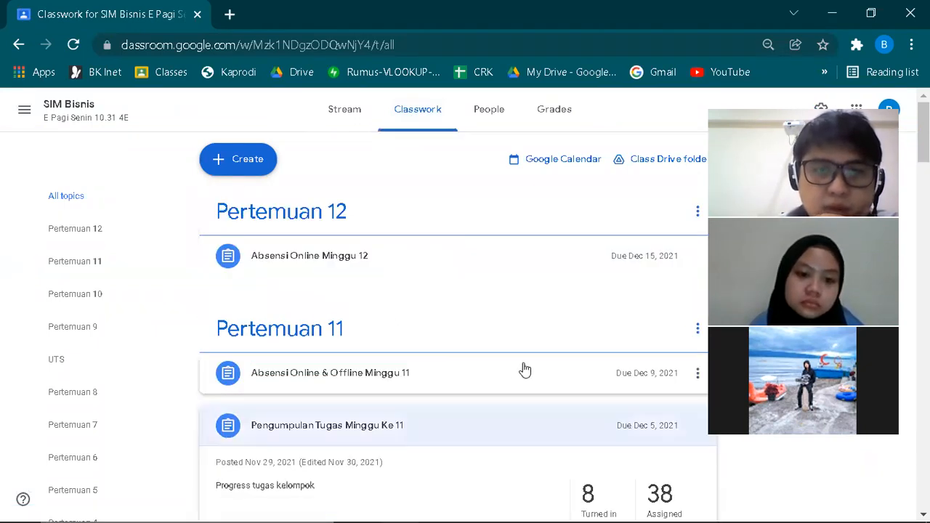
pyautogui.click(548, 402)
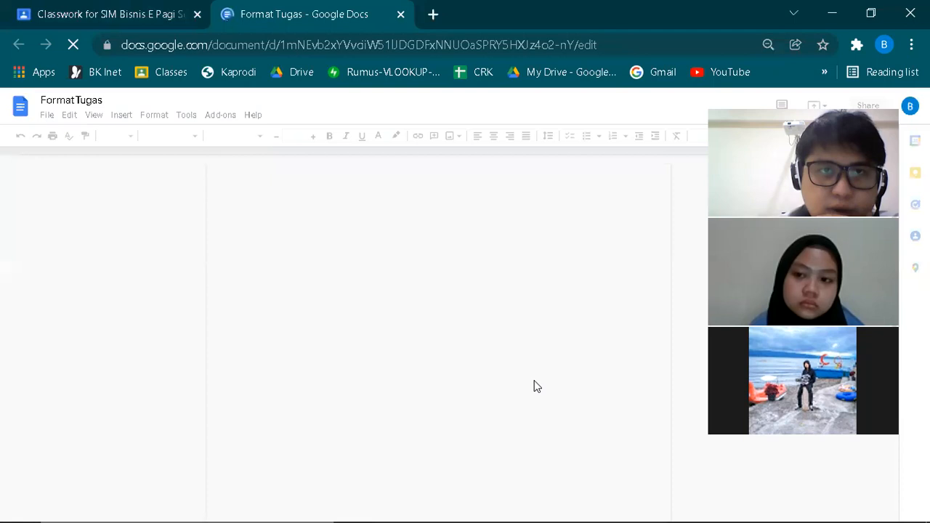
# Step: Review section H, Knowledge Management System (KMS), highlighting its text from the heading through "(Sertakan Link)"
pyautogui.scroll(-10, 516, 344)
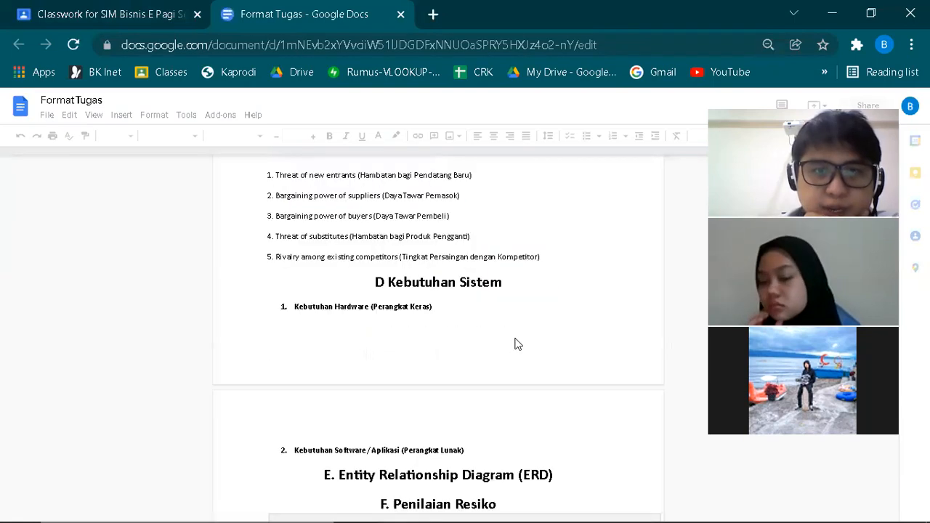
pyautogui.scroll(2, 517, 344)
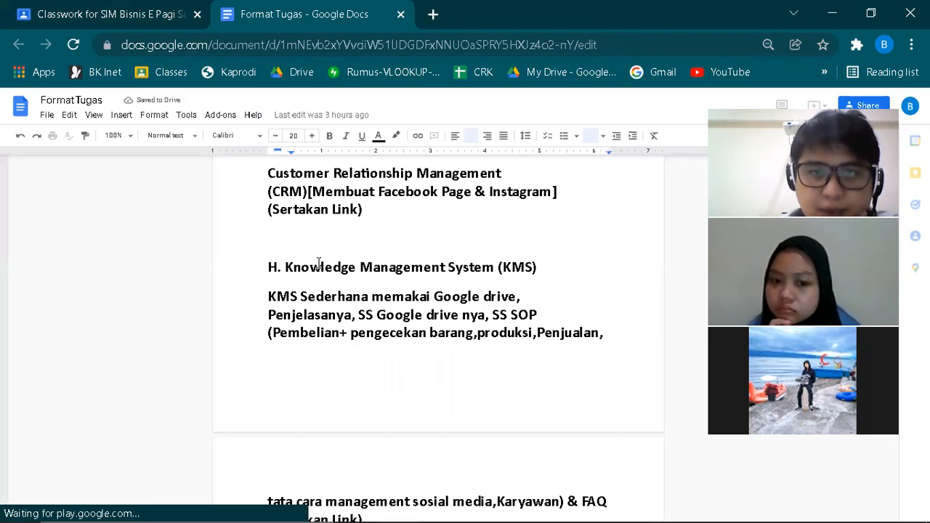
pyautogui.moveTo(296, 265); pyautogui.dragTo(349, 333)
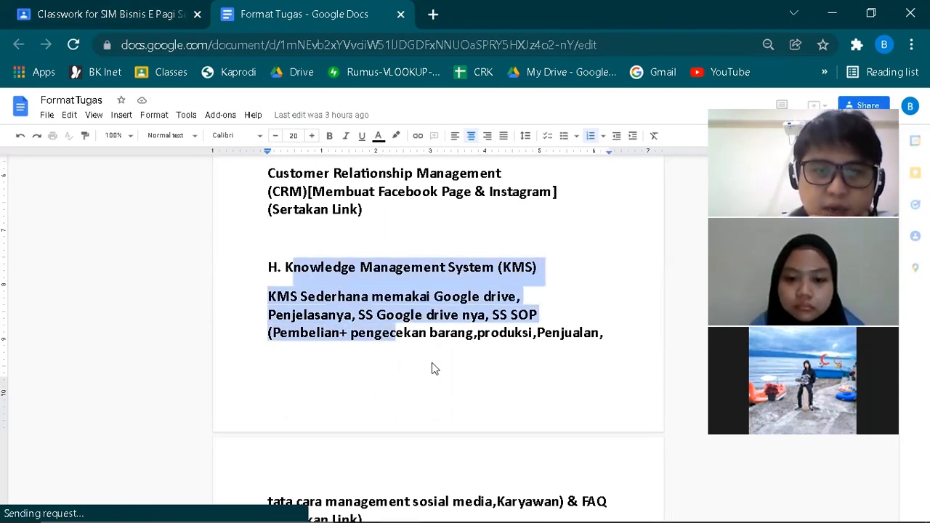
pyautogui.scroll(-2, 439, 324)
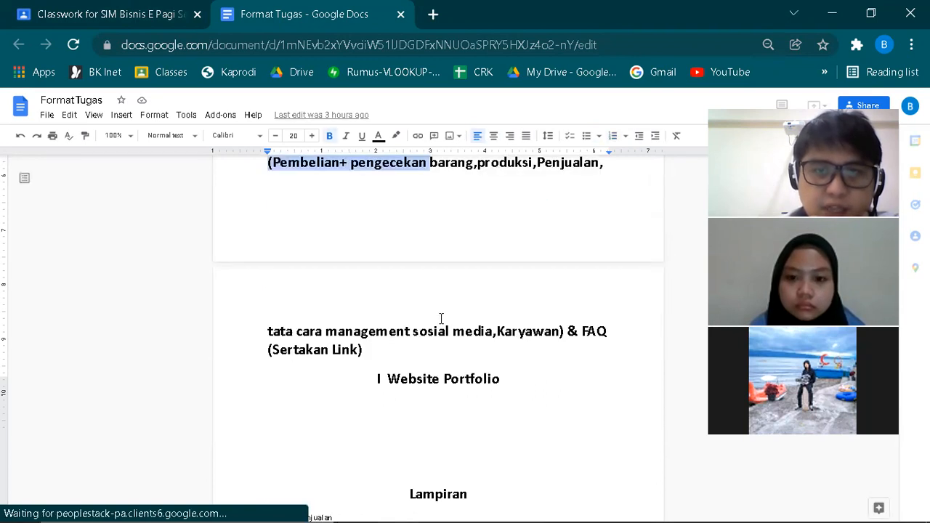
pyautogui.scroll(1, 440, 317)
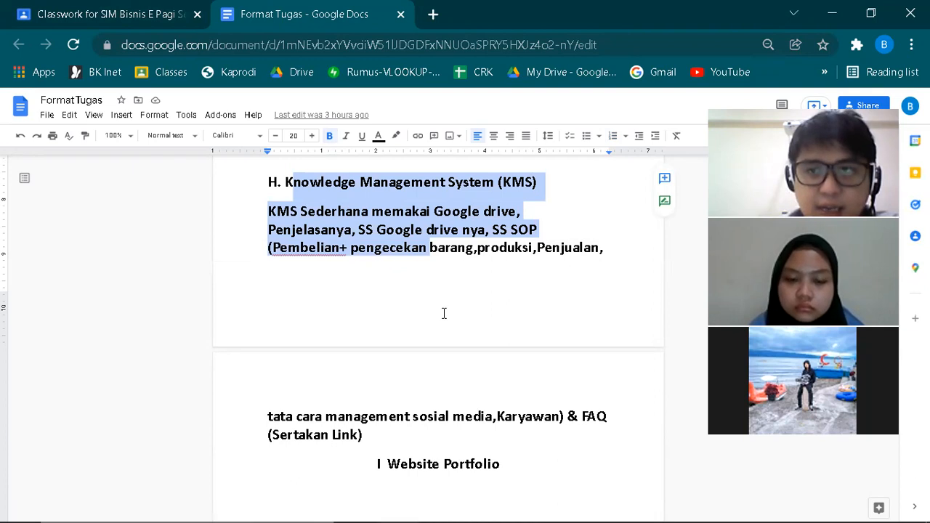
pyautogui.click(369, 414)
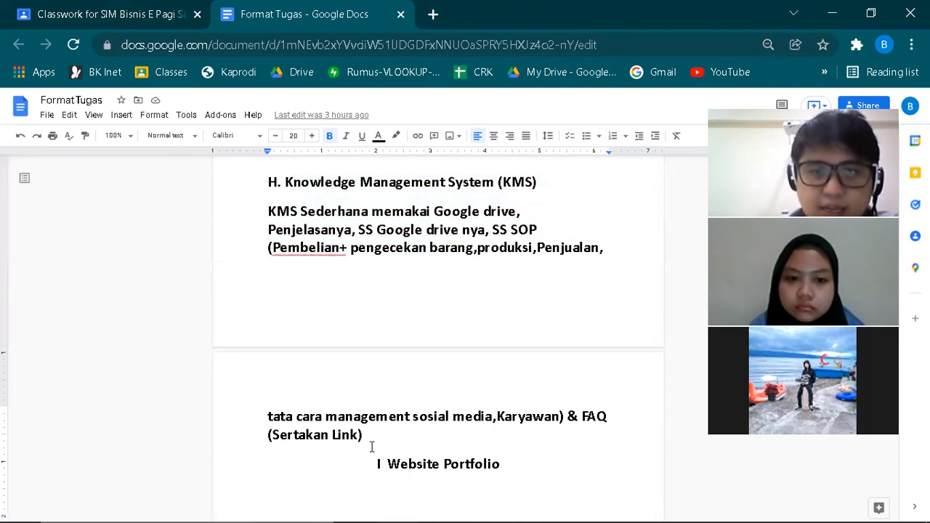
pyautogui.moveTo(361, 436); pyautogui.dragTo(269, 175)
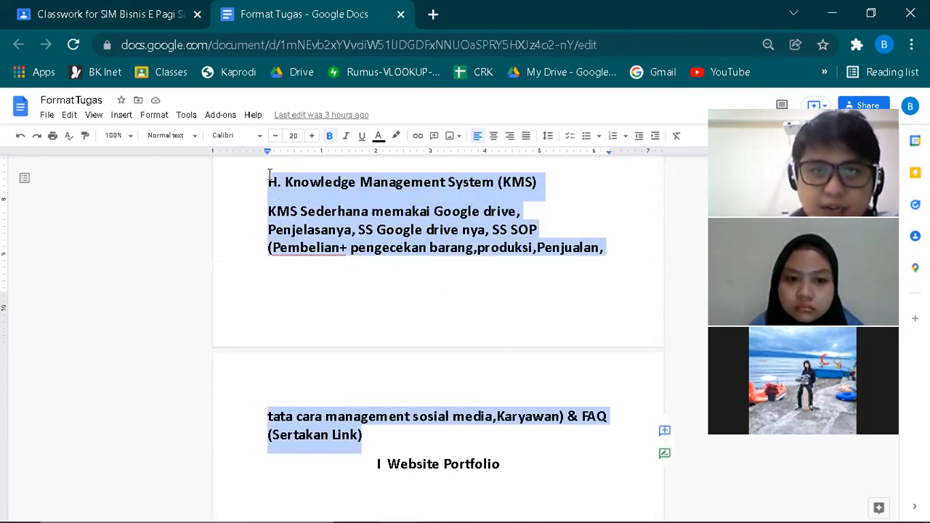
pyautogui.scroll(1, 368, 299)
pyautogui.scroll(-1, 358, 309)
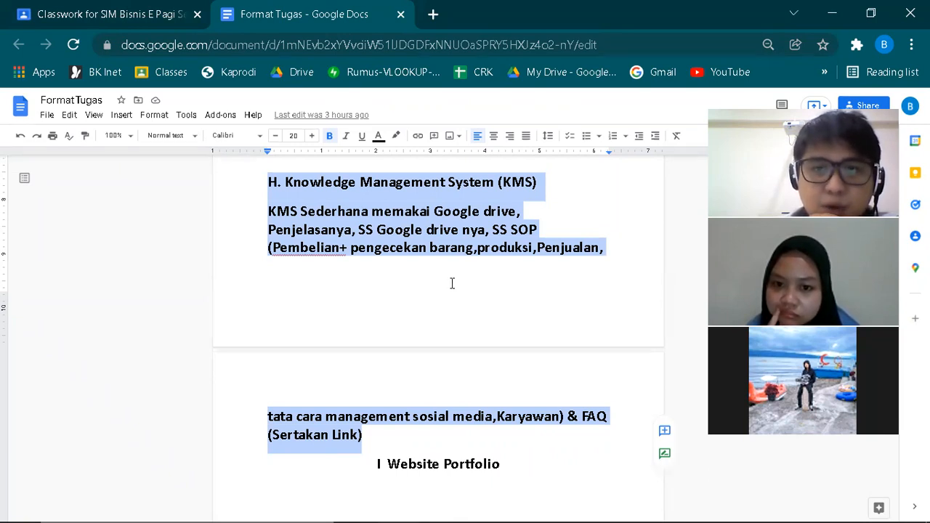
pyautogui.scroll(1, 452, 283)
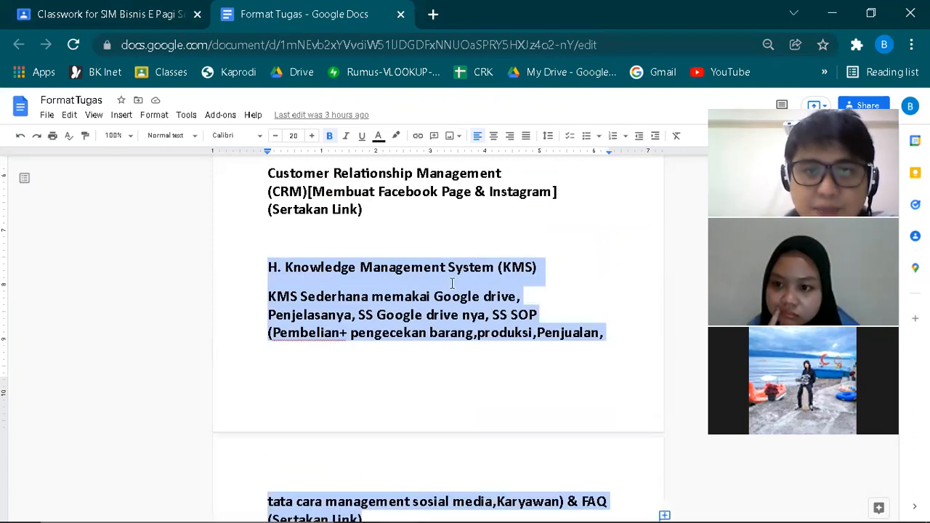
pyautogui.scroll(1, 450, 306)
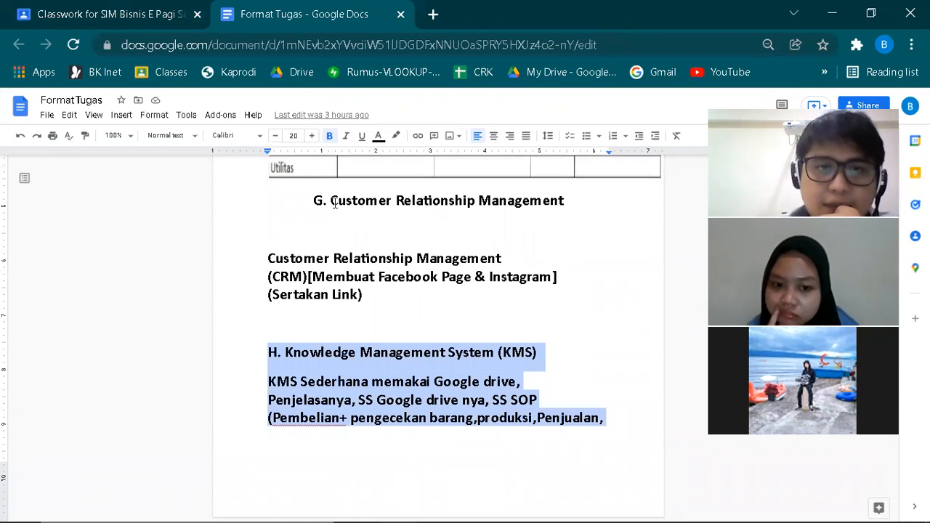
# Step: Highlight the Customer Relationship Management section and delete the empty line below its "G." heading
pyautogui.moveTo(314, 201); pyautogui.dragTo(386, 300)
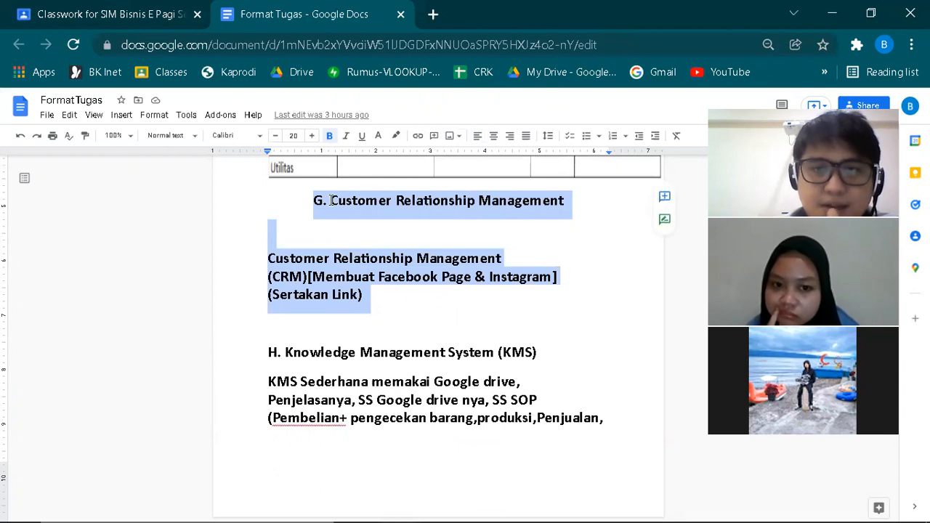
pyautogui.click(568, 202)
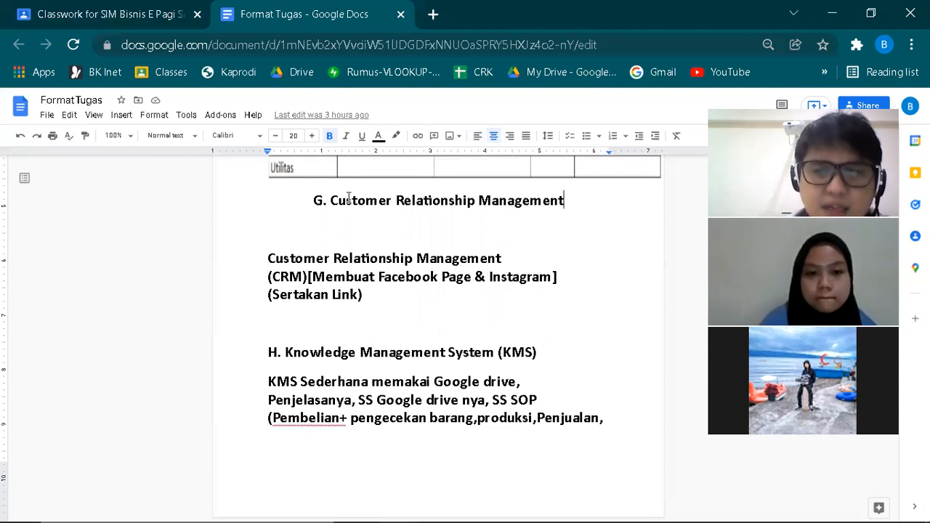
pyautogui.doubleClick(320, 225)
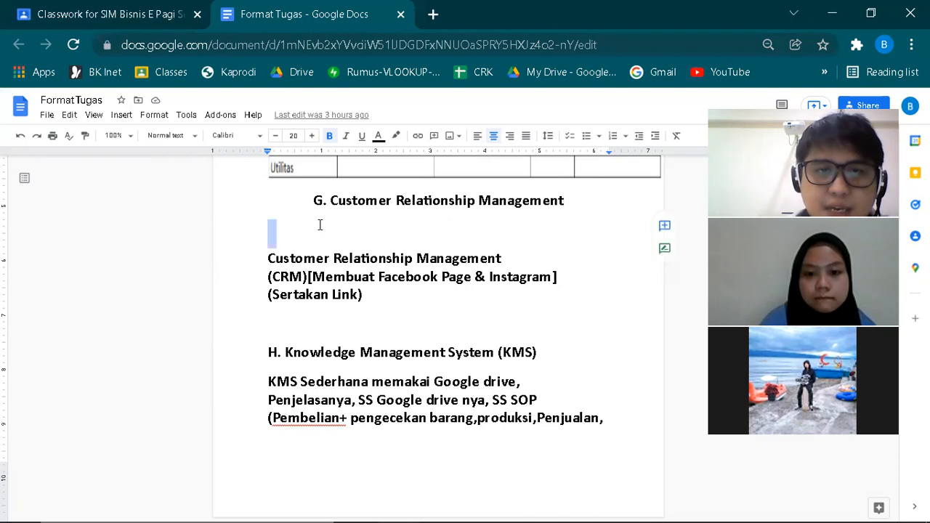
pyautogui.press('BackSpace')
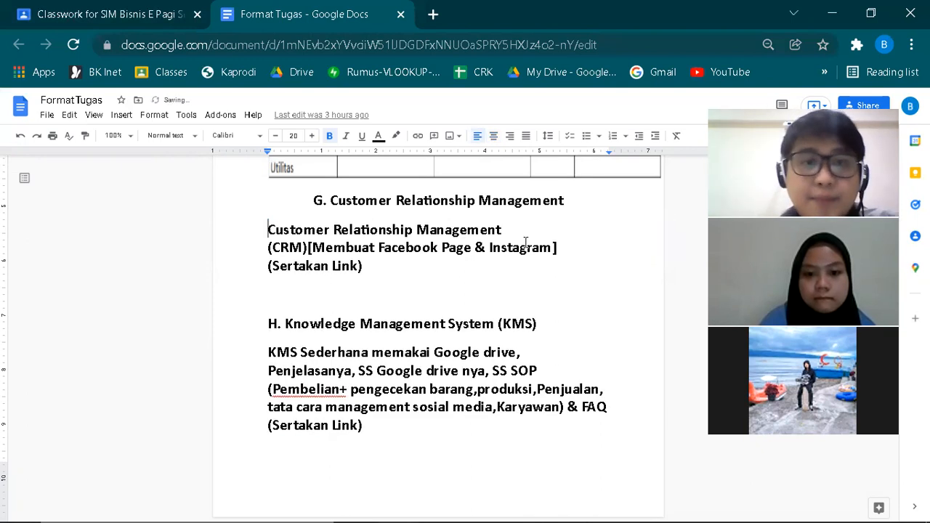
# Step: Look over the document's sections from D Kebutuhan Sistem through Lampiran
pyautogui.scroll(2, 411, 240)
pyautogui.scroll(3, 418, 255)
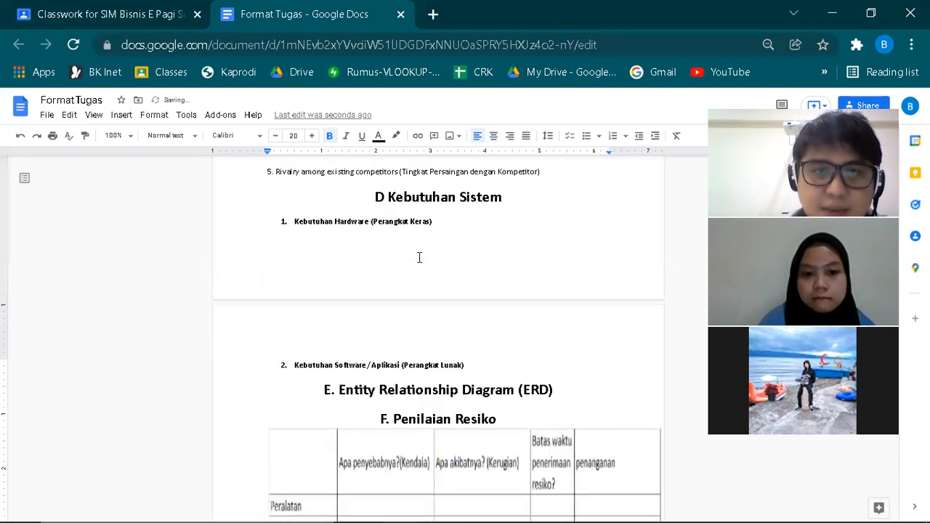
pyautogui.scroll(-2, 428, 227)
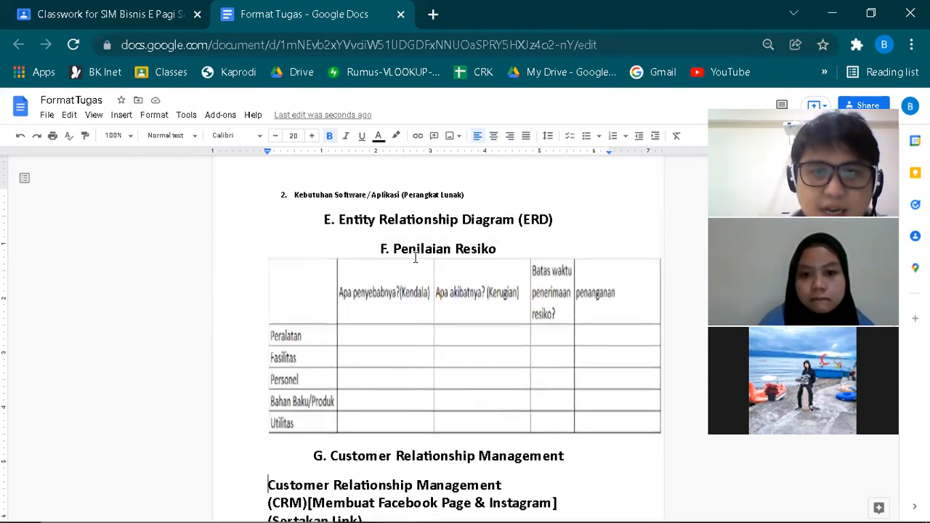
pyautogui.scroll(-6, 413, 258)
pyautogui.scroll(1, 416, 255)
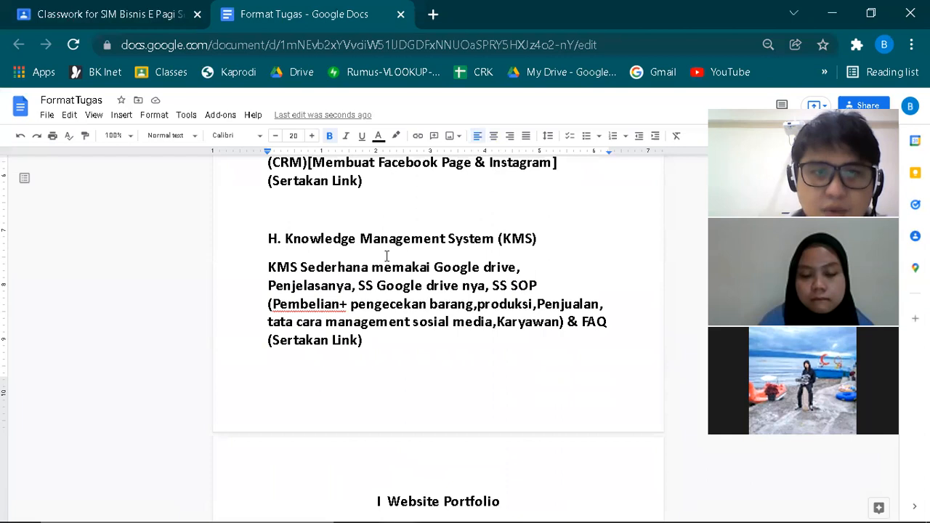
pyautogui.scroll(-2, 393, 259)
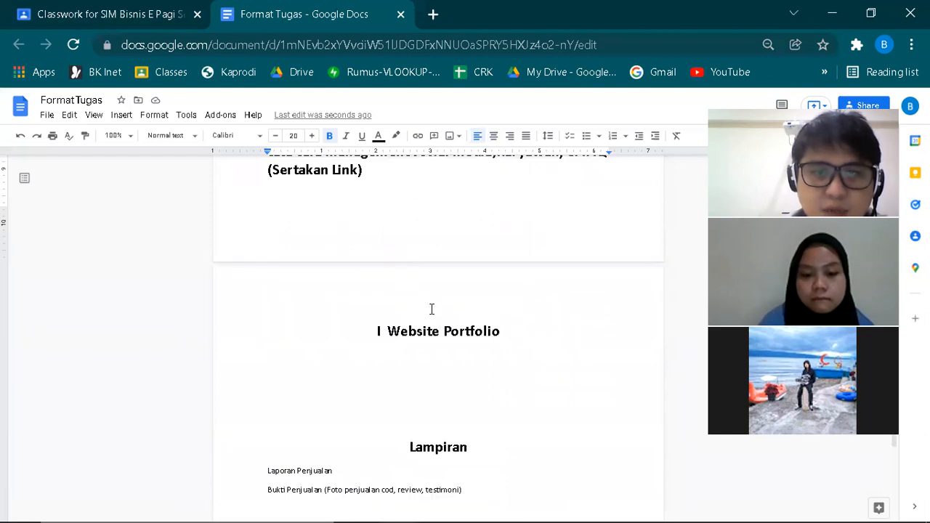
pyautogui.scroll(-1, 440, 284)
pyautogui.scroll(1, 443, 258)
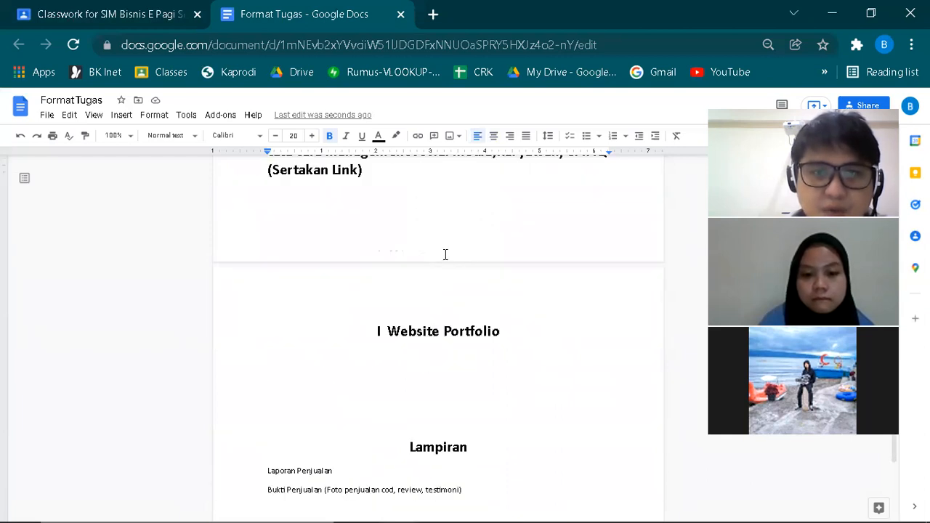
# Step: Change the section I heading to read "Website Bisnis"
pyautogui.scroll(1, 407, 342)
pyautogui.click(400, 362)
pyautogui.moveTo(444, 419); pyautogui.dragTo(507, 416)
pyautogui.press('BackSpace')
pyautogui.write('Bisnis')
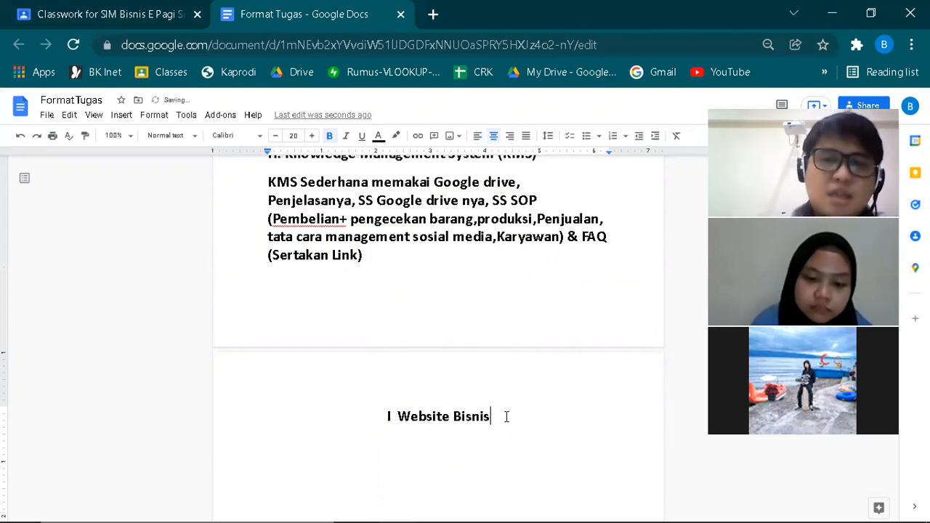
# Step: Review the task format again, covering Kebutuhan Sistem, ERD, Penilaian Resiko, CRM, KMS and Website Bisnis
pyautogui.scroll(15, 480, 233)
pyautogui.scroll(2, 475, 216)
pyautogui.scroll(-5, 504, 253)
pyautogui.scroll(-1, 482, 361)
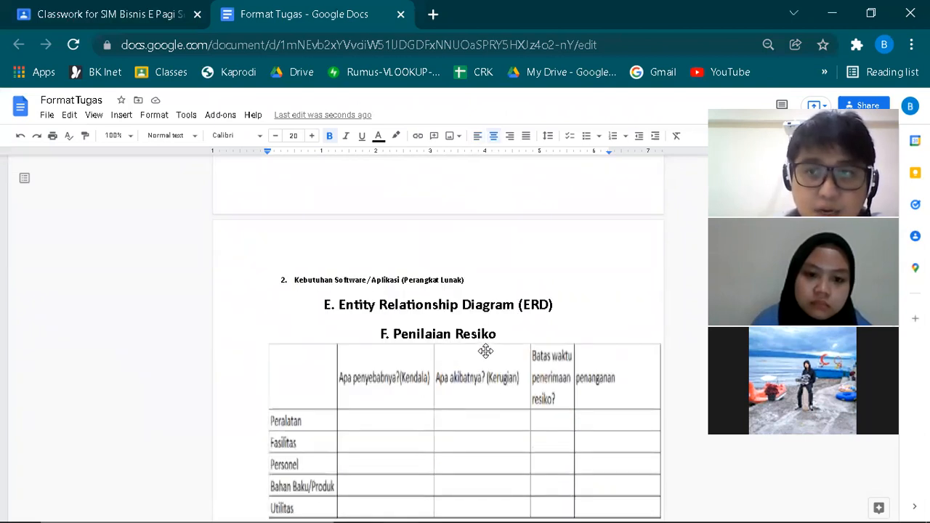
pyautogui.scroll(-4, 484, 352)
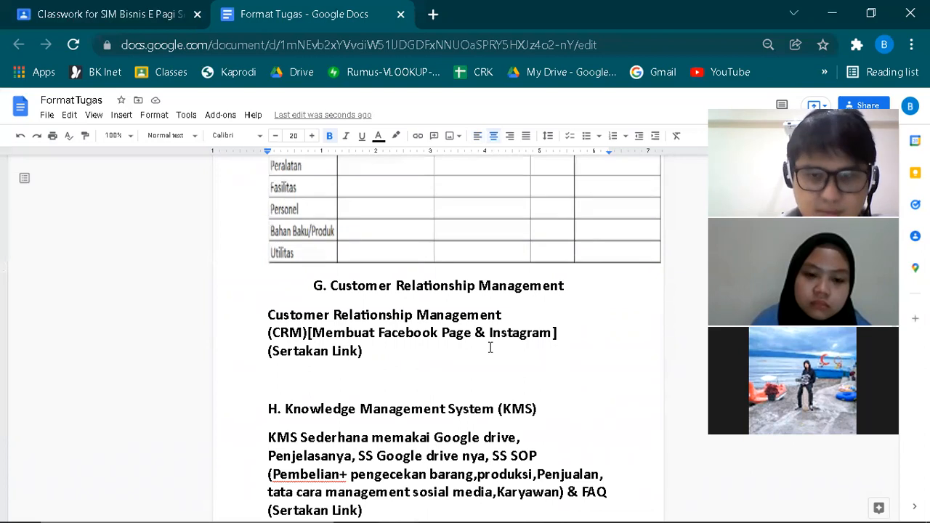
pyautogui.scroll(-5, 494, 356)
pyautogui.scroll(9, 498, 367)
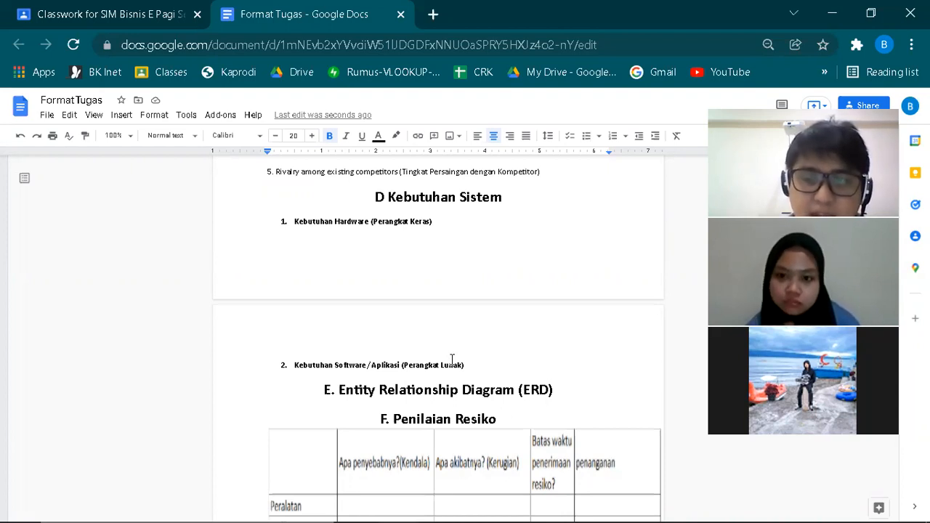
pyautogui.scroll(-1, 468, 363)
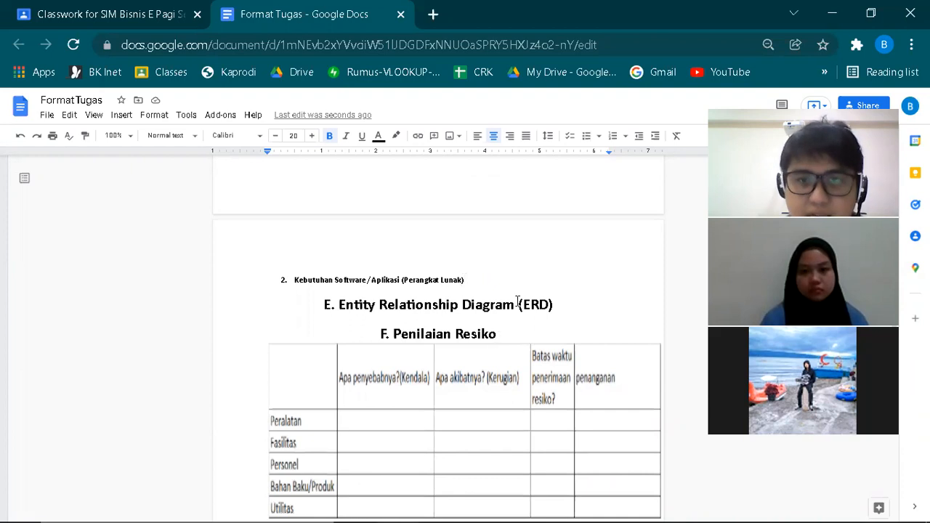
pyautogui.scroll(-6, 517, 302)
pyautogui.scroll(1, 515, 303)
pyautogui.scroll(-2, 442, 310)
pyautogui.scroll(5, 443, 311)
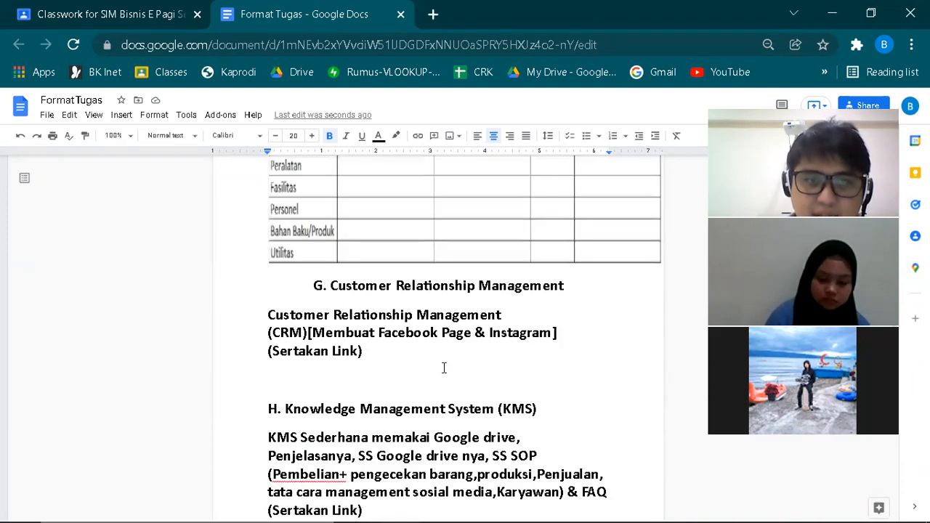
pyautogui.scroll(-4, 442, 365)
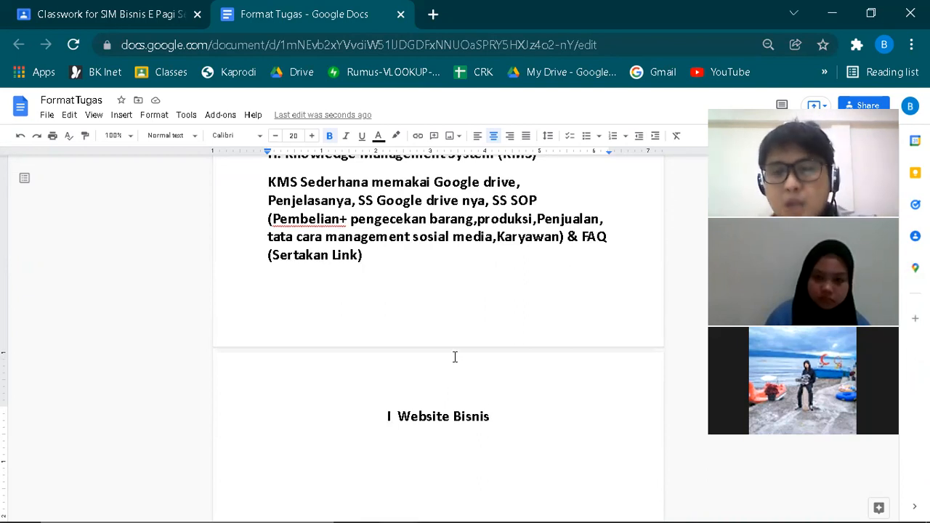
pyautogui.scroll(1, 479, 339)
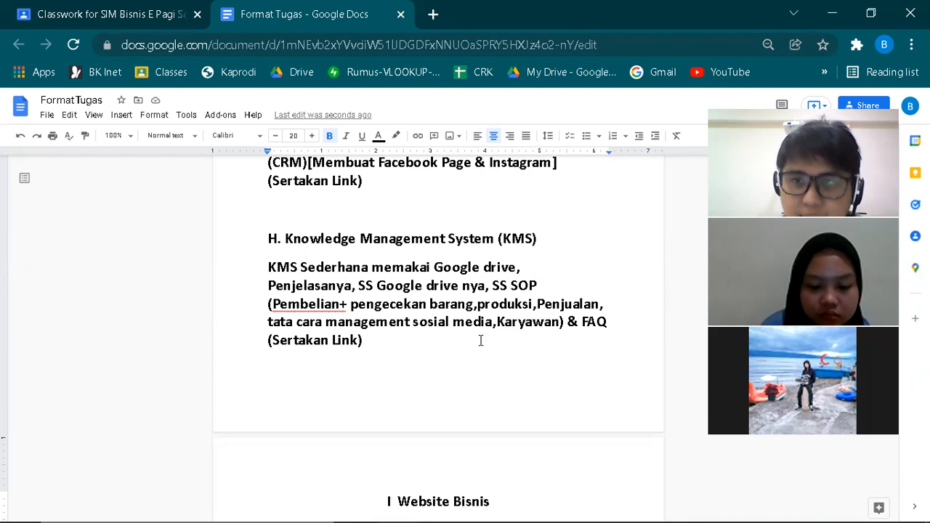
pyautogui.scroll(4, 521, 283)
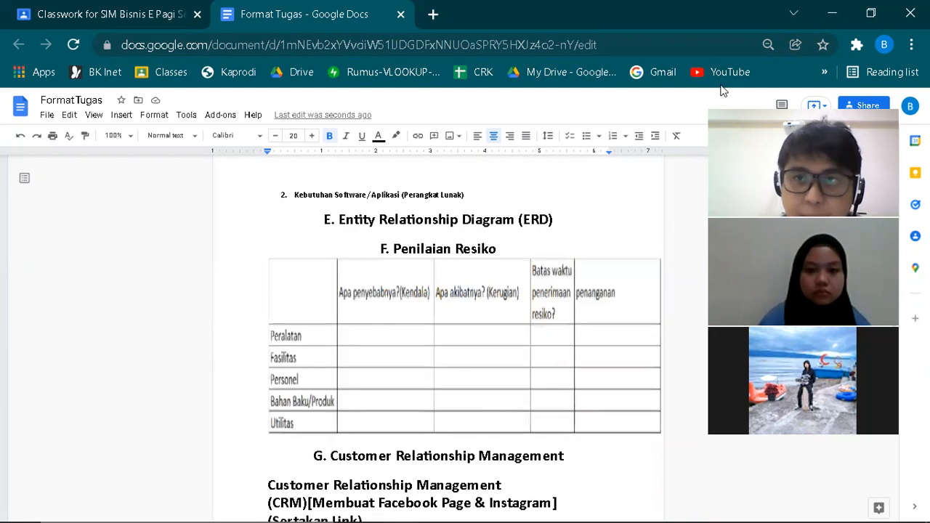
# Step: Search Google for lucidchart in a new browser tab and open the Lucidchart website from the sponsored result
pyautogui.click(159, 27)
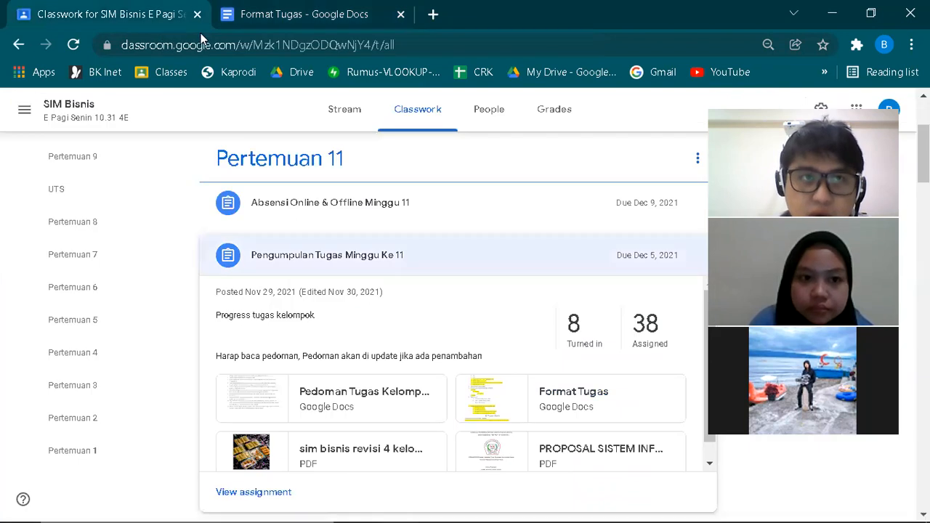
pyautogui.click(278, 28)
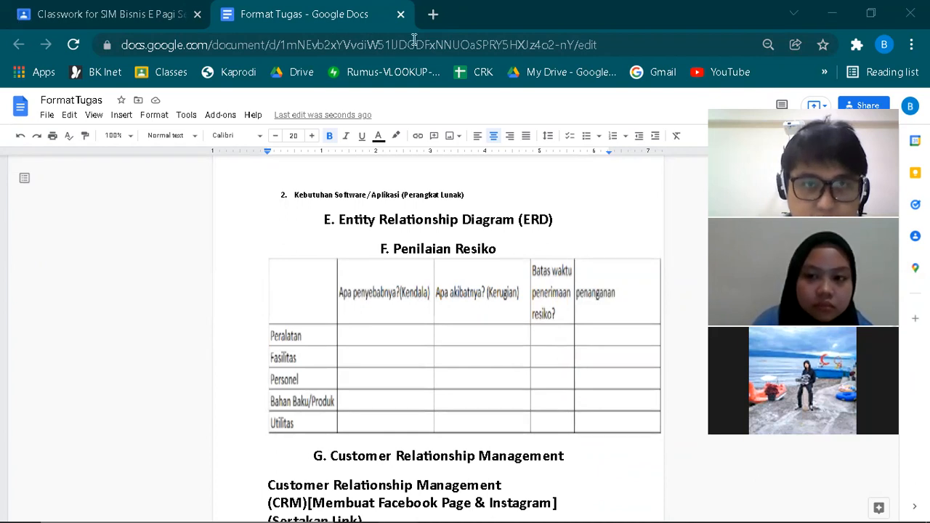
pyautogui.hotkey('ctrl', '1')
pyautogui.hotkey('ctrl', 't')
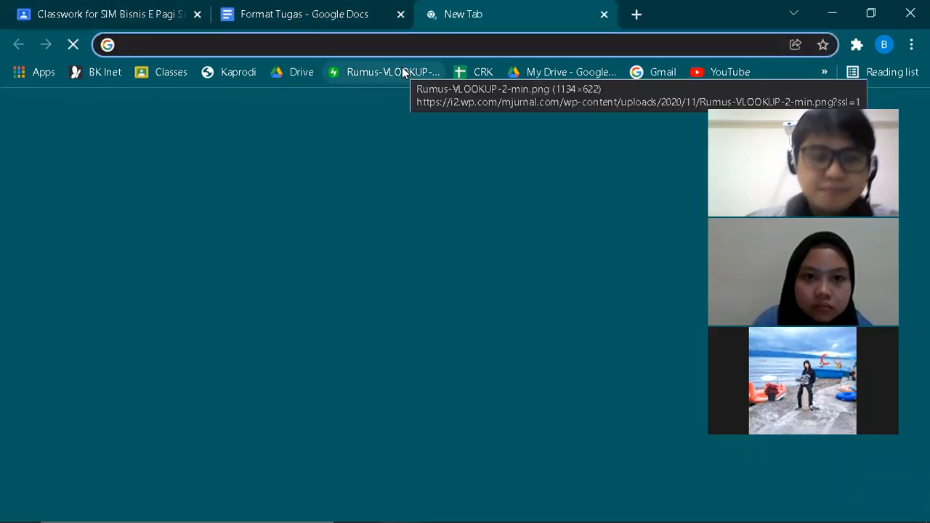
pyautogui.write('Lucid')
pyautogui.press('Return')
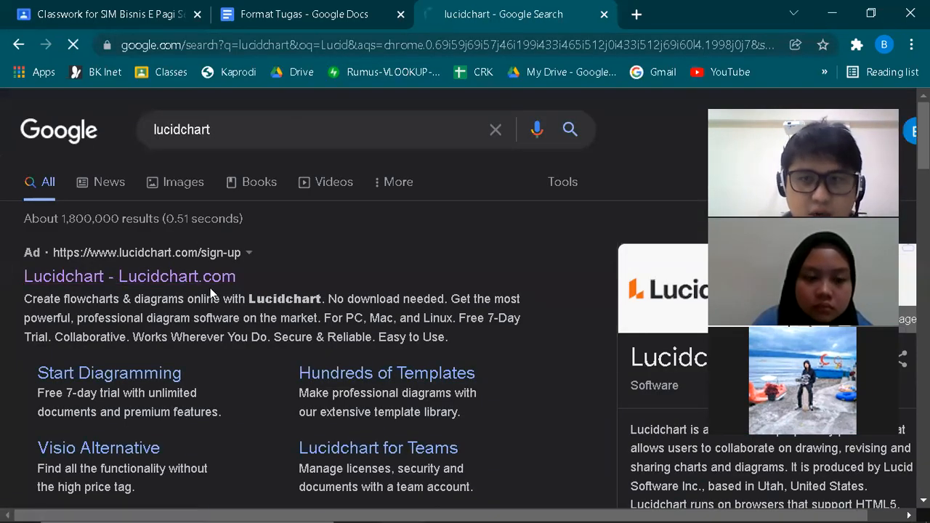
pyautogui.click(210, 288)
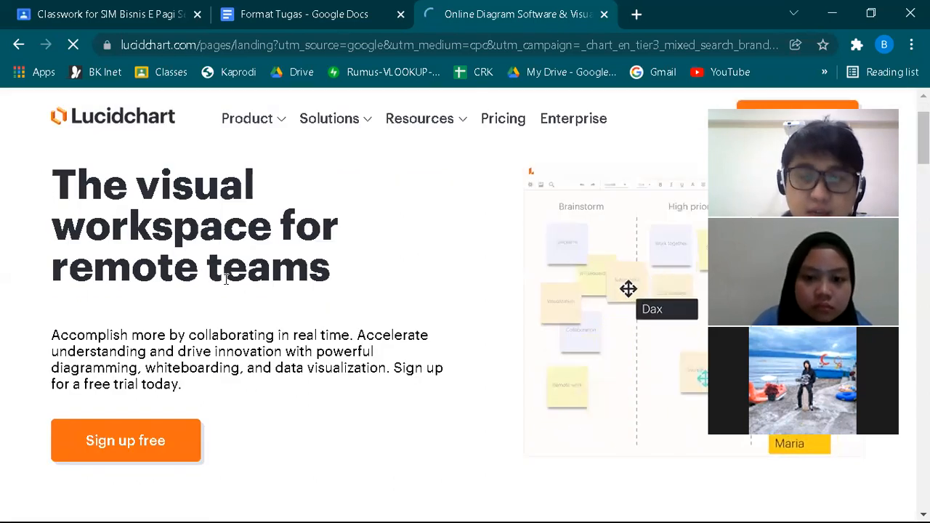
# Step: Start the free Lucidchart sign-up, compare the plans and continue with the Free plan
pyautogui.scroll(-2, 229, 279)
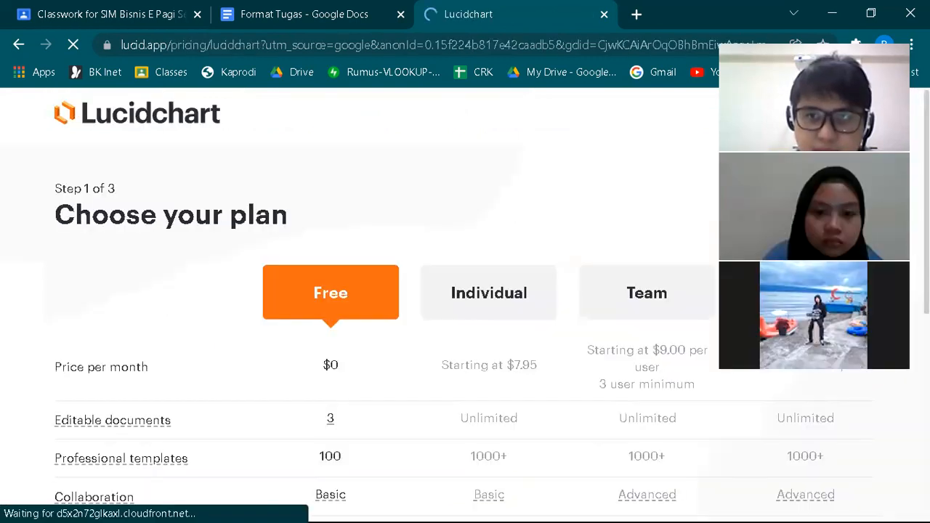
pyautogui.scroll(-8, 398, 385)
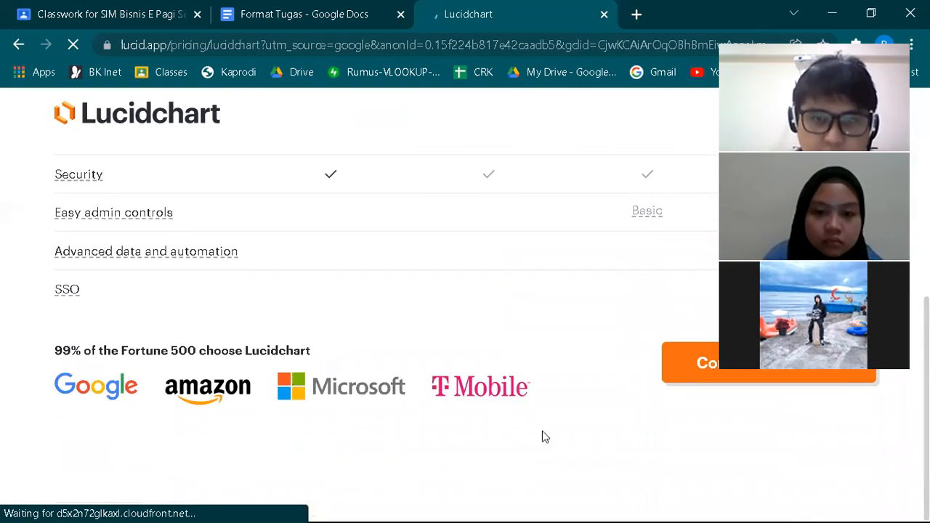
pyautogui.scroll(3, 651, 390)
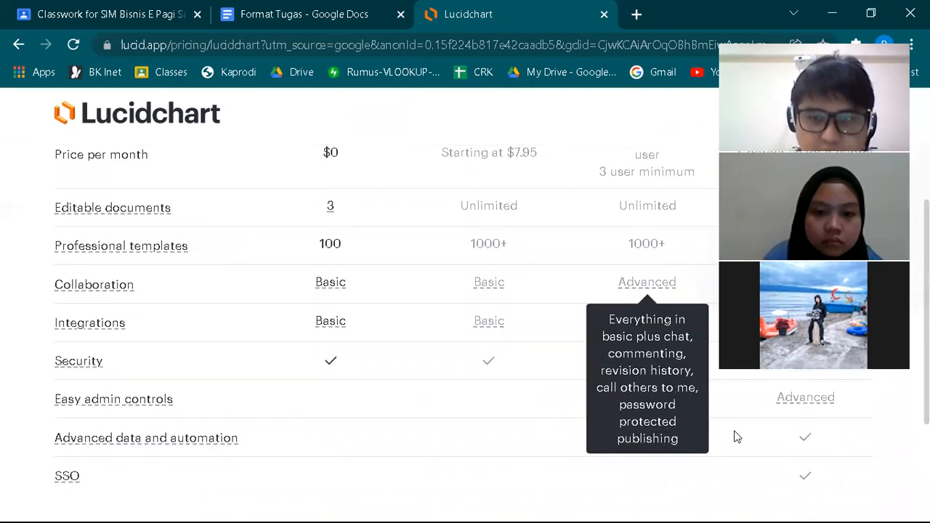
pyautogui.scroll(-3, 736, 429)
pyautogui.click(696, 369)
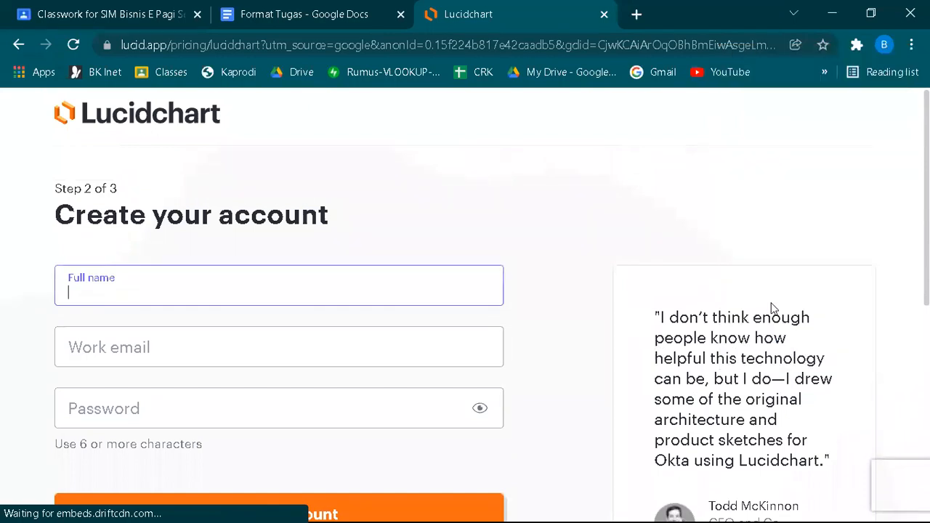
# Step: Register for Lucidchart with the Google account and close the Classwork and Format Tugas tabs
pyautogui.scroll(-2, 366, 404)
pyautogui.scroll(-2, 312, 429)
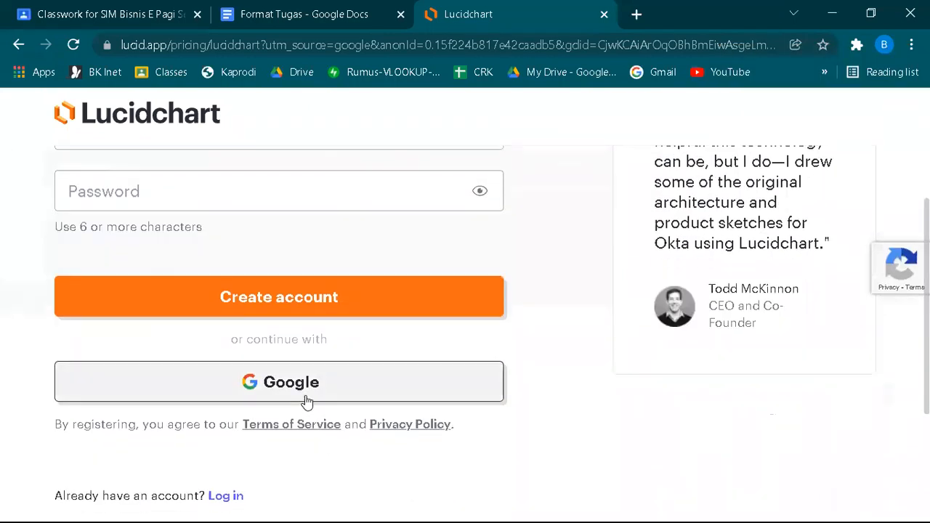
pyautogui.click(306, 402)
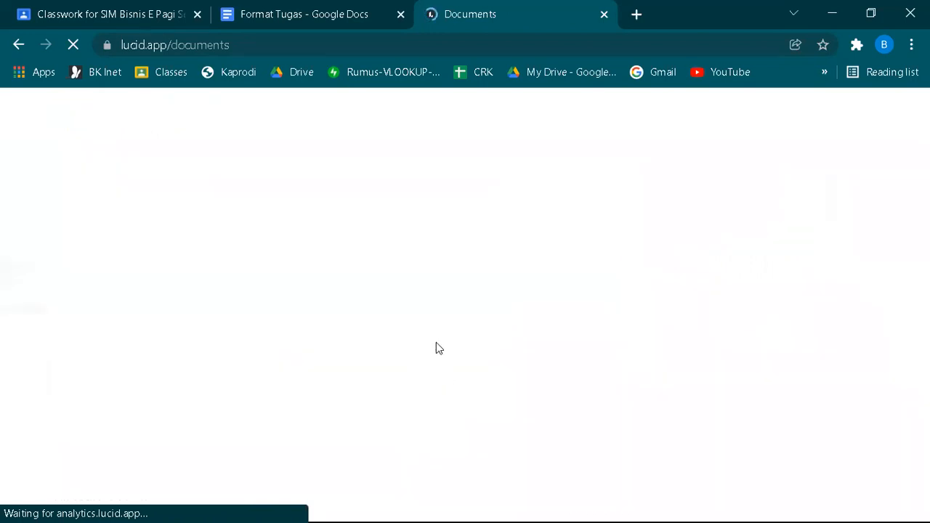
pyautogui.click(197, 15)
pyautogui.click(199, 18)
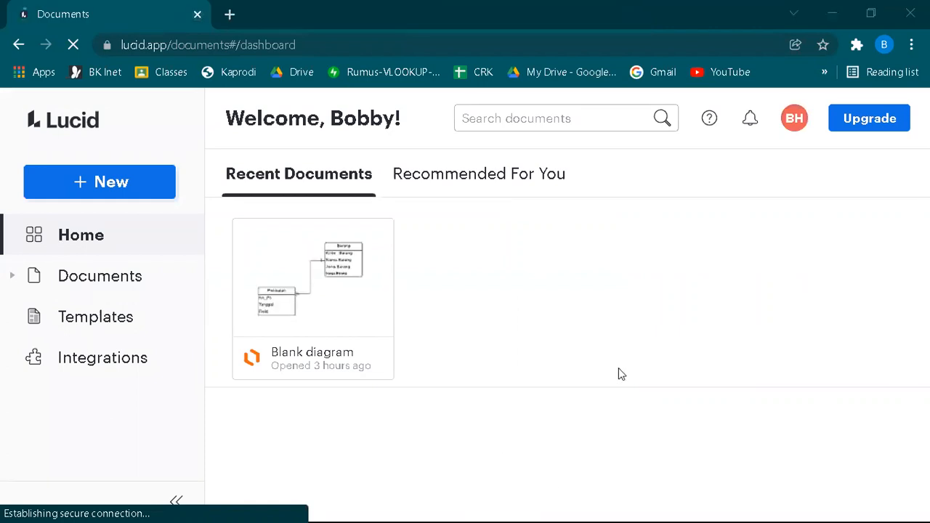
pyautogui.press('super')
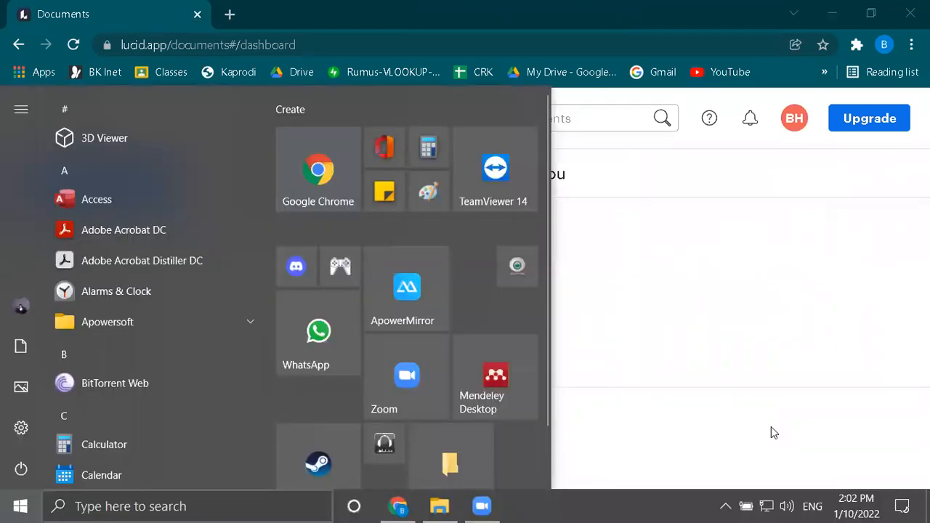
pyautogui.click(725, 506)
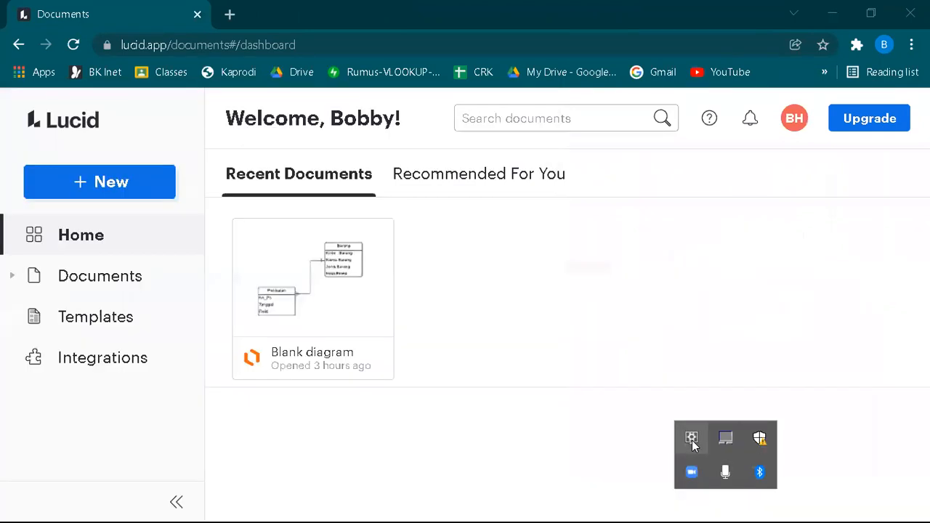
pyautogui.rightClick(691, 440)
pyautogui.click(713, 434)
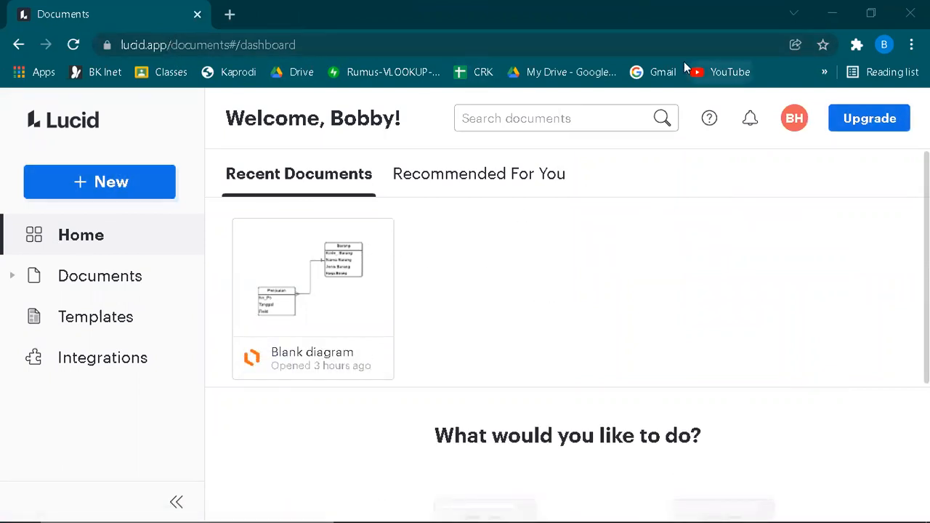
# Step: Switch to the stiebinakarya.com browser profile and go to lucid.com in its new window
pyautogui.click(884, 45)
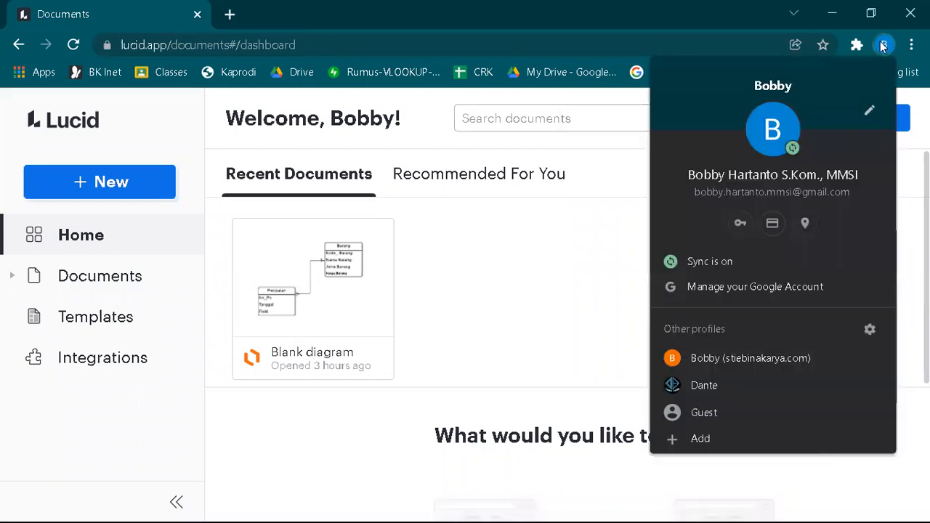
pyautogui.press('Escape')
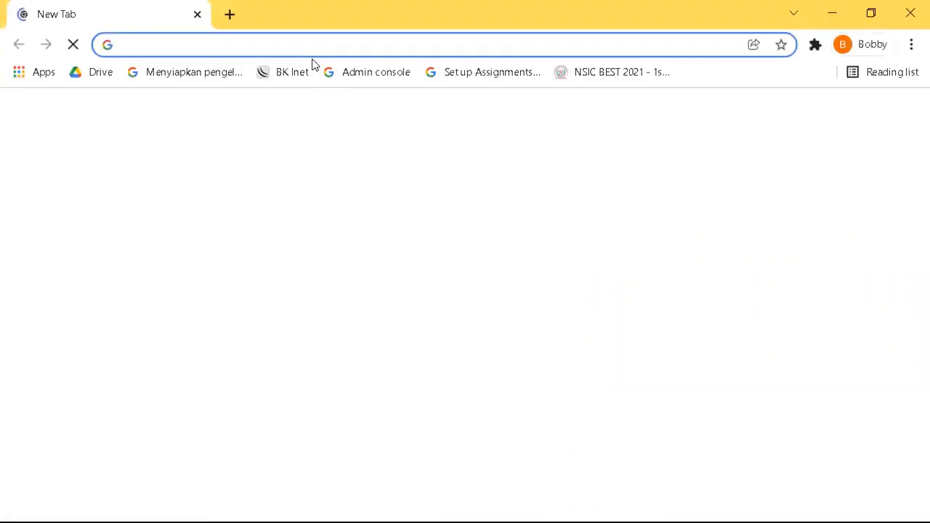
pyautogui.write('lucid')
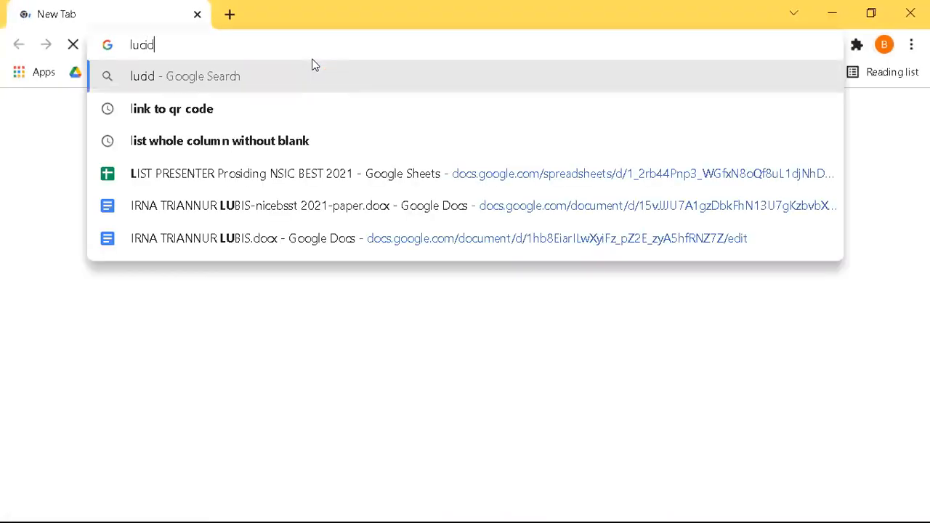
pyautogui.write('.com')
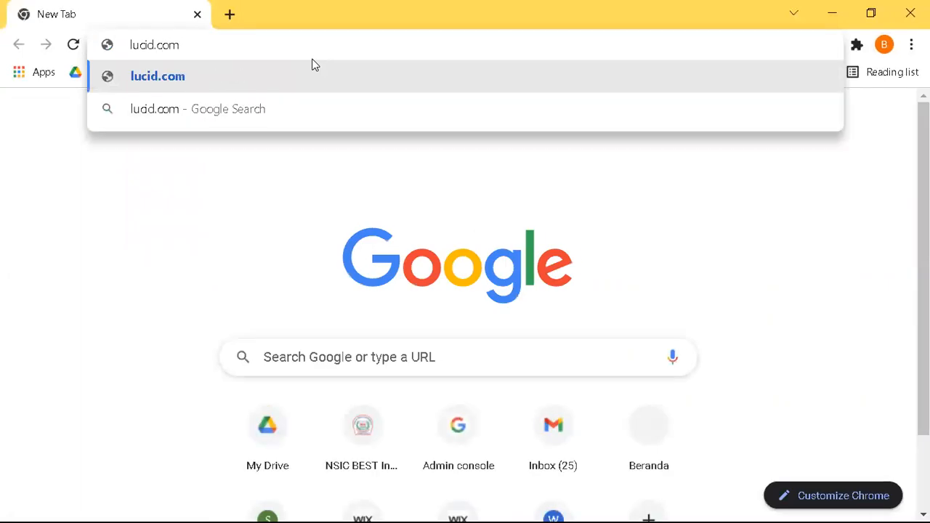
pyautogui.press('Return')
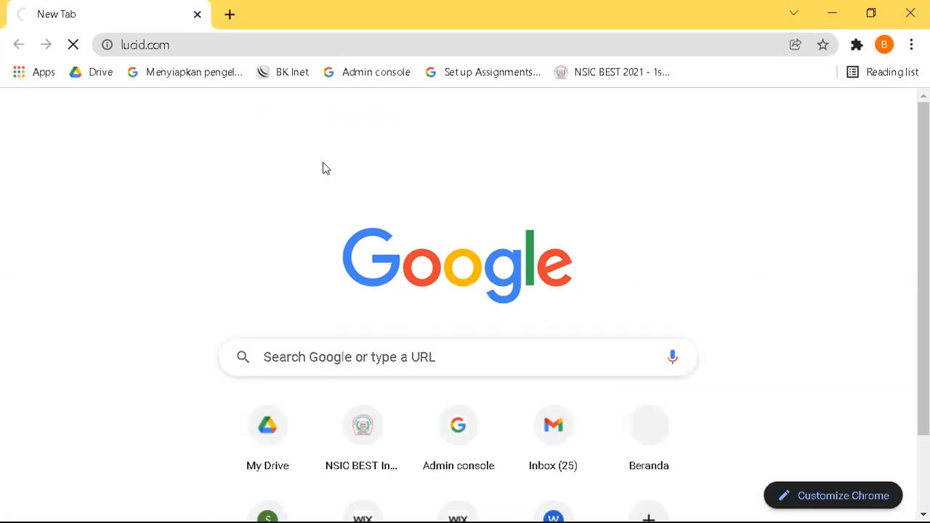
# Step: Correct the web address to lucidchart.com and load it
pyautogui.click(146, 45)
pyautogui.click(146, 45)
pyautogui.write('cha')
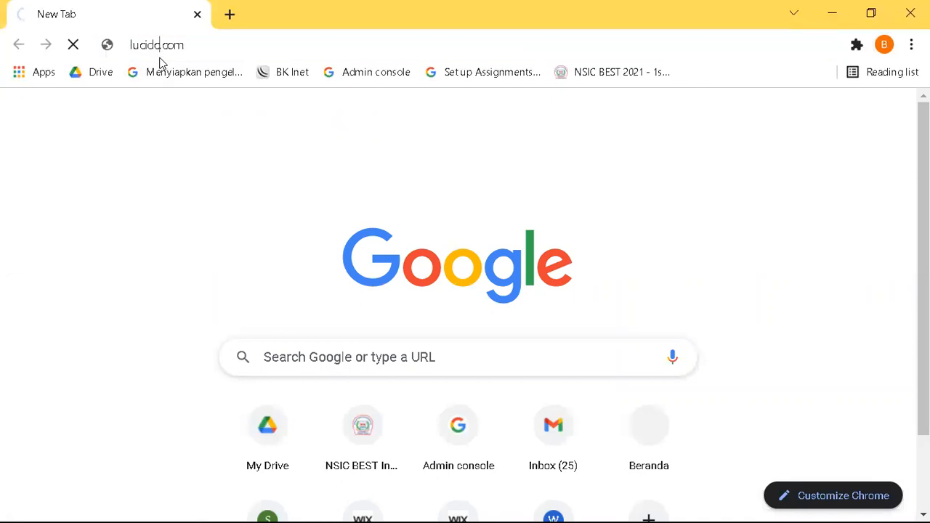
pyautogui.write('rt')
pyautogui.press('Return')
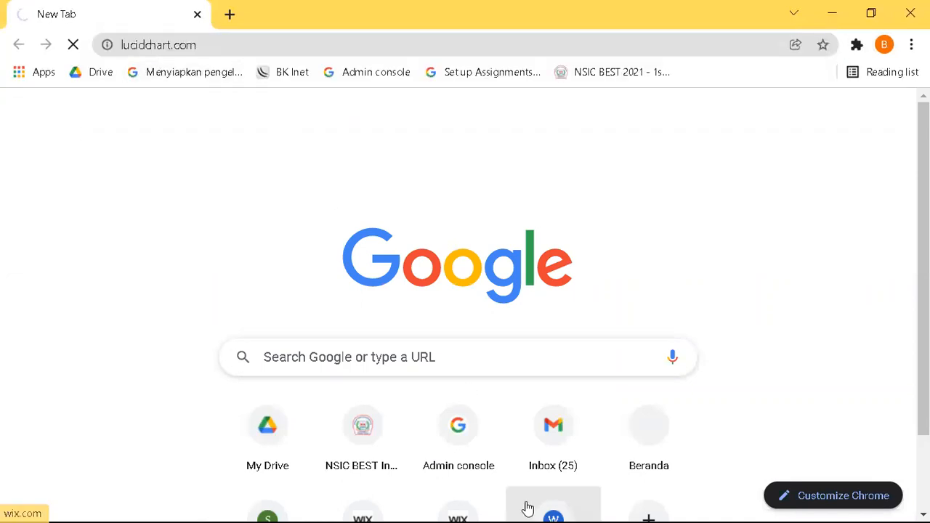
# Step: Switch to a browser window under another profile and replace its facebook.com tab with a new empty tab
pyautogui.press('super')
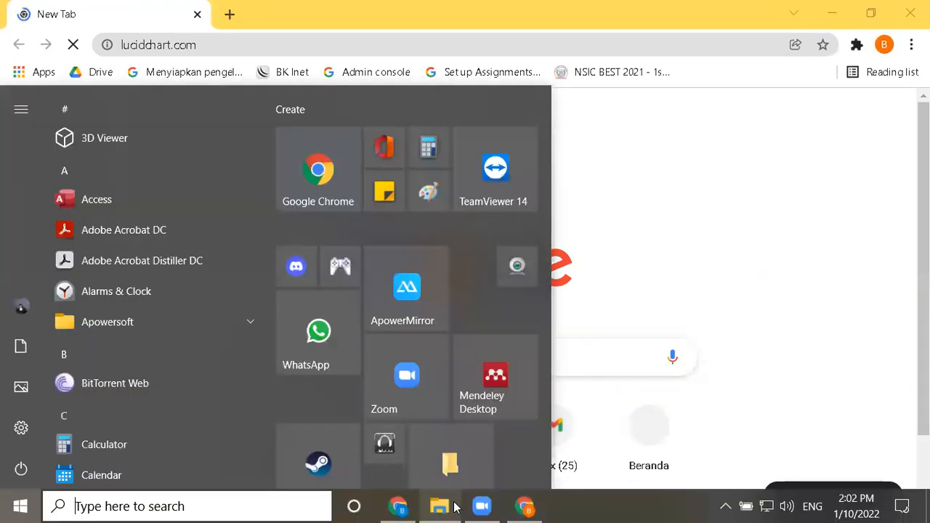
pyautogui.click(401, 506)
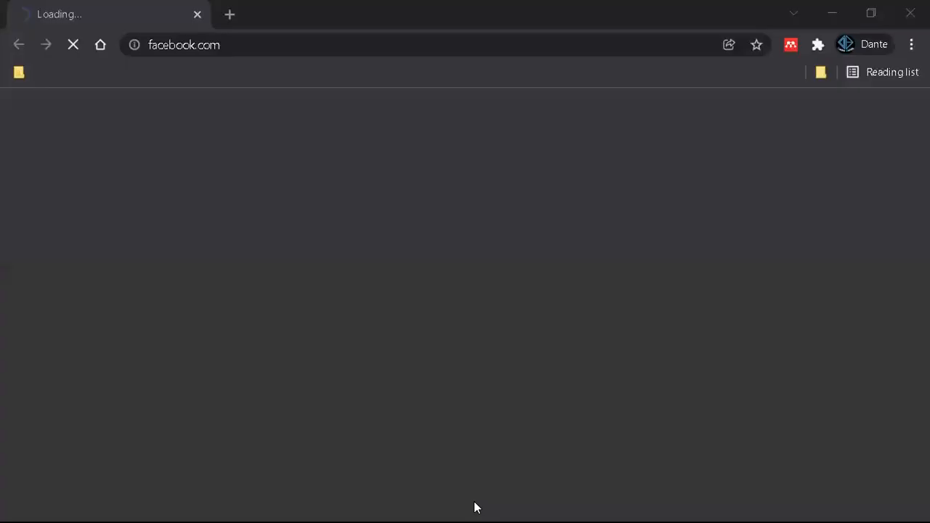
pyautogui.press('super')
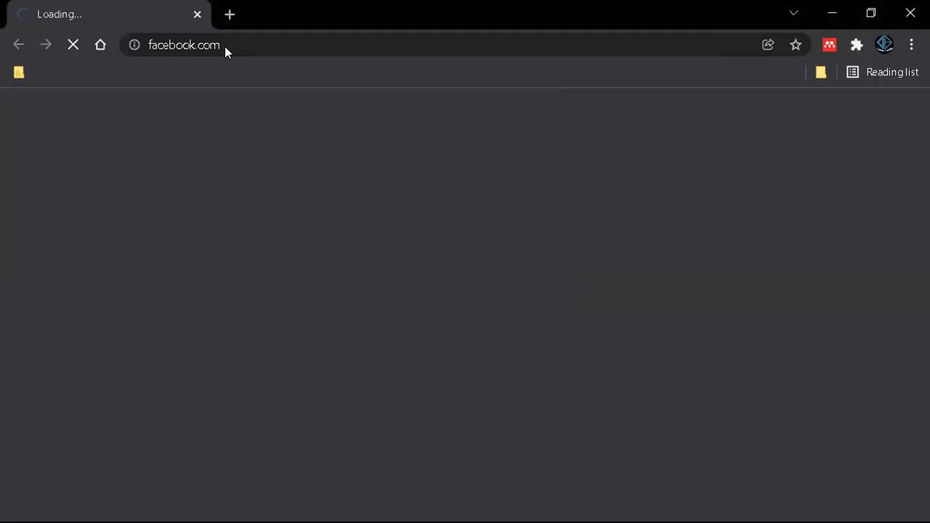
pyautogui.hotkey('ctrl', 't')
pyautogui.click(197, 14)
pyautogui.click(215, 41)
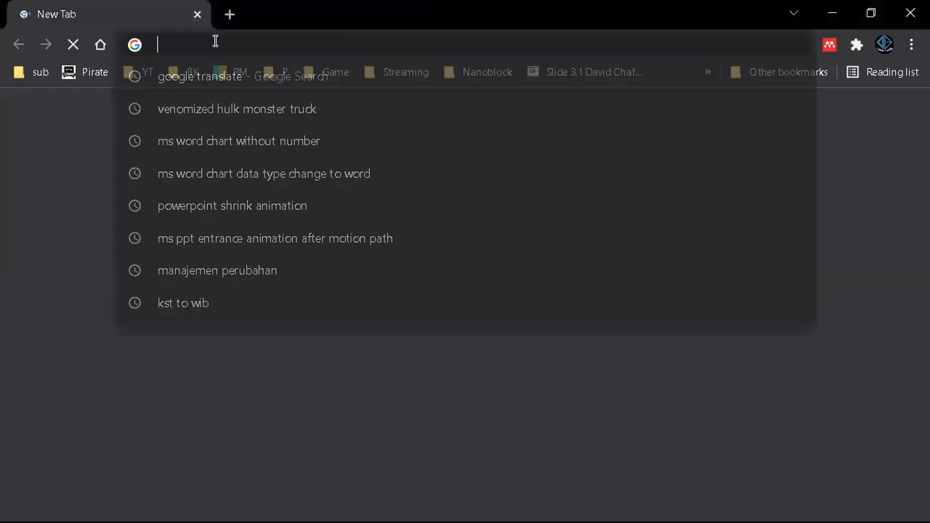
# Step: Search Google for "lucid chrat" and open the Lucidchart Official Site result
pyautogui.write('luc')
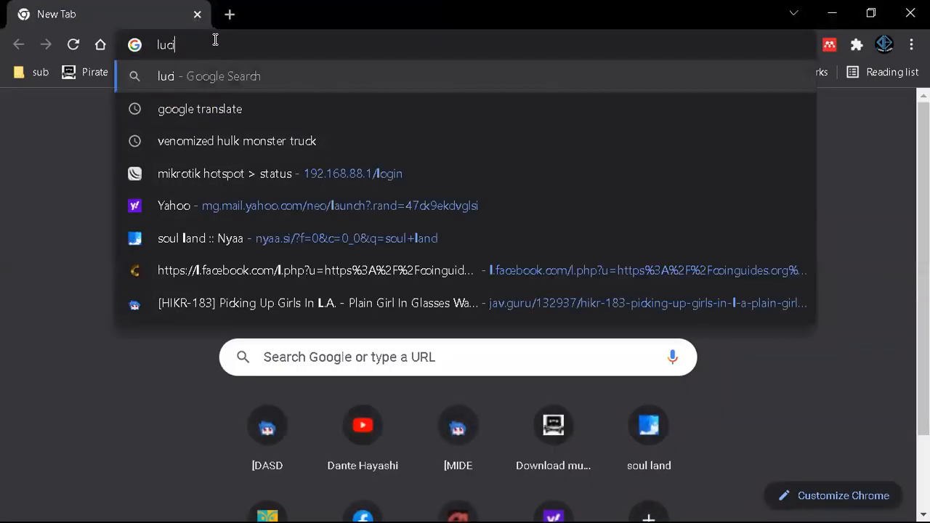
pyautogui.write('id ')
pyautogui.write('car')
pyautogui.press('BackSpace')
pyautogui.press('BackSpace')
pyautogui.write('hrat')
pyautogui.press('Return')
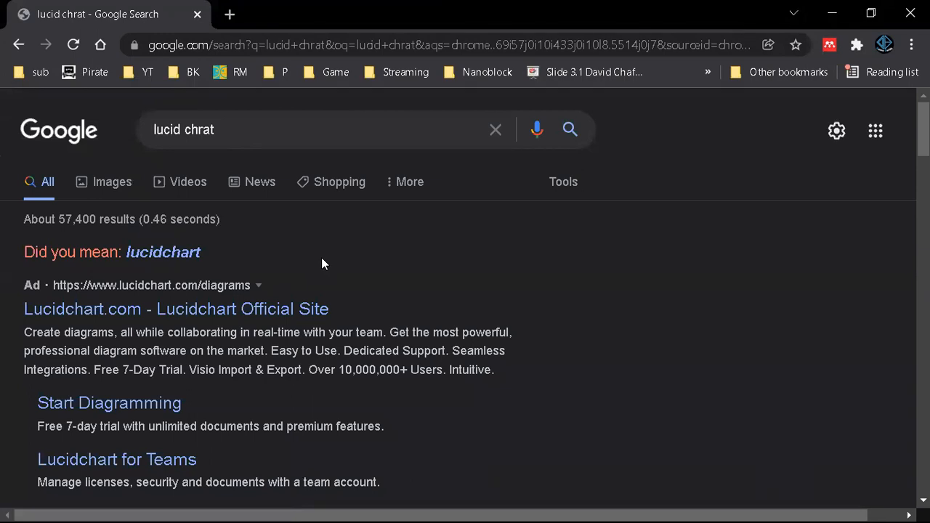
pyautogui.press('Return')
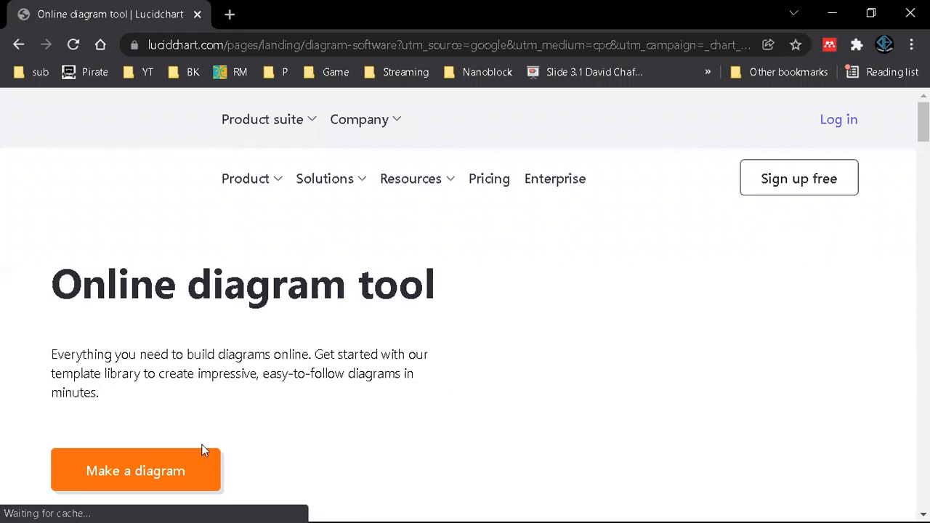
# Step: Look over the bundle plans offered for the free sign-up and return to the Lucidchart home page
pyautogui.click(199, 464)
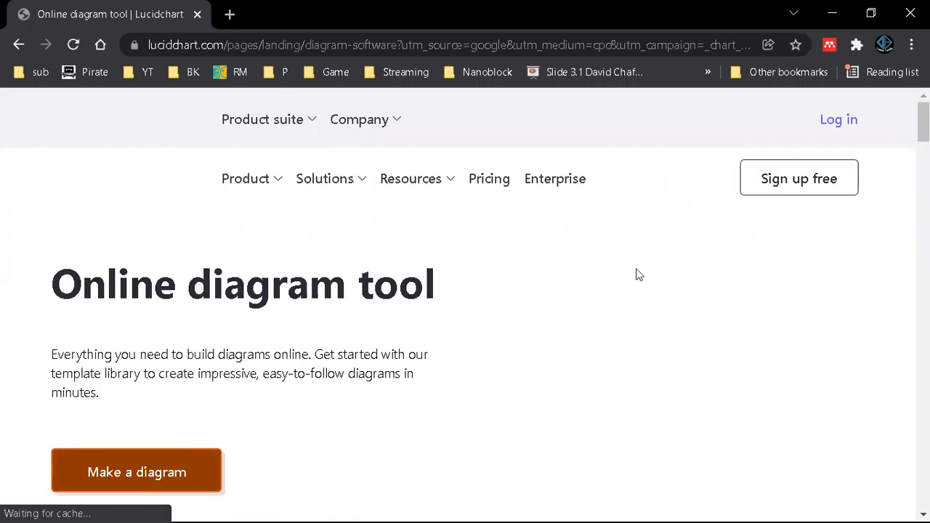
pyautogui.click(755, 182)
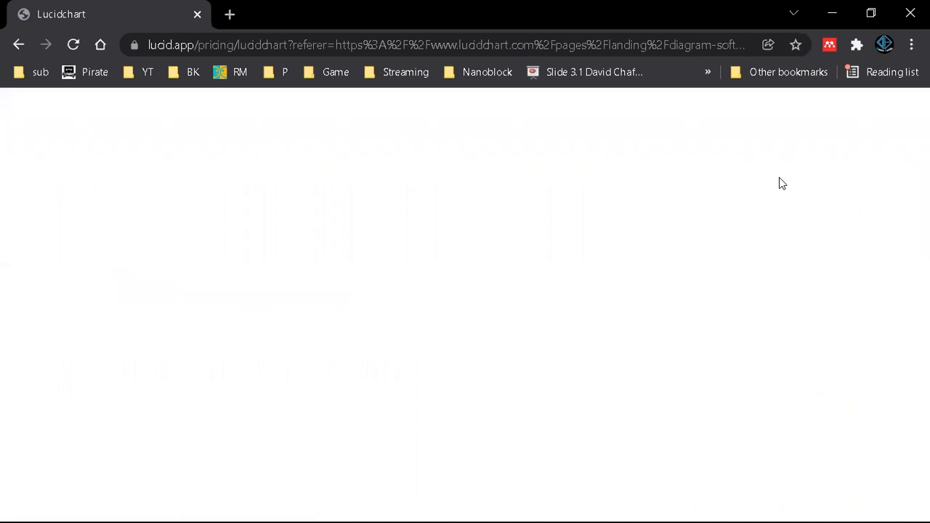
pyautogui.scroll(-5, 507, 327)
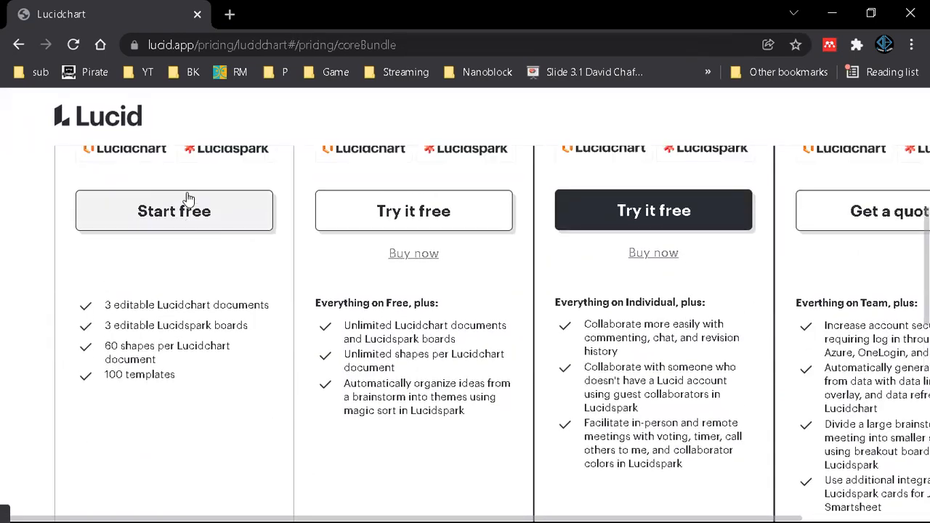
pyautogui.click(17, 47)
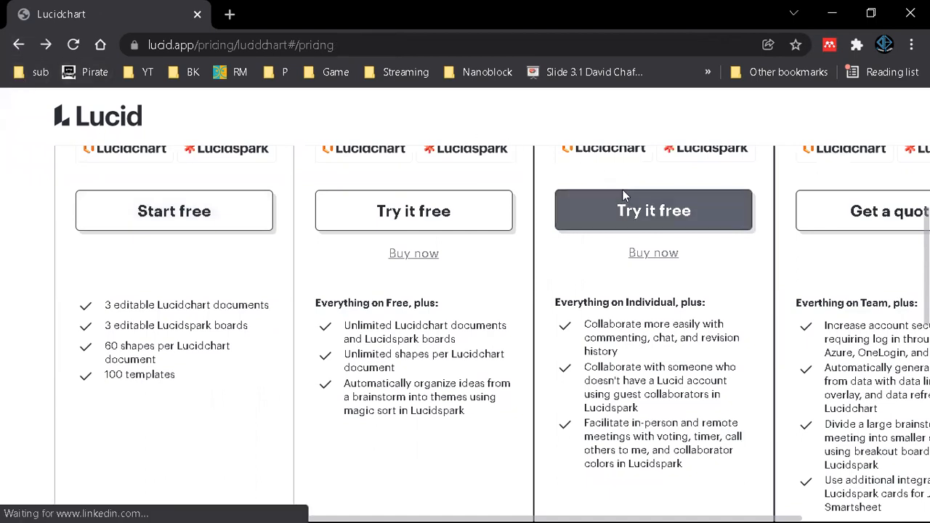
pyautogui.scroll(5, 622, 189)
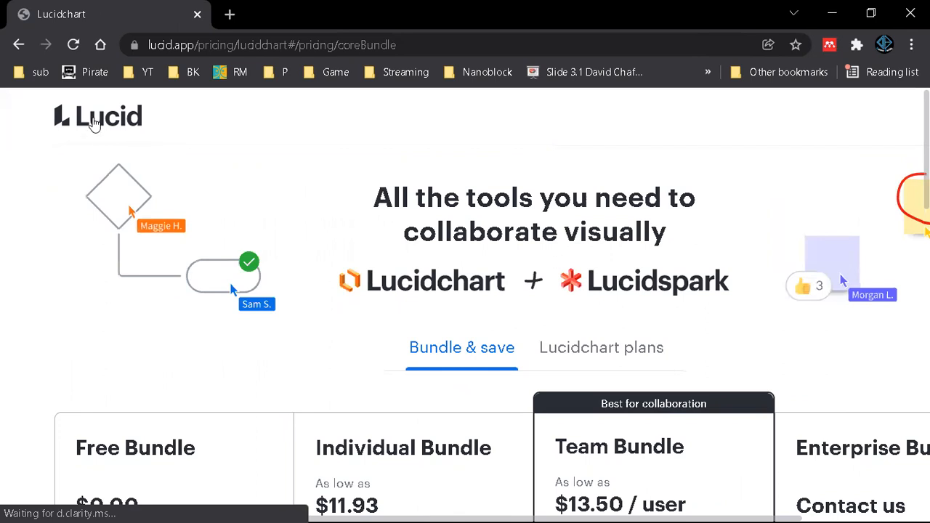
pyautogui.click(93, 124)
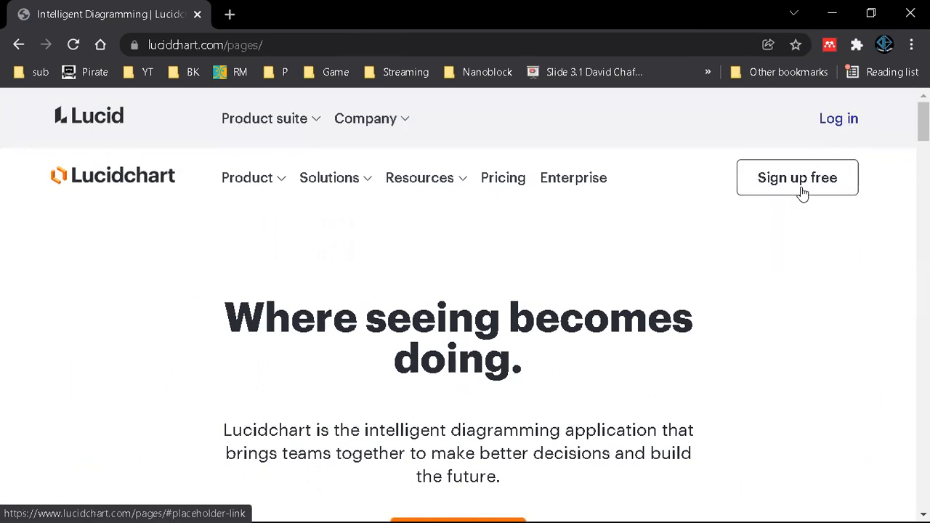
# Step: Open the free sign-up from the Lucidchart home page and look over the features of the bundle plans
pyautogui.click(789, 188)
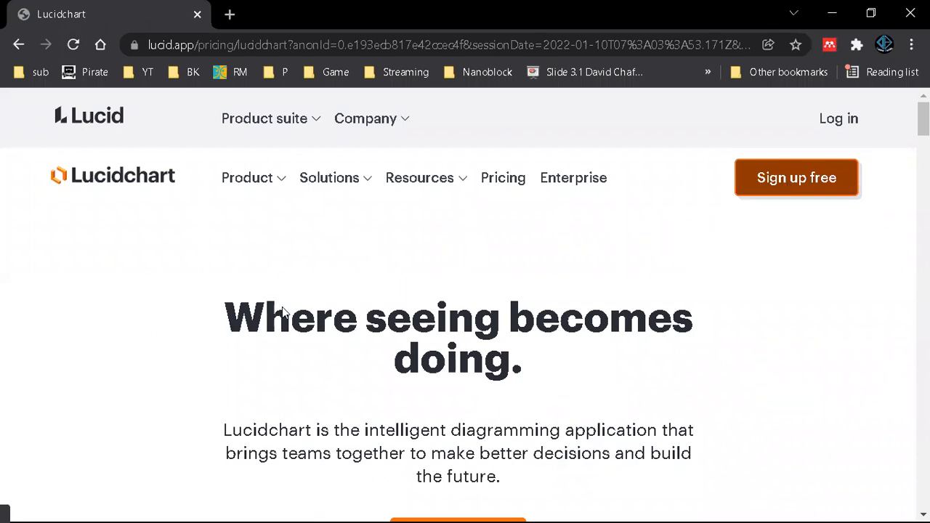
pyautogui.scroll(-3, 149, 324)
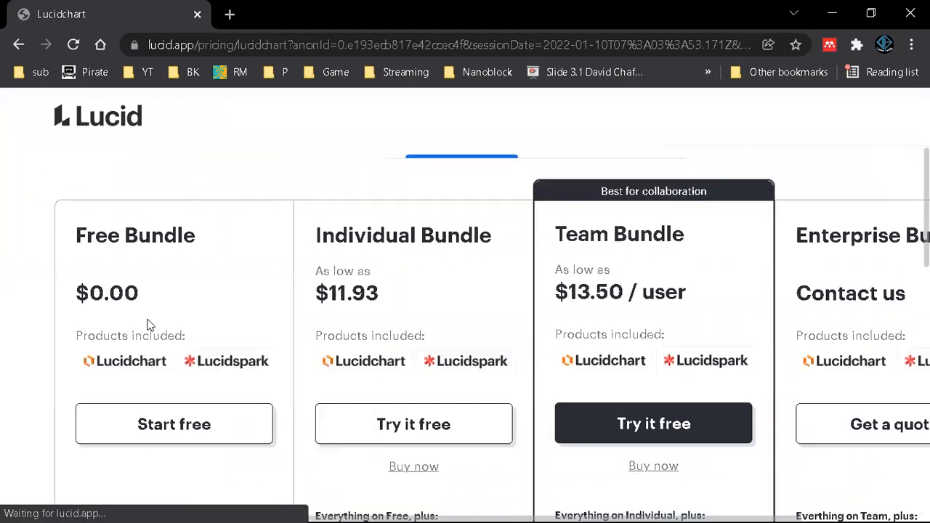
pyautogui.scroll(-1, 198, 333)
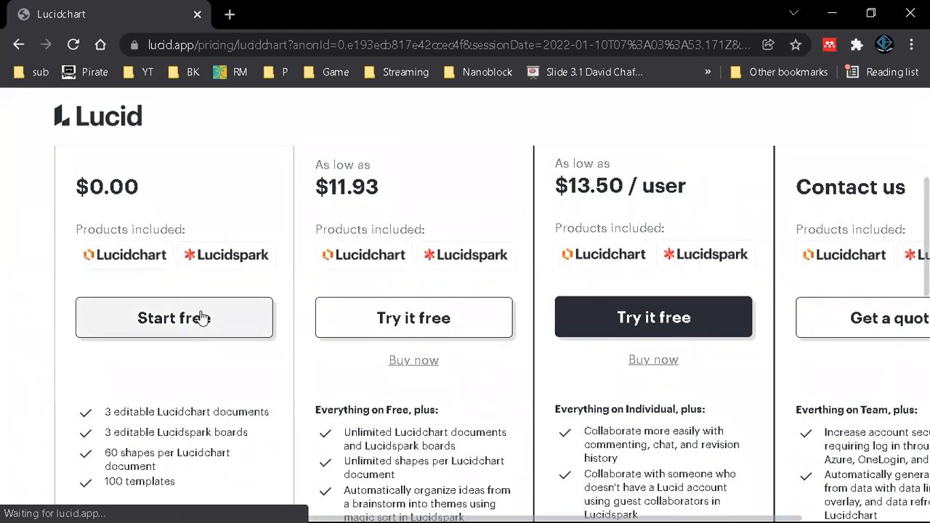
pyautogui.scroll(-5, 202, 312)
pyautogui.scroll(-2, 202, 307)
pyautogui.scroll(10, 201, 307)
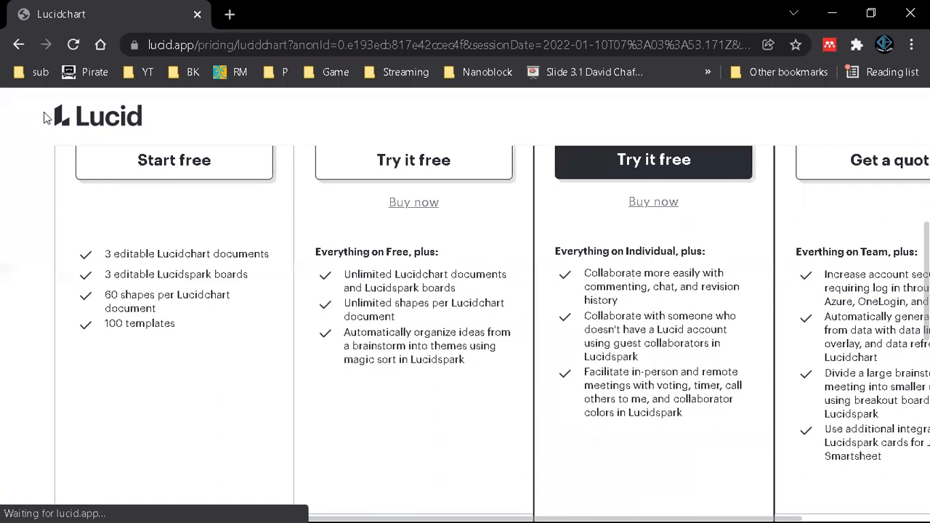
# Step: Return to the "lucid chrat" Google results and open the "Lucidchart: Intelligent Diagramming" result
pyautogui.click(19, 45)
pyautogui.rightClick(17, 46)
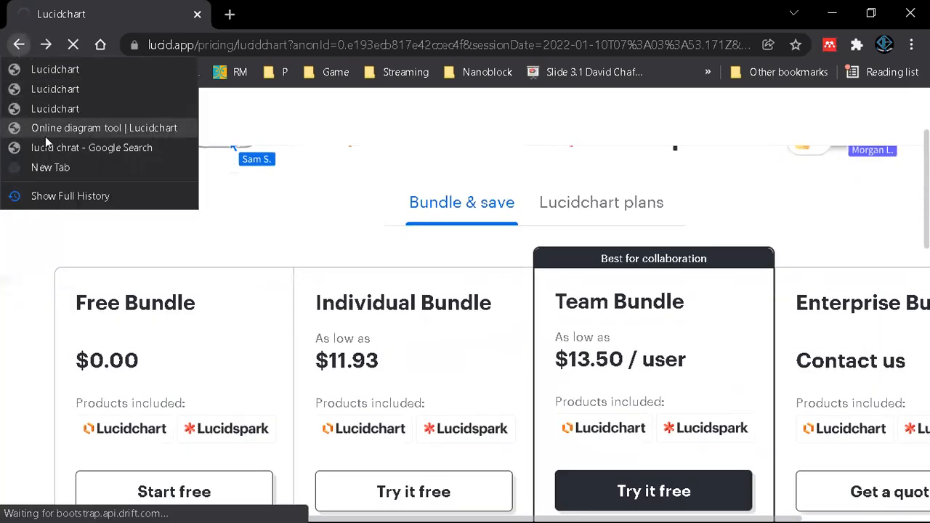
pyautogui.click(71, 153)
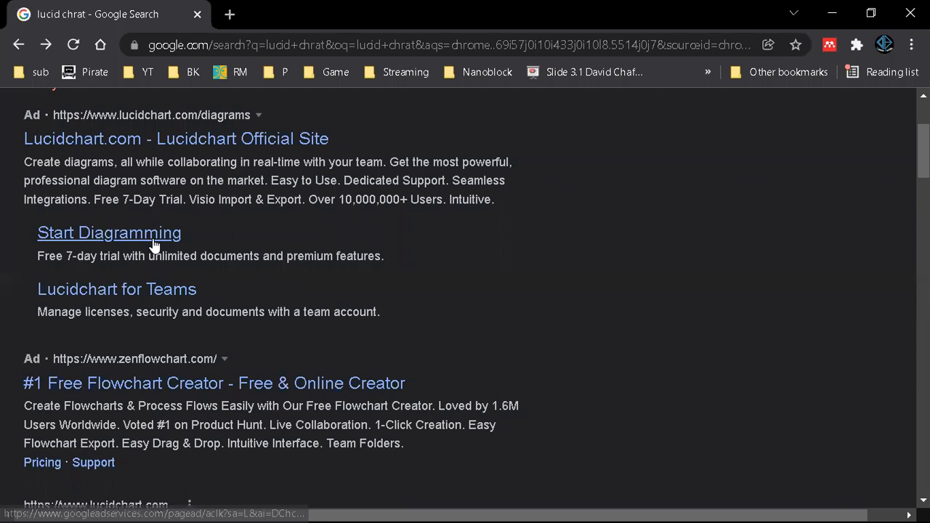
pyautogui.scroll(-3, 154, 245)
pyautogui.click(166, 278)
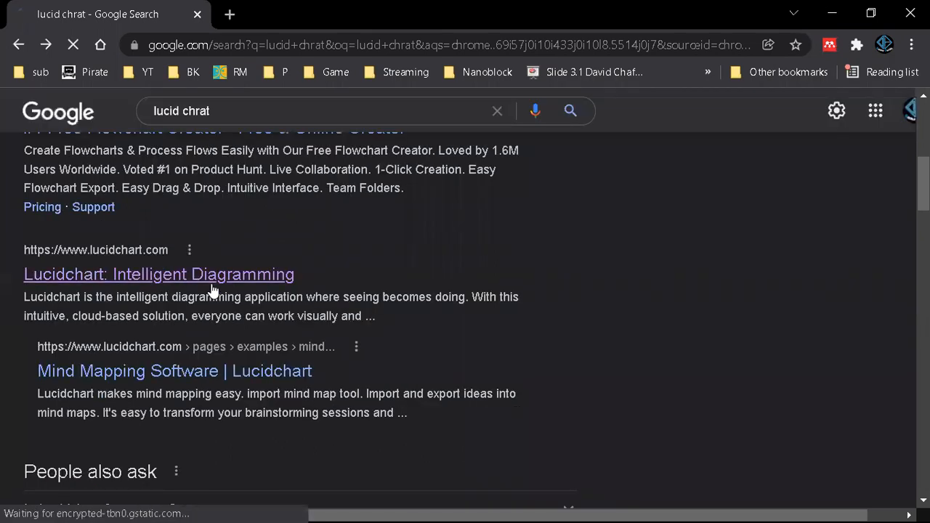
pyautogui.scroll(-3, 388, 305)
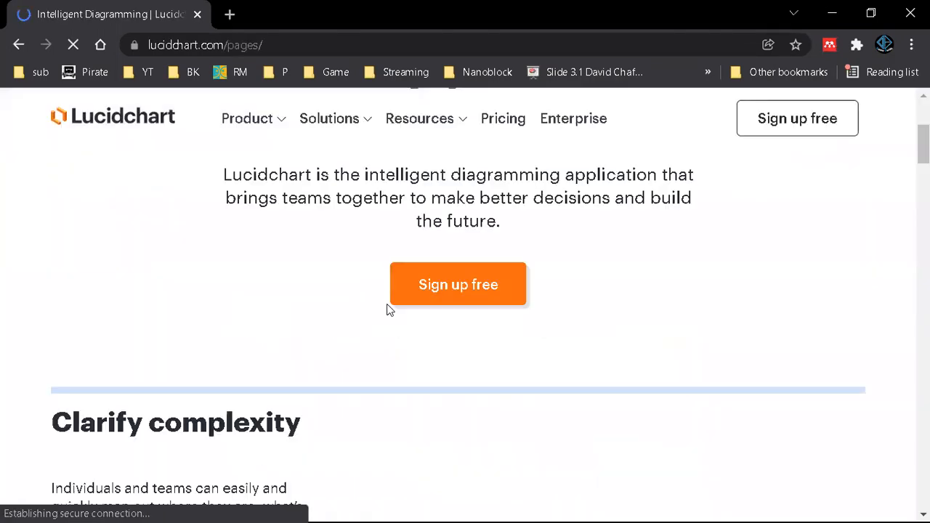
# Step: Sign up for the Free Bundle and continue with a Google account
pyautogui.click(459, 298)
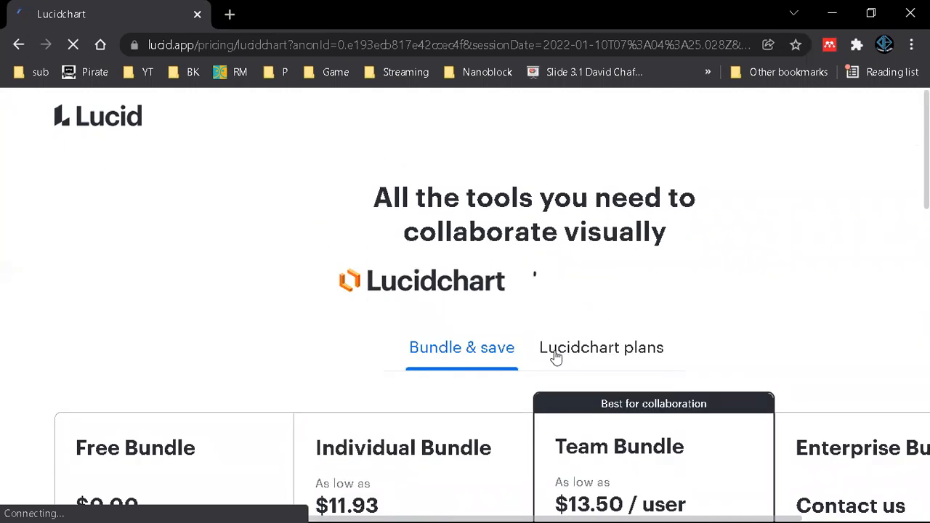
pyautogui.scroll(-4, 451, 331)
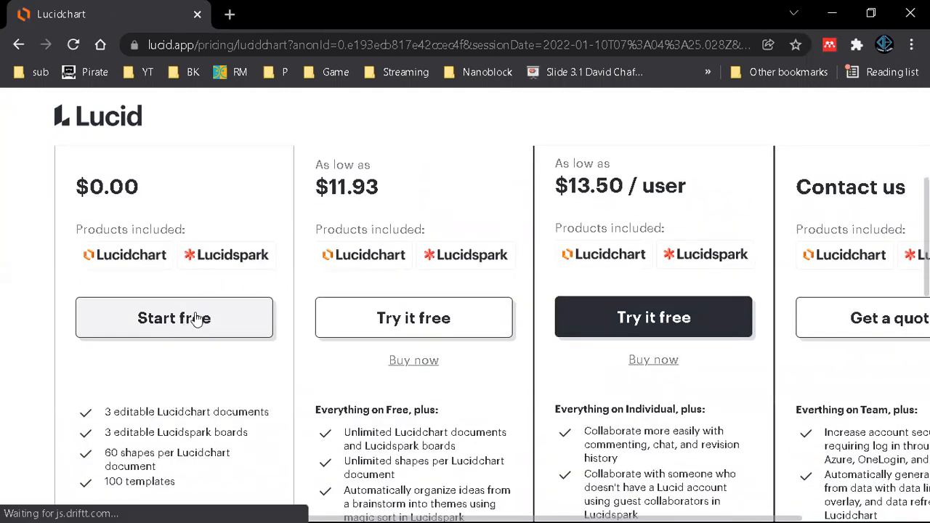
pyautogui.click(231, 318)
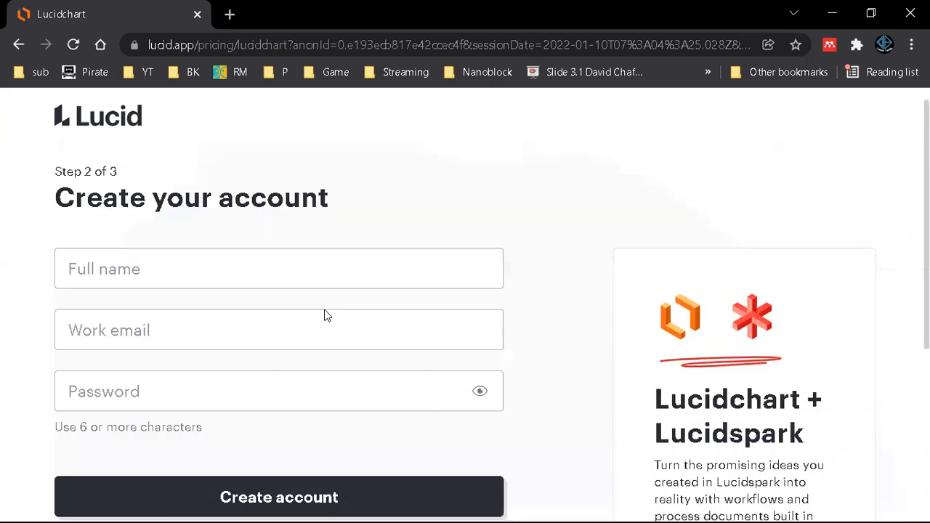
pyautogui.scroll(-4, 356, 281)
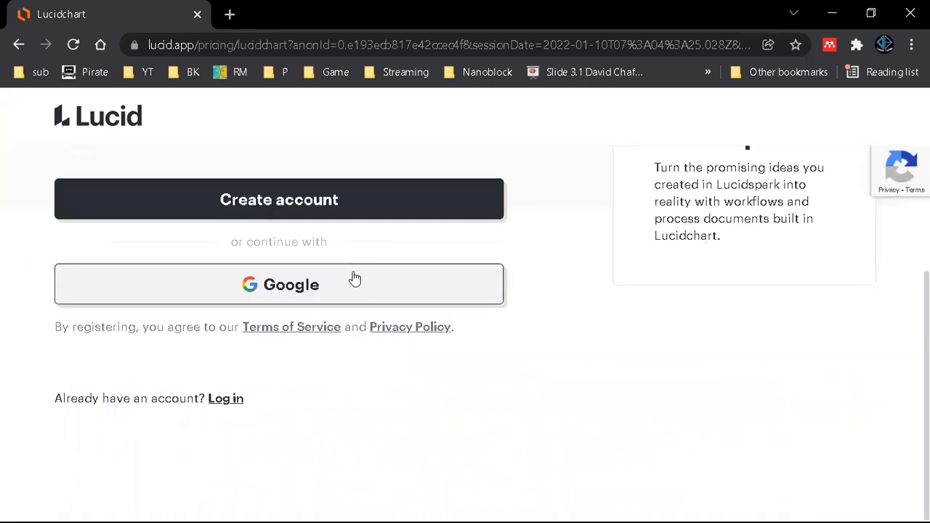
pyautogui.click(353, 287)
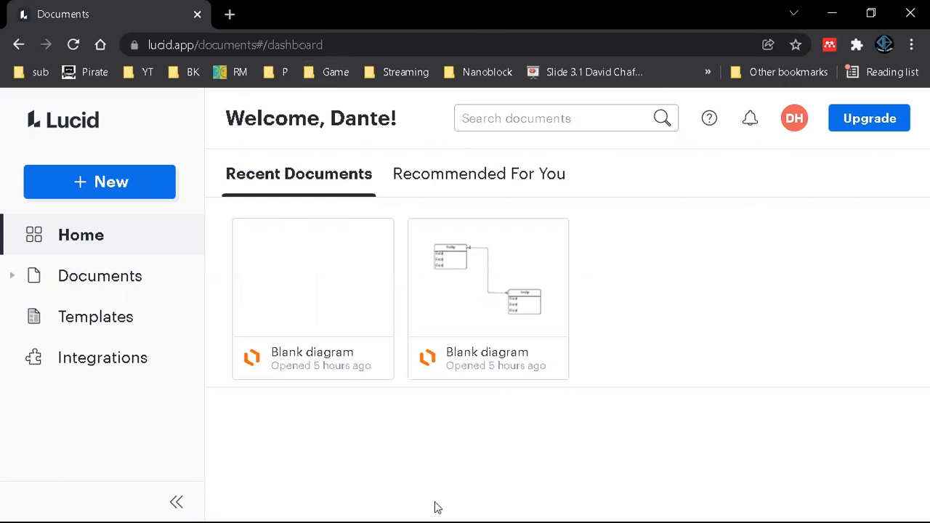
# Step: Leave this browser window and open a new Chrome window under another profile
pyautogui.click(397, 506)
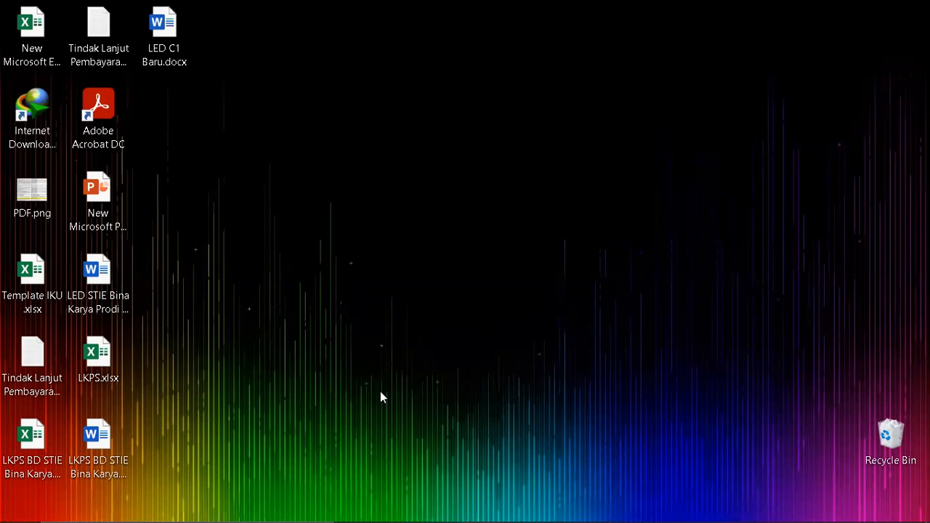
pyautogui.moveTo(490, 508)
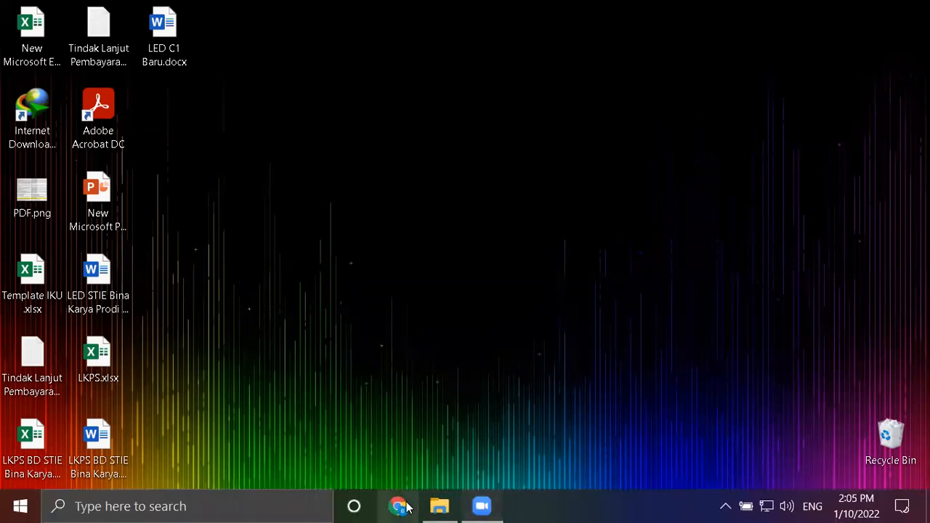
pyautogui.click(407, 507)
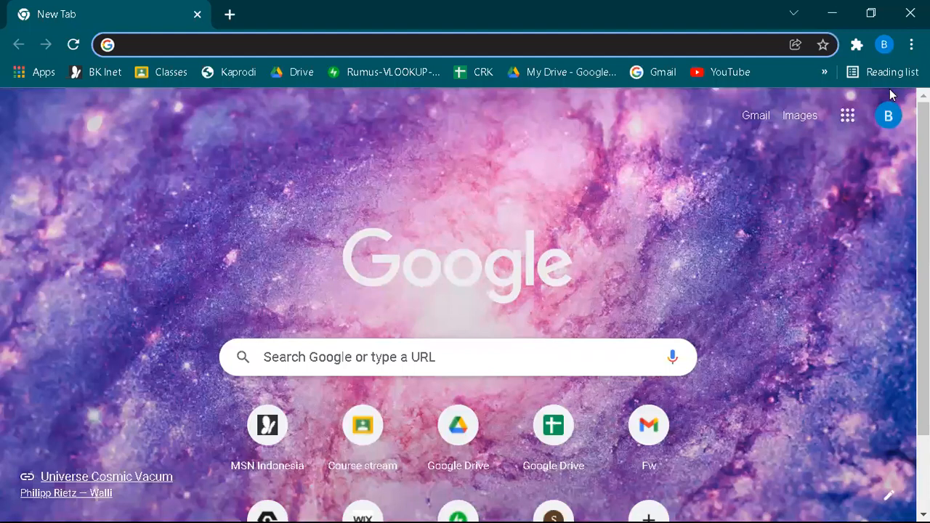
# Step: Search Google for the earlier query "lucidchart" and open the "Lucidchart - Lucidchart.com" result
pyautogui.click(505, 42)
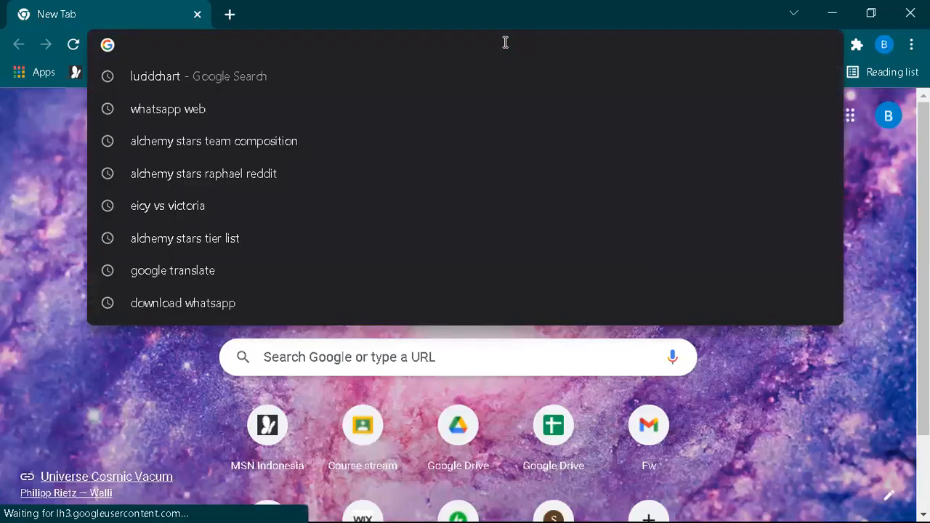
pyautogui.click(295, 78)
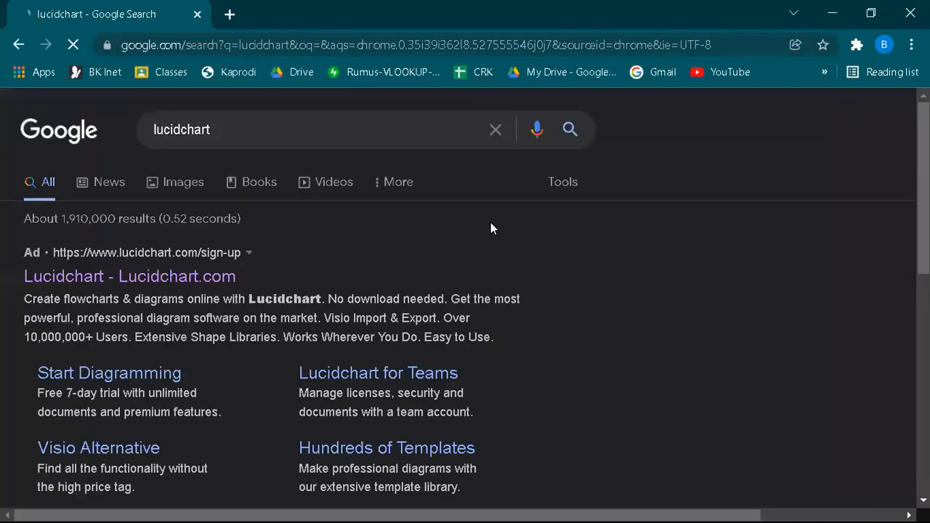
pyautogui.click(223, 279)
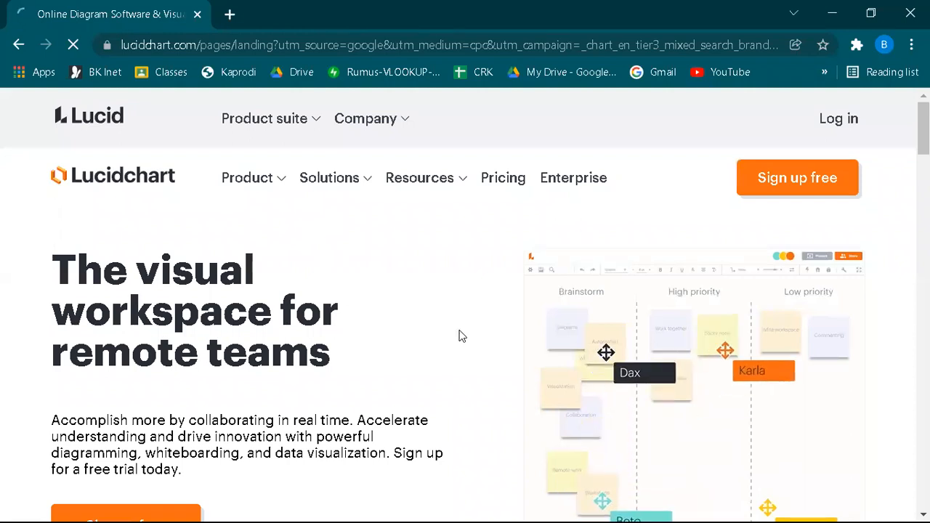
# Step: Sign up for Lucidchart from its landing page, continuing with the Free plan through to the documents dashboard
pyautogui.scroll(-3, 304, 282)
pyautogui.scroll(2, 309, 276)
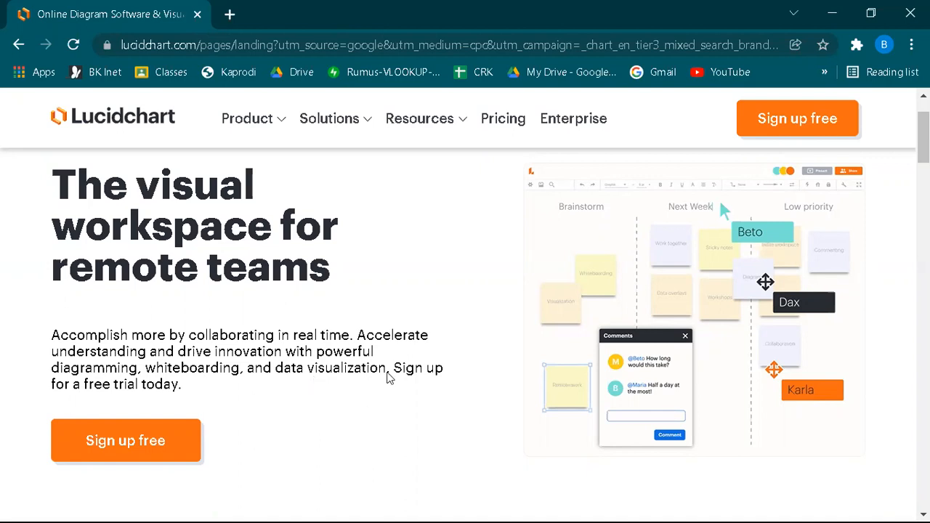
pyautogui.scroll(-1, 654, 174)
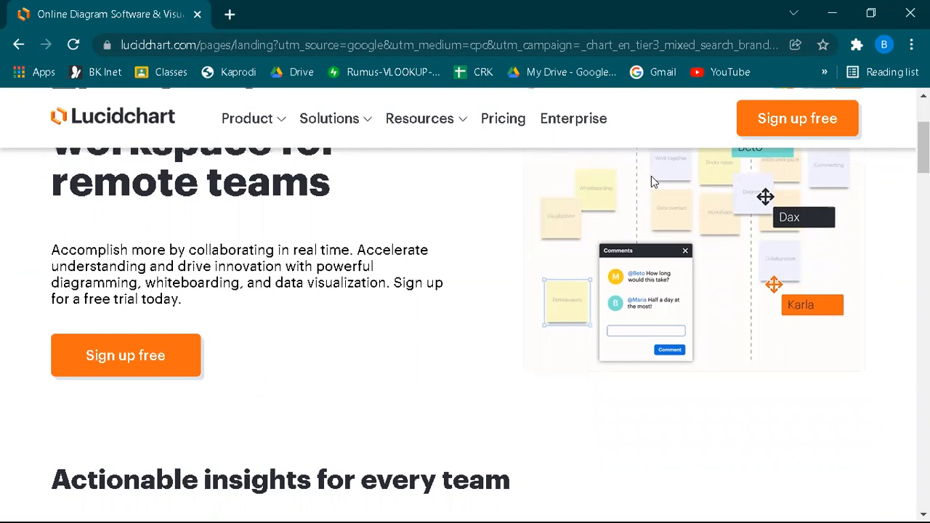
pyautogui.click(797, 118)
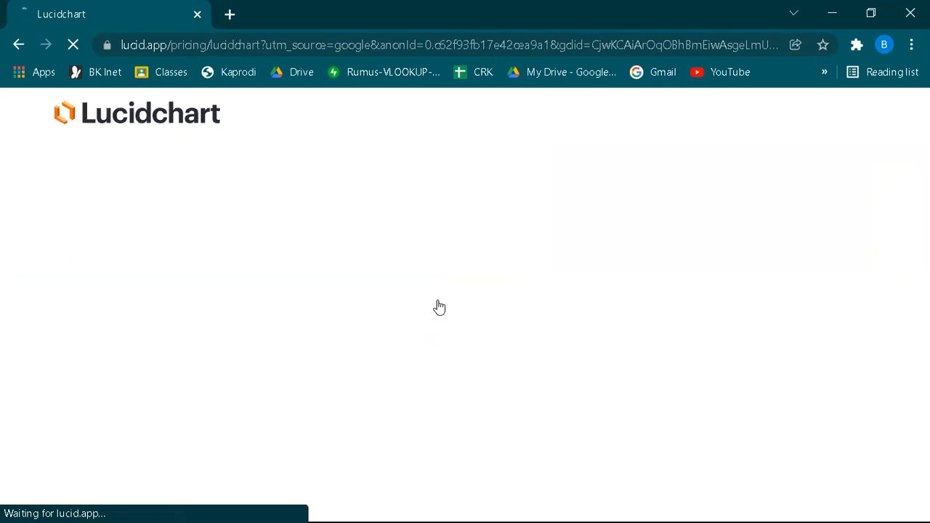
pyautogui.scroll(-10, 432, 327)
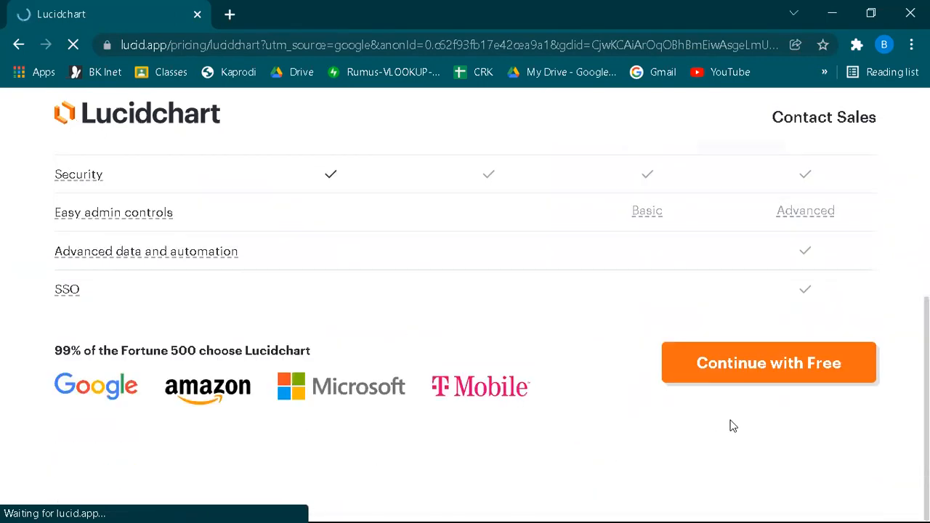
pyautogui.click(731, 378)
pyautogui.scroll(-5, 523, 404)
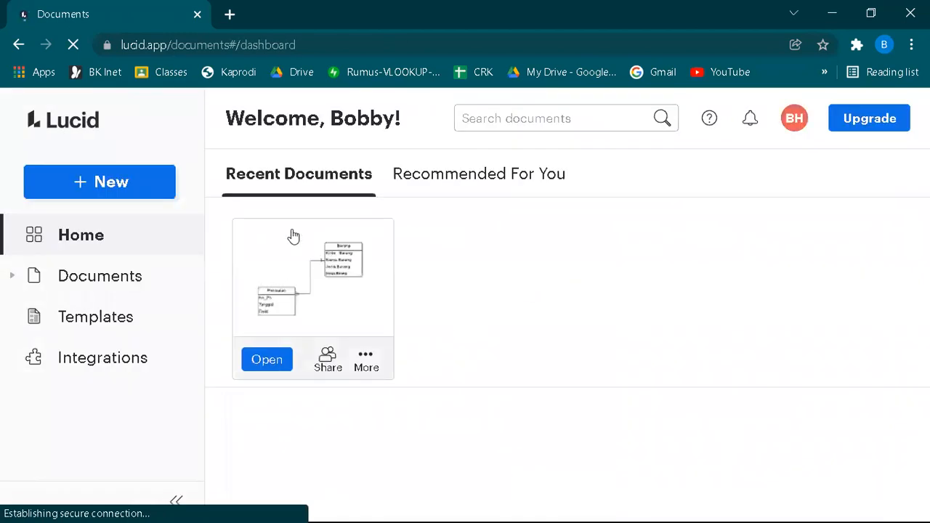
pyautogui.click(366, 357)
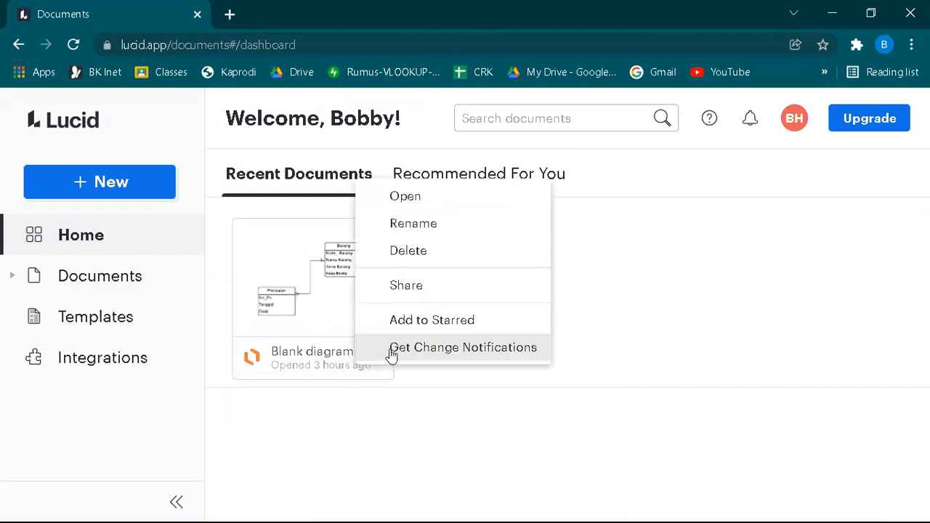
pyautogui.click(409, 383)
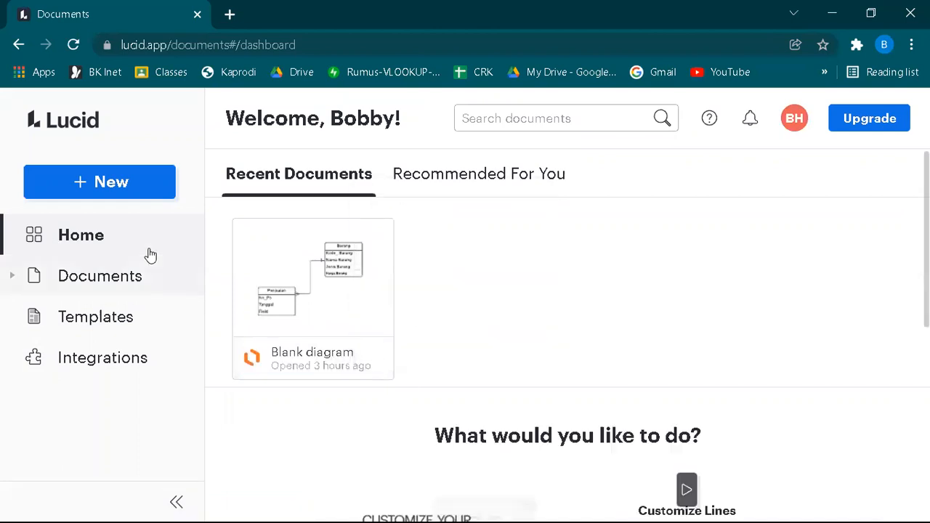
pyautogui.click(125, 243)
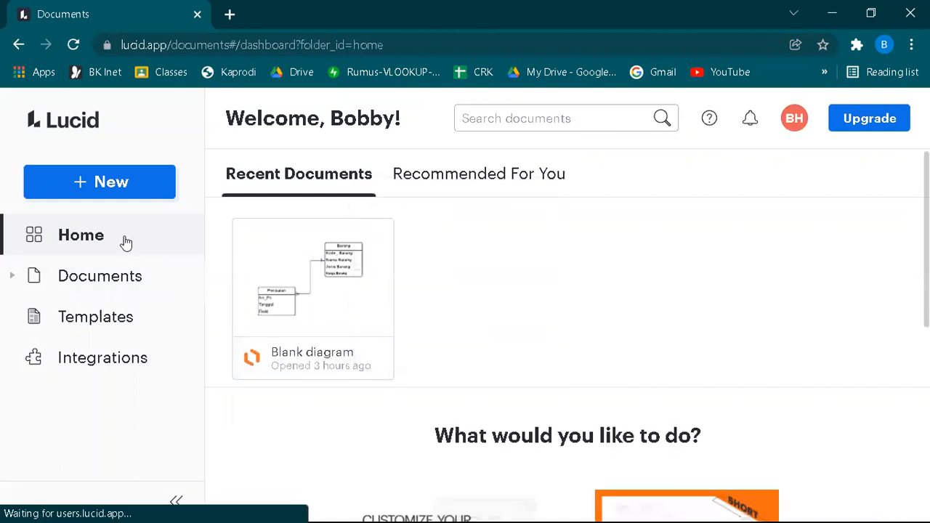
# Step: Create a blank Lucidchart document and dismiss the banner offering paid features
pyautogui.click(128, 183)
pyautogui.moveTo(166, 216)
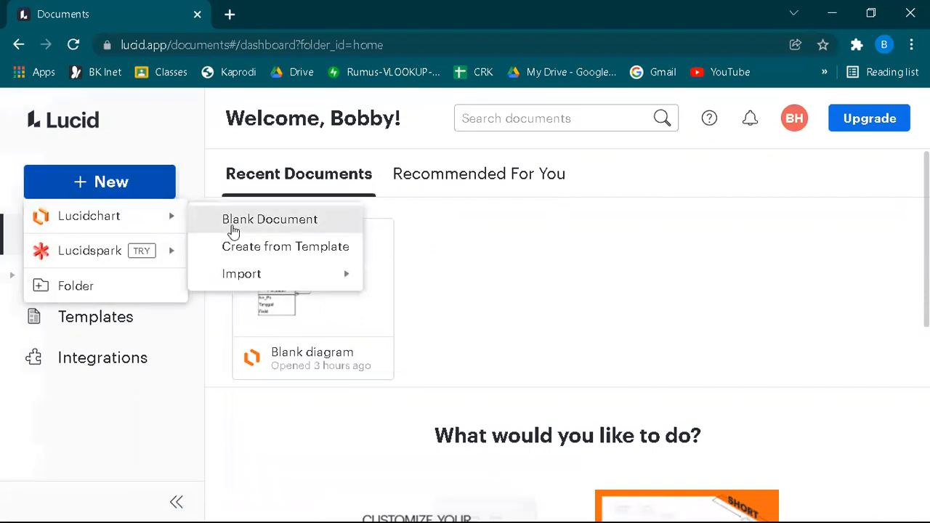
pyautogui.click(233, 231)
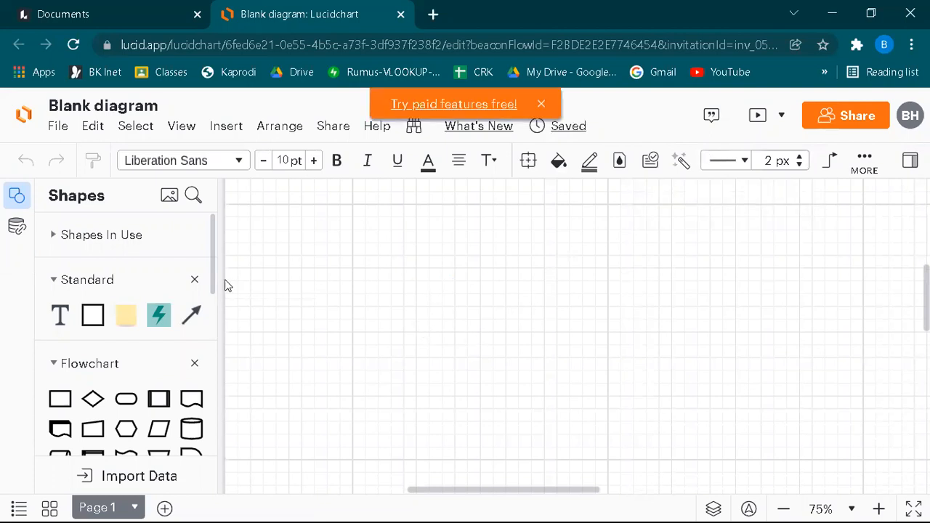
pyautogui.click(542, 105)
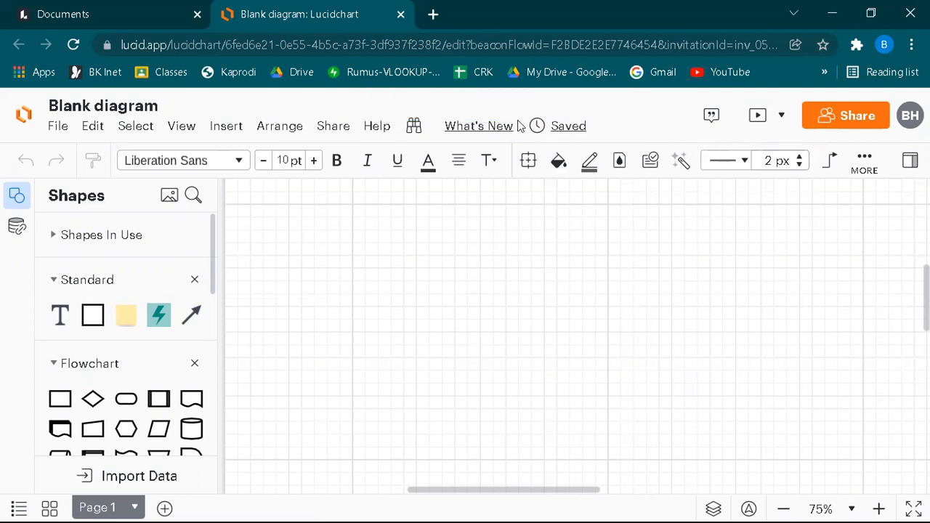
# Step: Look through the available shape libraries, from Standard and Flowchart down to My saved shapes
pyautogui.scroll(-5, 194, 336)
pyautogui.scroll(-3, 195, 336)
pyautogui.scroll(6, 194, 331)
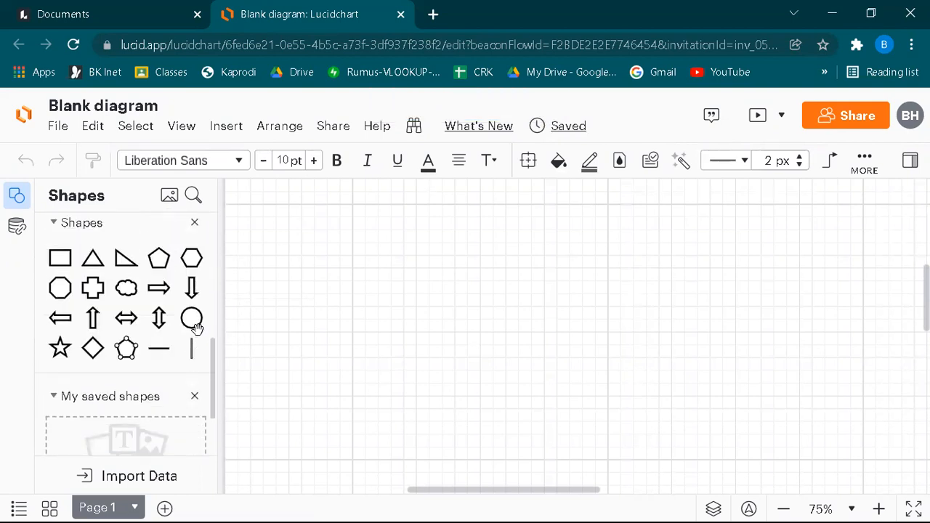
pyautogui.scroll(2, 79, 249)
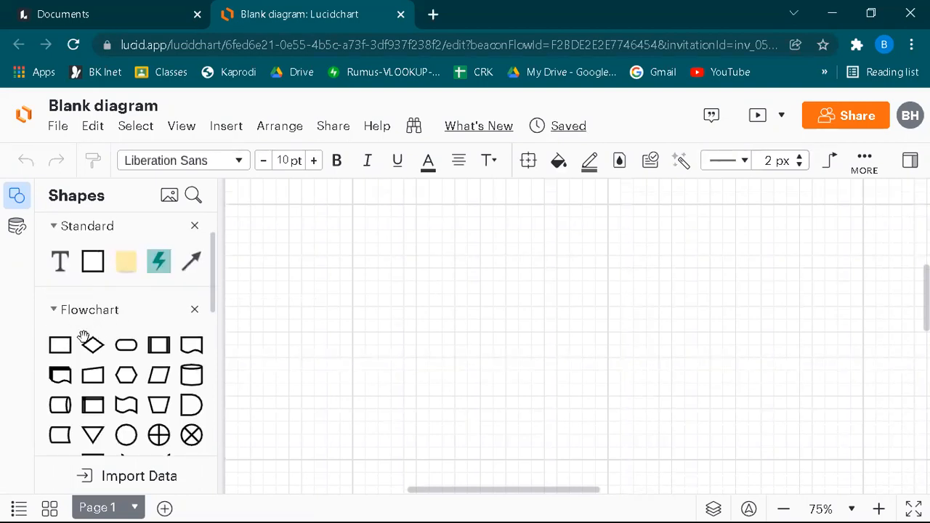
pyautogui.moveTo(85, 352)
# Step: Close the Documents browser tab and collapse the Flowchart shape library in the blank diagram
pyautogui.click(197, 14)
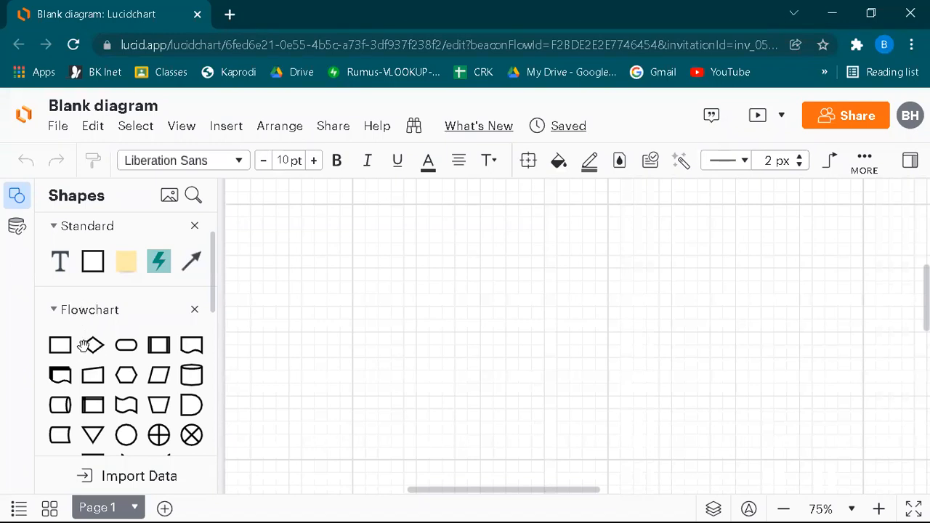
pyautogui.click(54, 312)
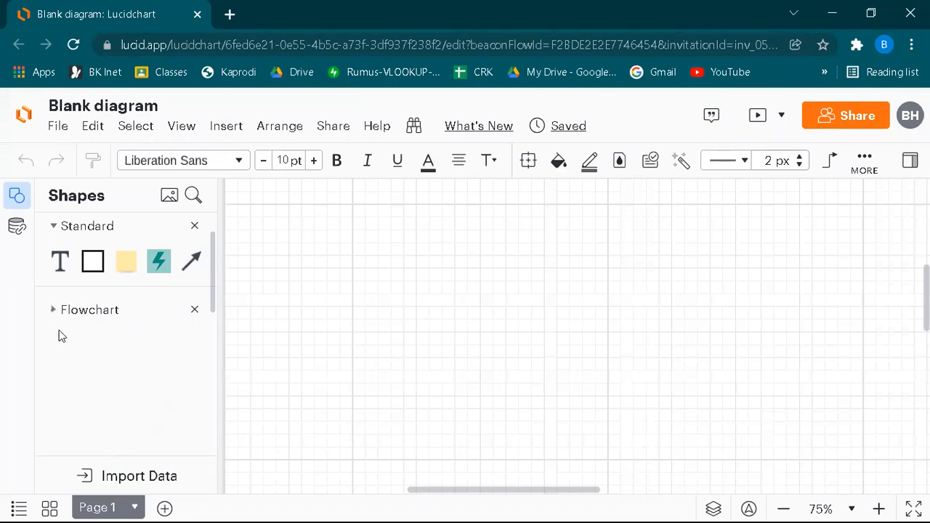
pyautogui.scroll(-2, 61, 334)
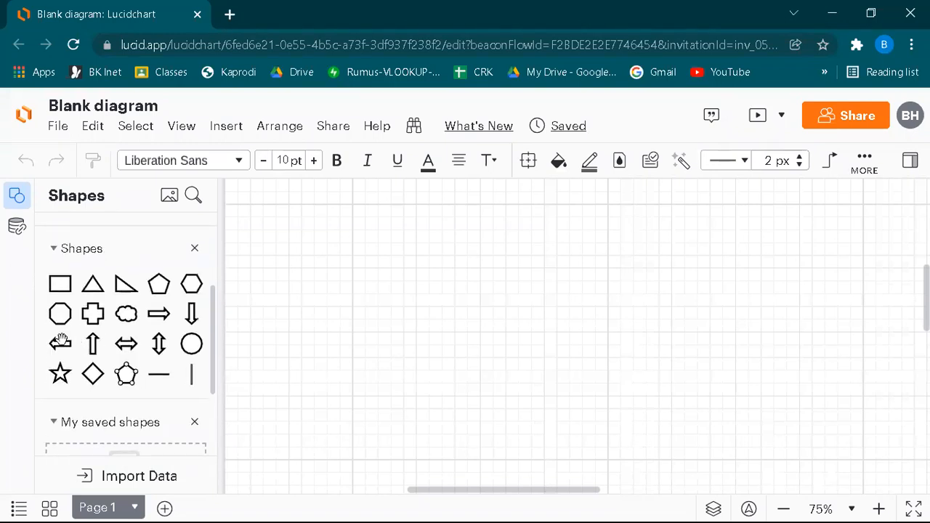
# Step: Collapse the Shapes library
pyautogui.click(61, 250)
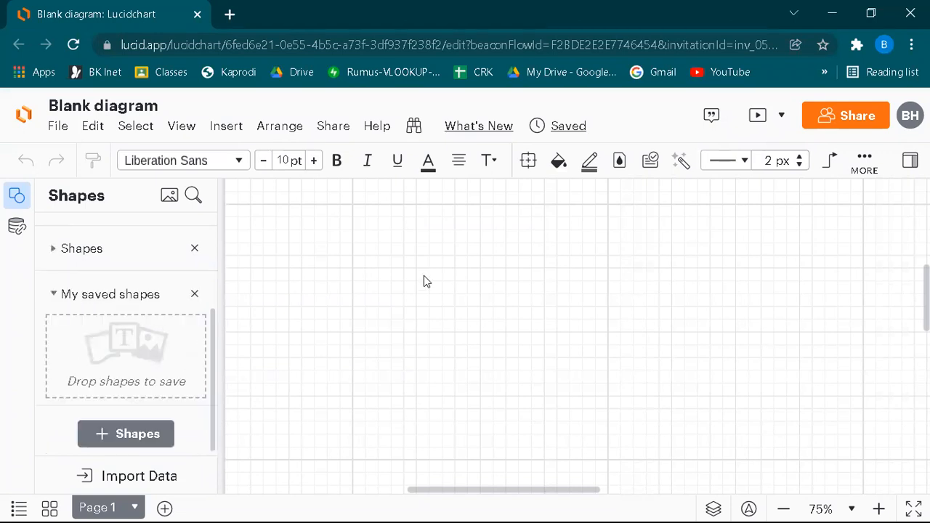
pyautogui.scroll(4, 426, 282)
pyautogui.scroll(-5, 426, 276)
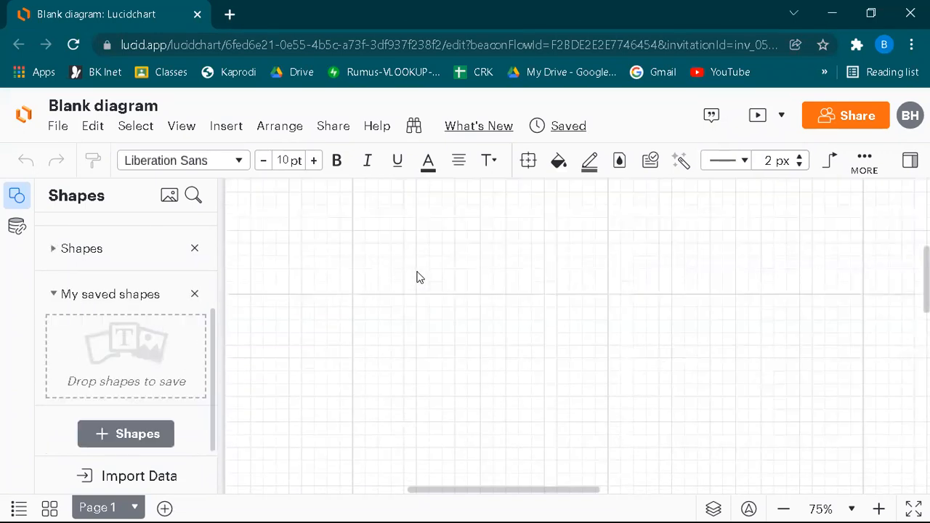
pyautogui.scroll(3, 156, 362)
pyautogui.scroll(-3, 149, 364)
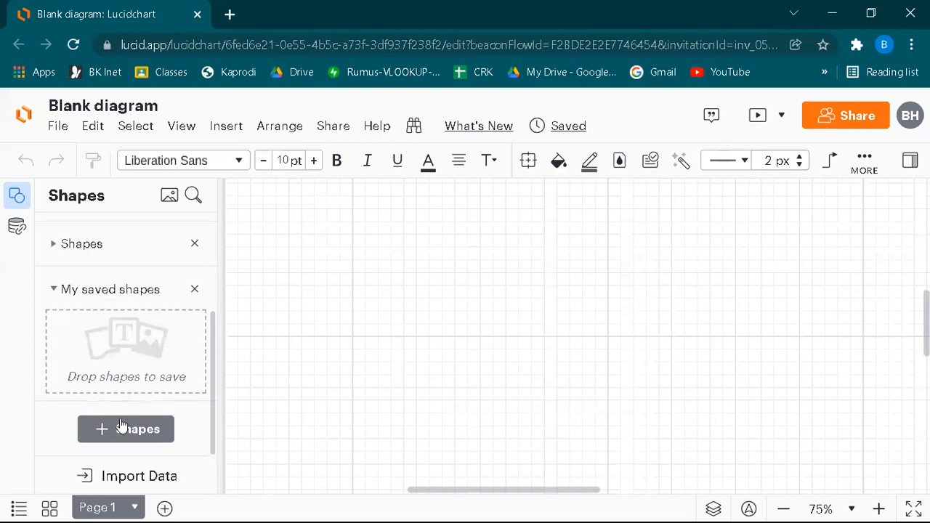
# Step: Open the catalogue of additional shapes, search for "org", and look through the recommended shape libraries
pyautogui.click(121, 435)
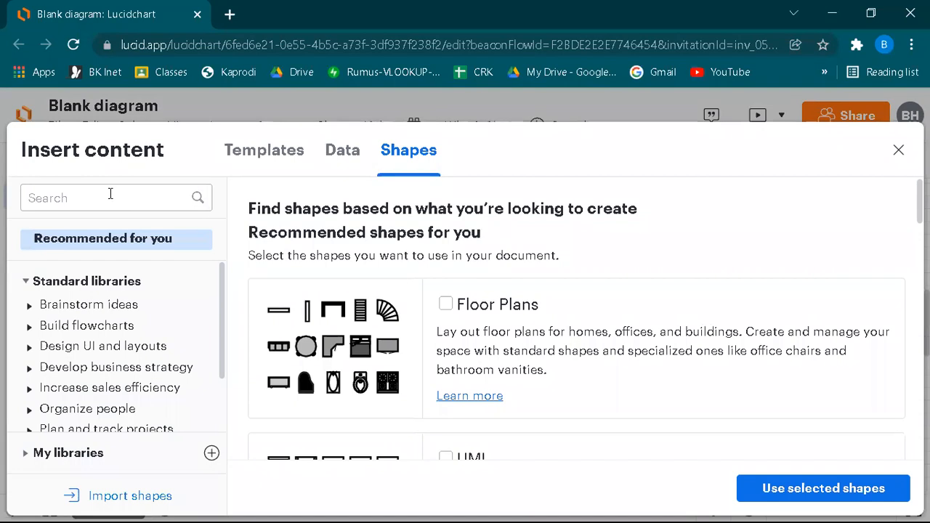
pyautogui.write('org')
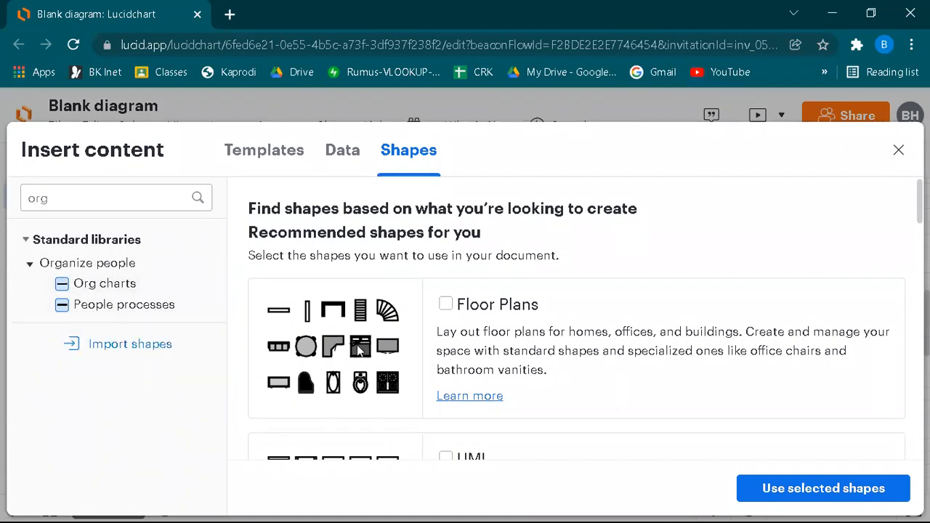
pyautogui.scroll(-2, 356, 320)
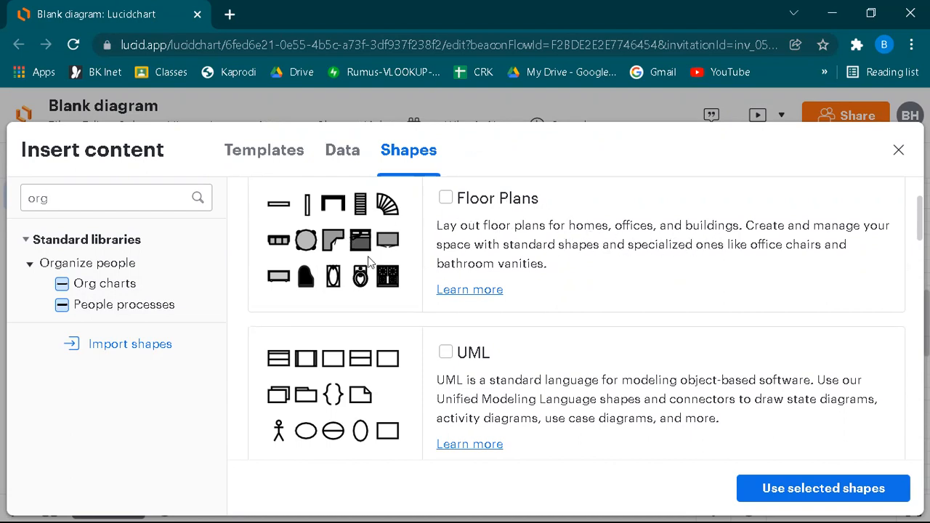
pyautogui.scroll(-3, 407, 356)
pyautogui.scroll(1, 372, 312)
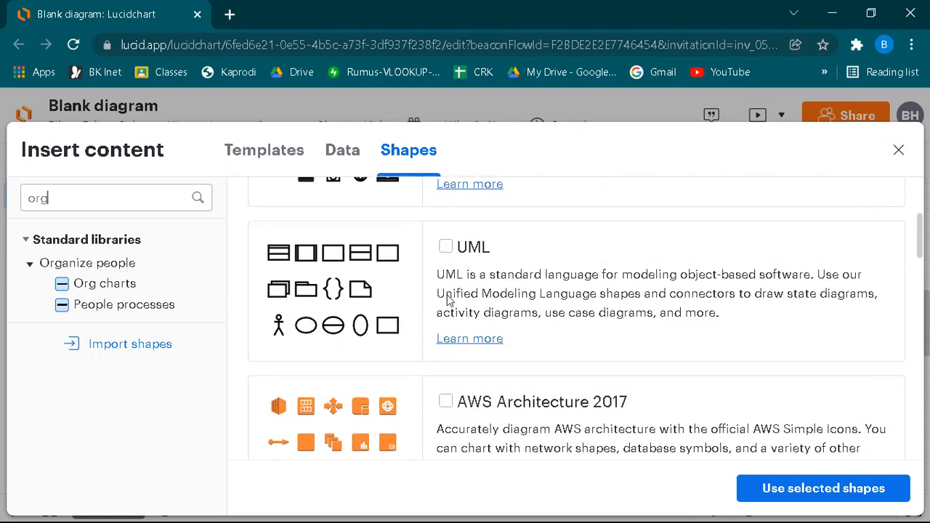
pyautogui.scroll(-4, 390, 360)
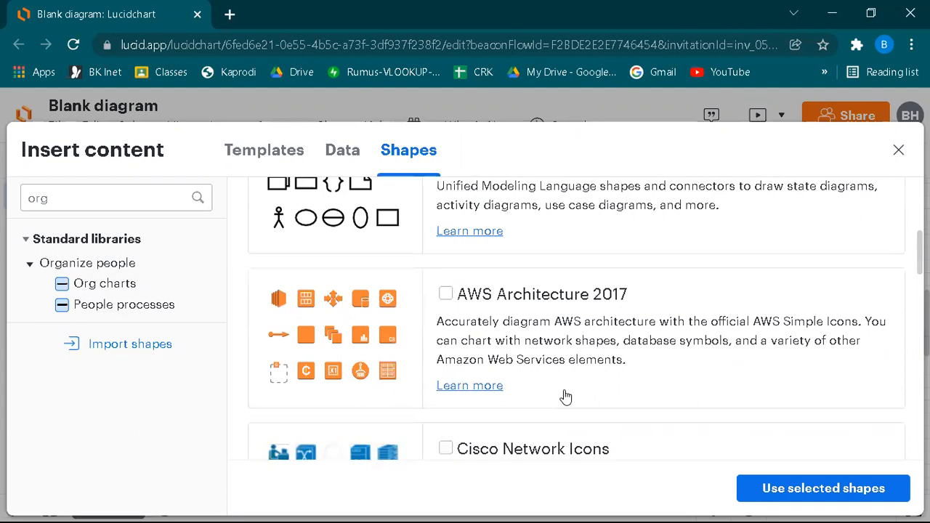
pyautogui.scroll(-5, 402, 369)
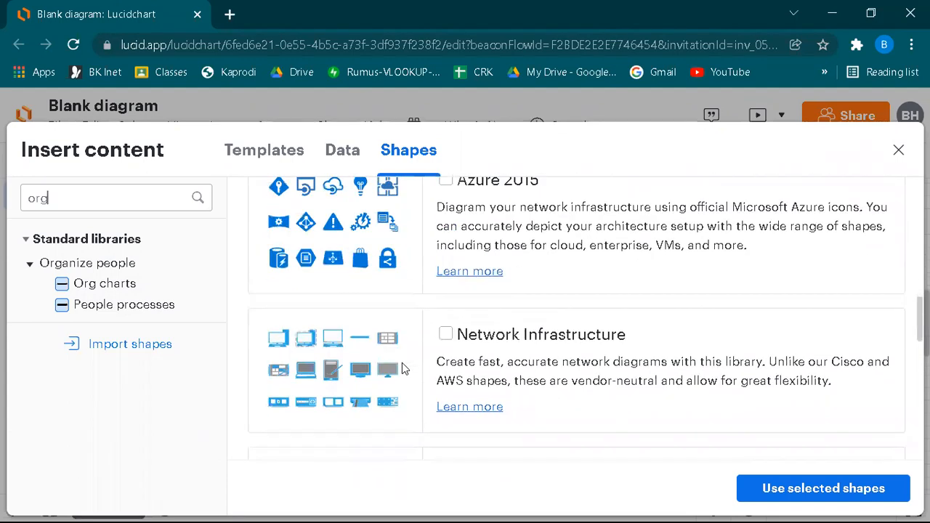
pyautogui.scroll(1, 367, 361)
pyautogui.scroll(-6, 366, 358)
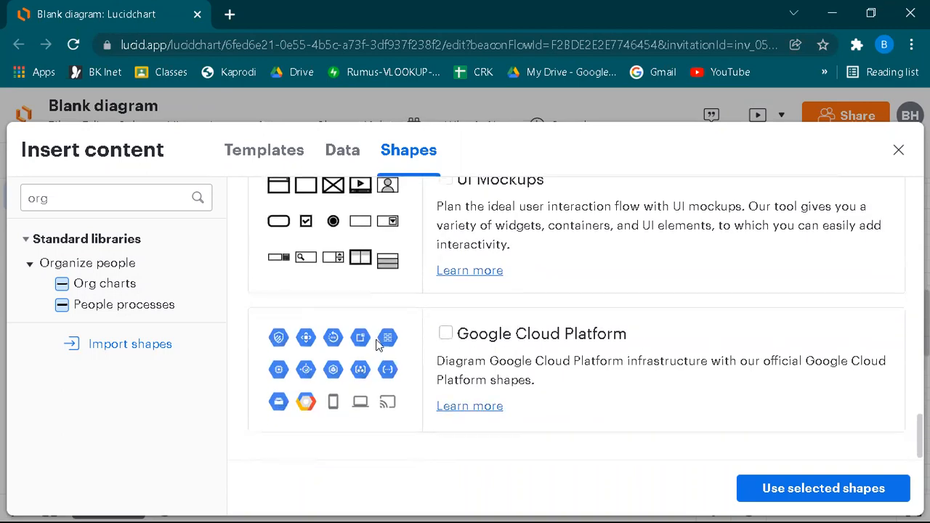
# Step: Open the Org charts category, try selecting its Org Charts shape library, and clear that selection
pyautogui.click(100, 285)
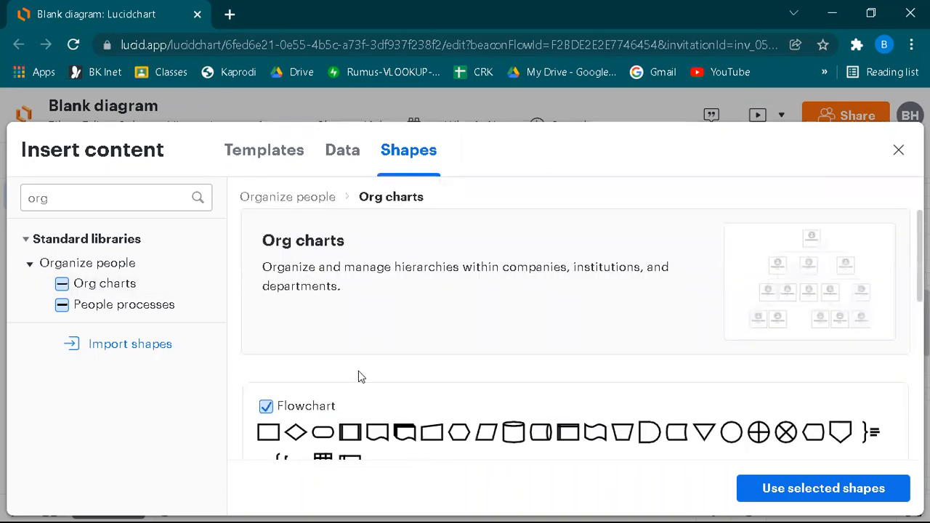
pyautogui.scroll(-5, 361, 376)
pyautogui.click(267, 223)
pyautogui.scroll(5, 572, 271)
pyautogui.scroll(-3, 284, 371)
pyautogui.click(267, 329)
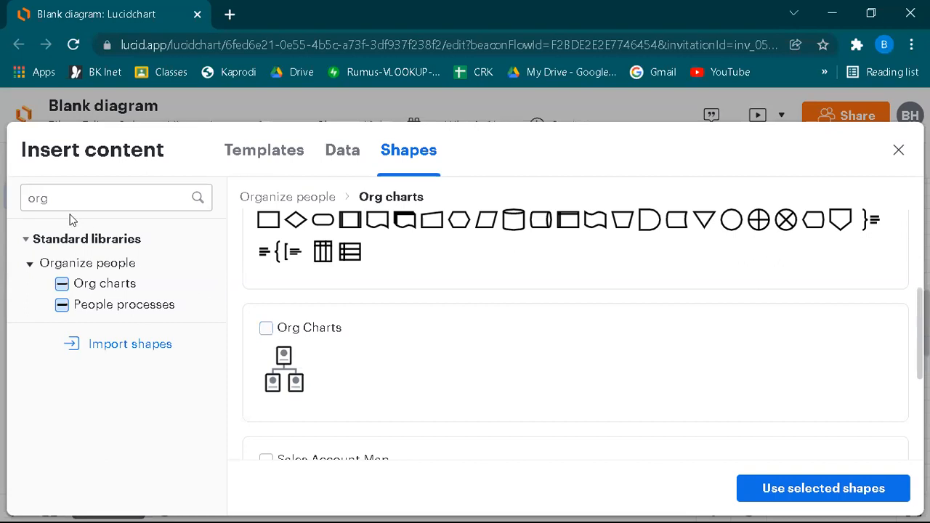
# Step: Search the shape libraries for "erd" and add the Entity Relationship library from Database diagrams to the document
pyautogui.moveTo(26, 198); pyautogui.dragTo(94, 200)
pyautogui.write('er')
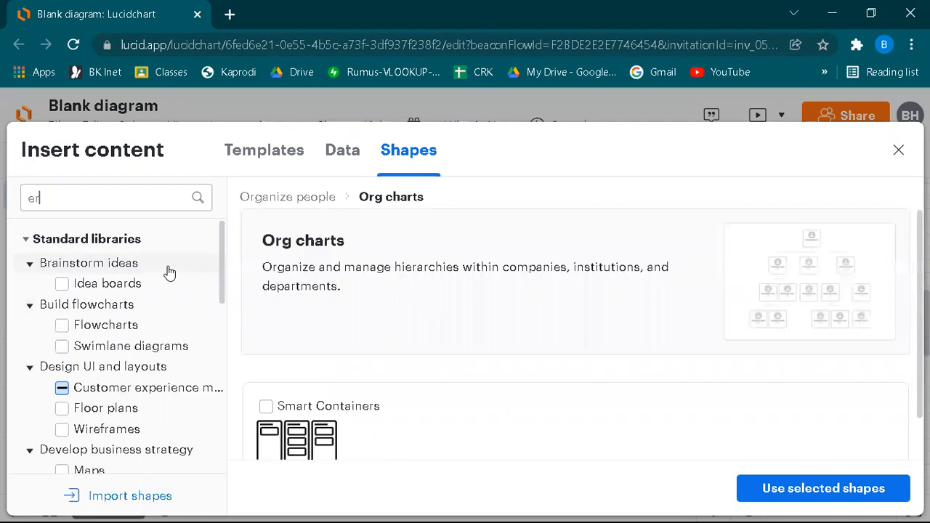
pyautogui.press('BackSpace')
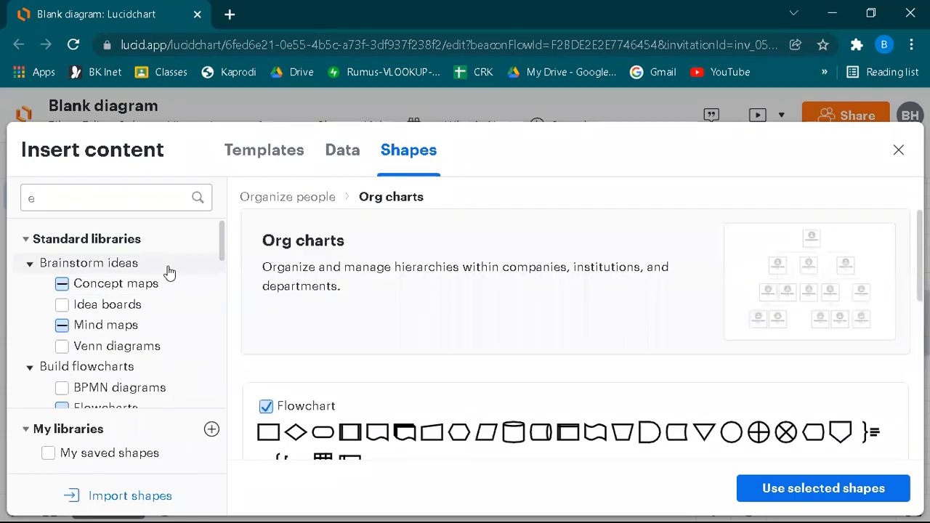
pyautogui.write('rd')
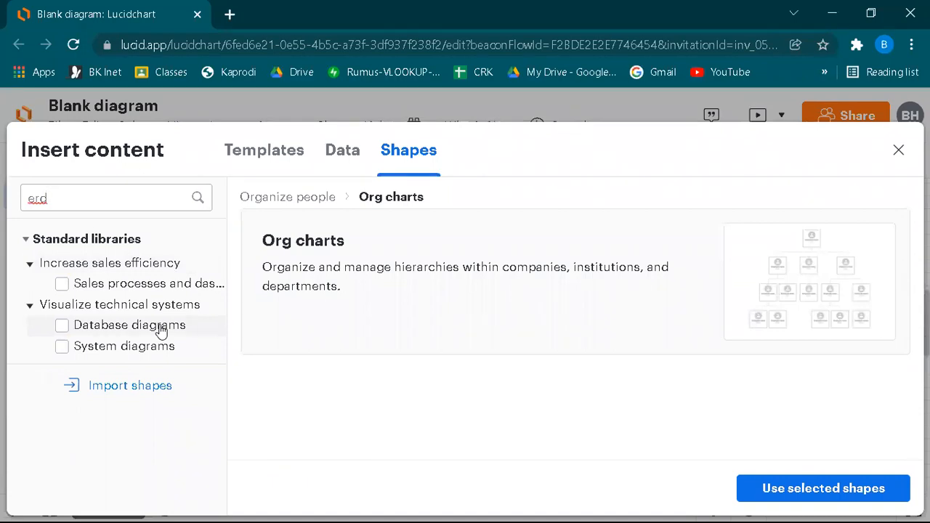
pyautogui.click(63, 325)
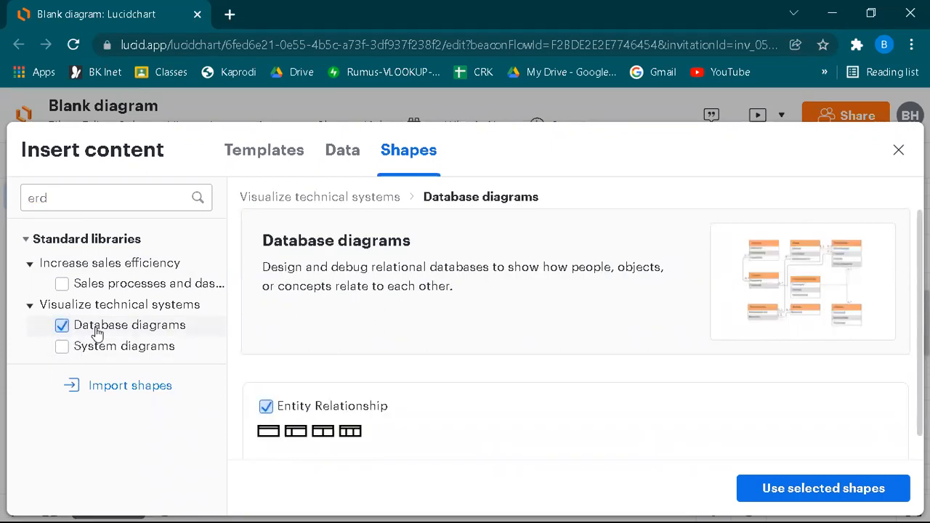
pyautogui.click(267, 408)
pyautogui.click(266, 409)
pyautogui.click(824, 491)
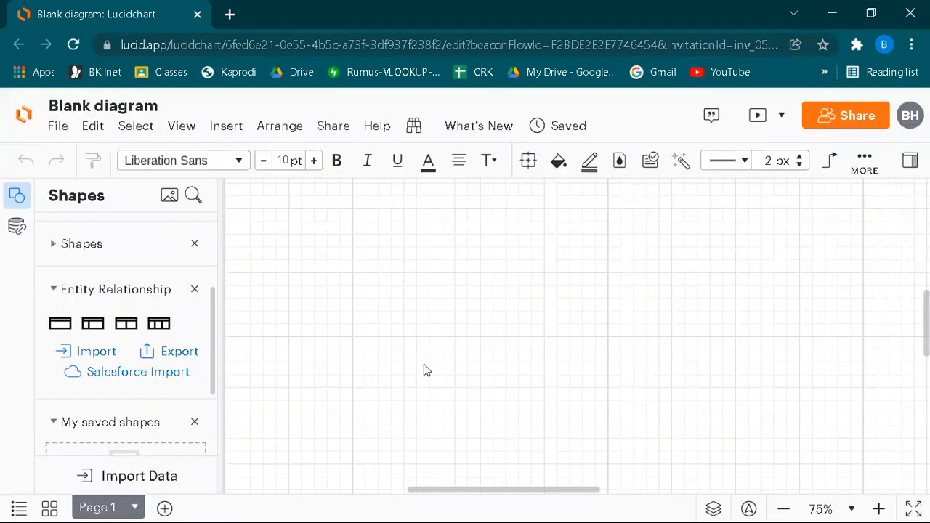
# Step: Preview the different entity table shapes in the Entity Relationship library
pyautogui.scroll(3, 108, 297)
pyautogui.scroll(-1, 109, 305)
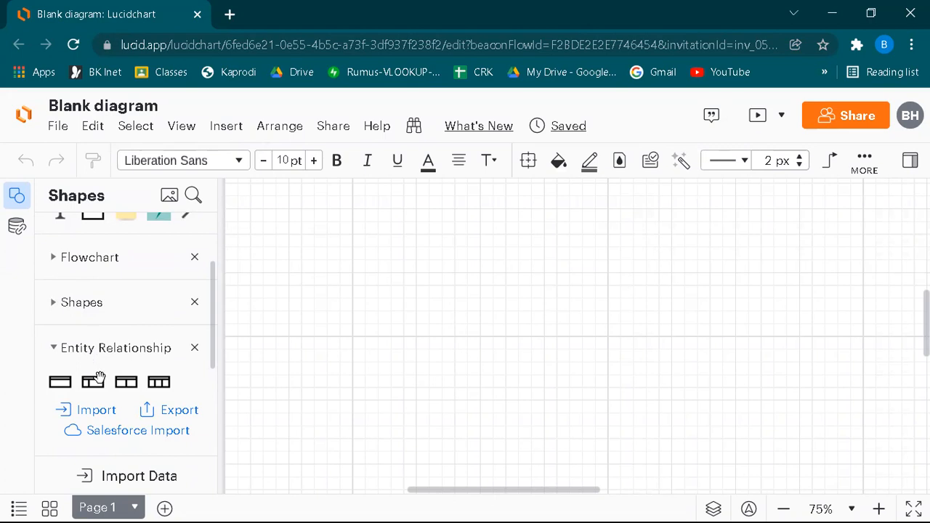
pyautogui.moveTo(131, 372)
pyautogui.moveTo(93, 383)
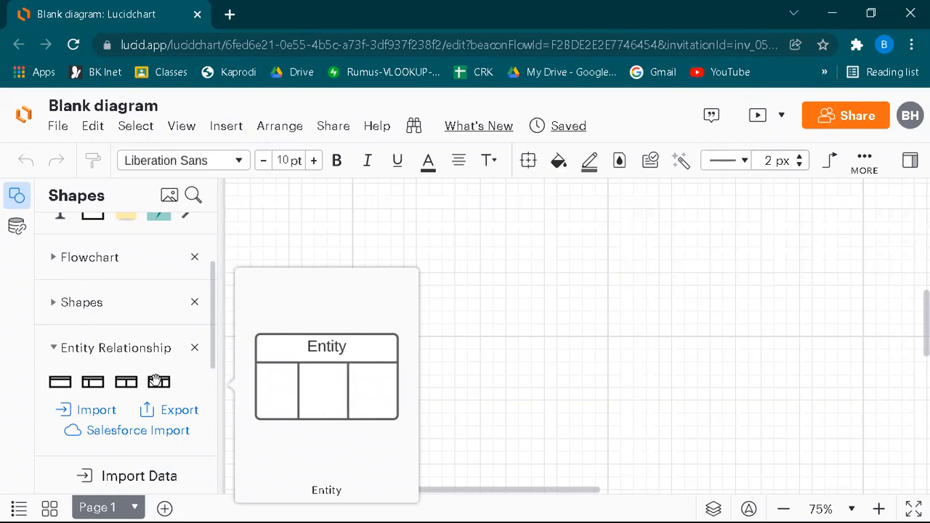
pyautogui.moveTo(340, 348); pyautogui.dragTo(124, 353)
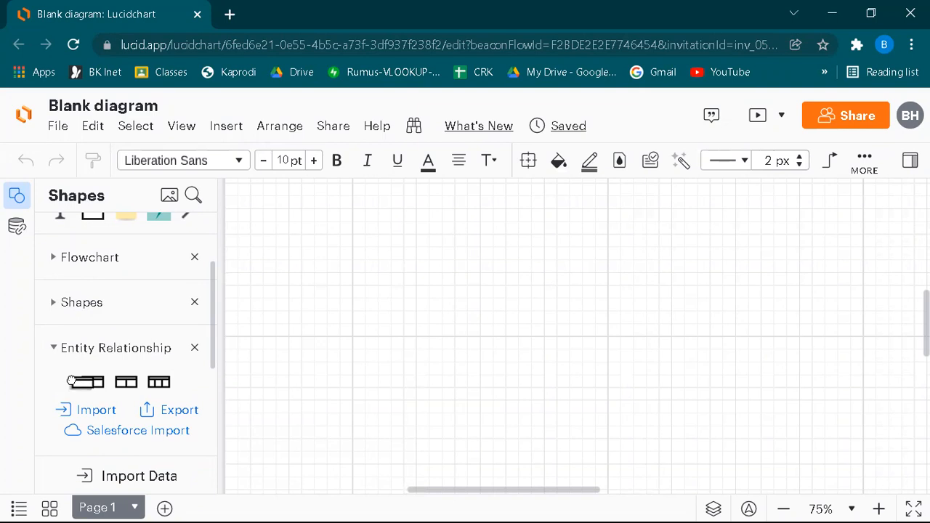
# Step: Place a single-column entity with three fields on the canvas and title it Penjualan
pyautogui.moveTo(71, 381); pyautogui.dragTo(400, 297)
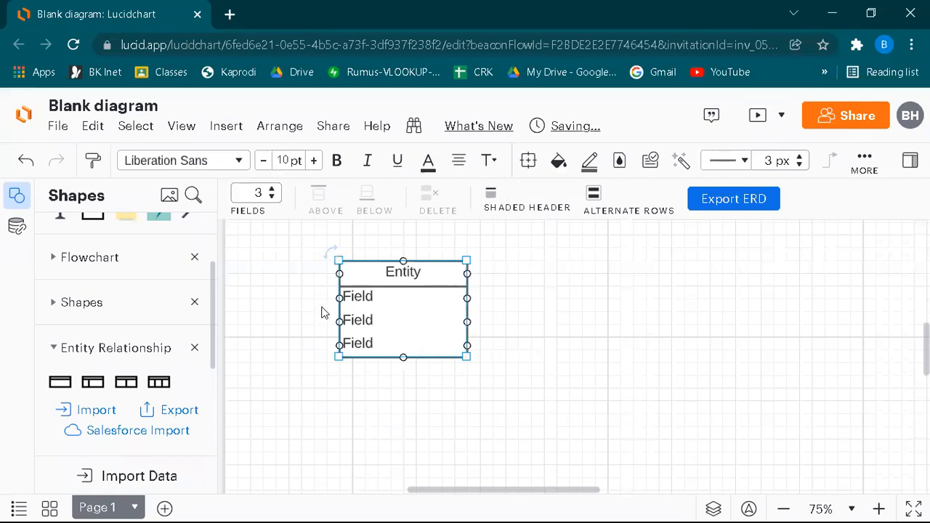
pyautogui.doubleClick(424, 273)
pyautogui.doubleClick(422, 274)
pyautogui.scroll(1, 355, 261)
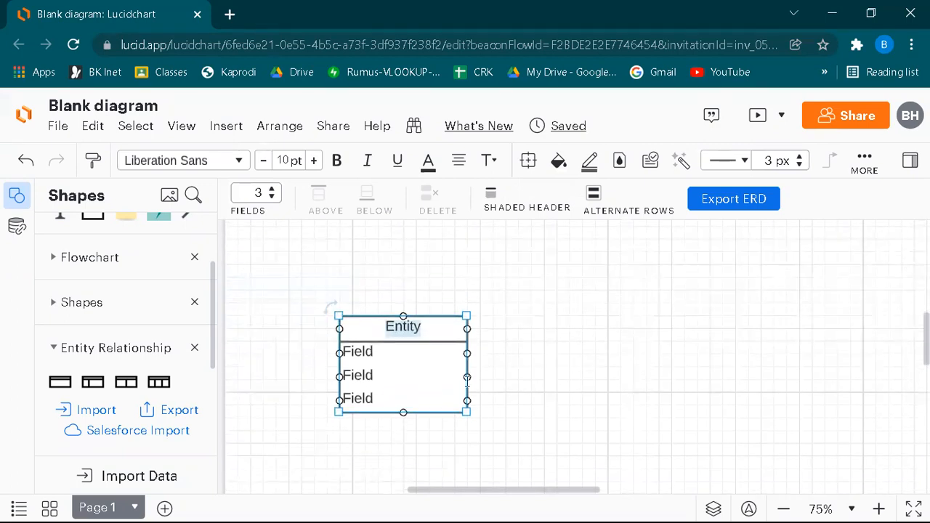
pyautogui.write('Per')
pyautogui.write('jualan')
# Step: Name the Penjualan entity's three fields No_ Penjualan, Tanggal and Keterangan
pyautogui.click(426, 357)
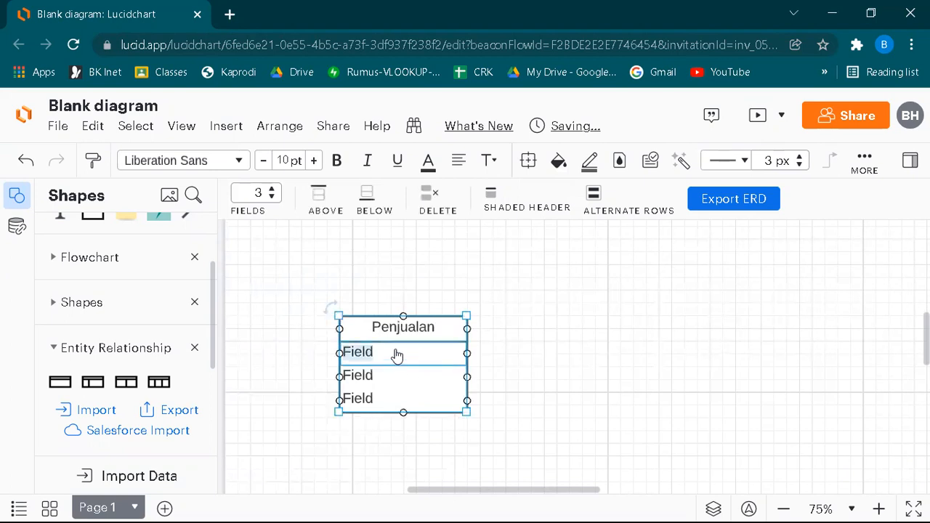
pyautogui.write('No_ Penjualan')
pyautogui.click(391, 374)
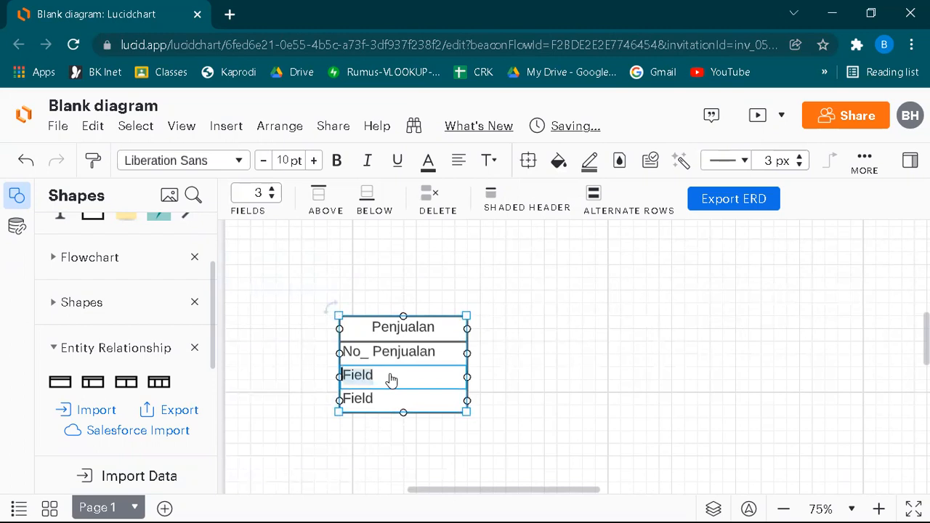
pyautogui.write('Tanggal')
pyautogui.click(396, 402)
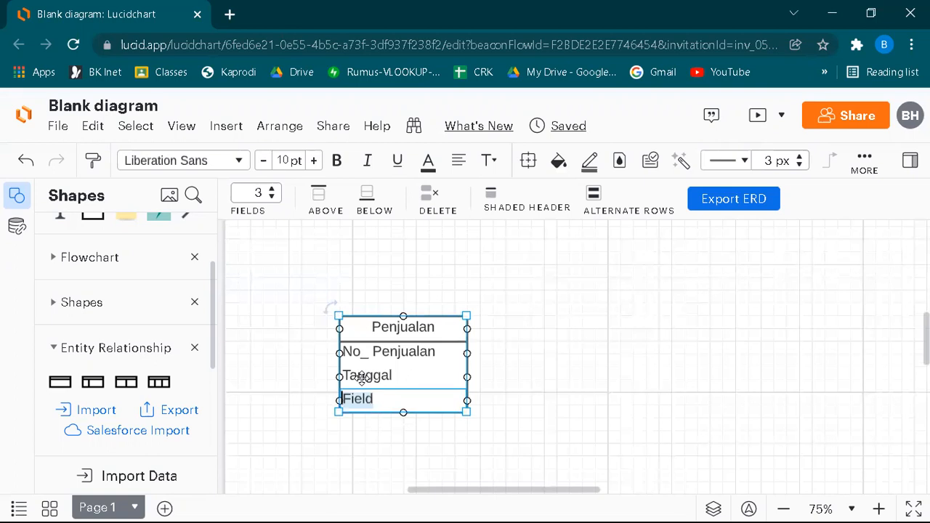
pyautogui.write('kE')
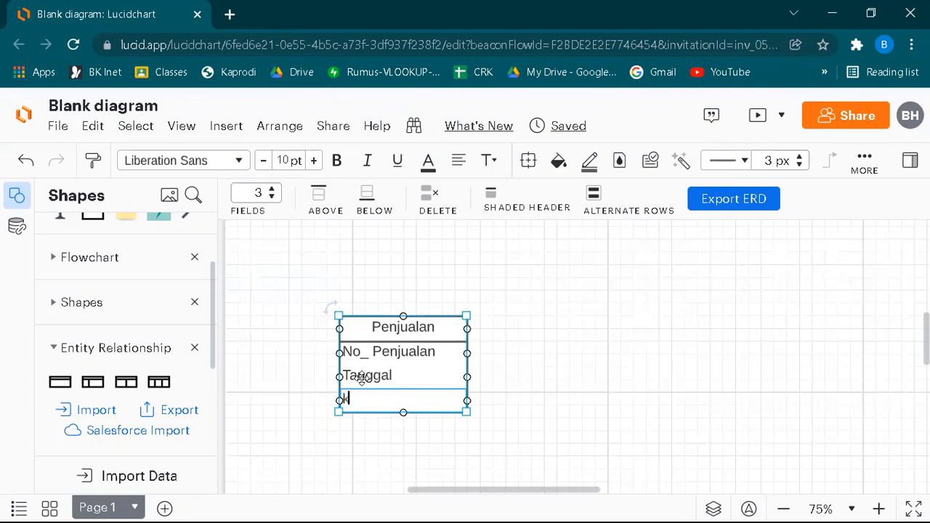
pyautogui.write('terangan')
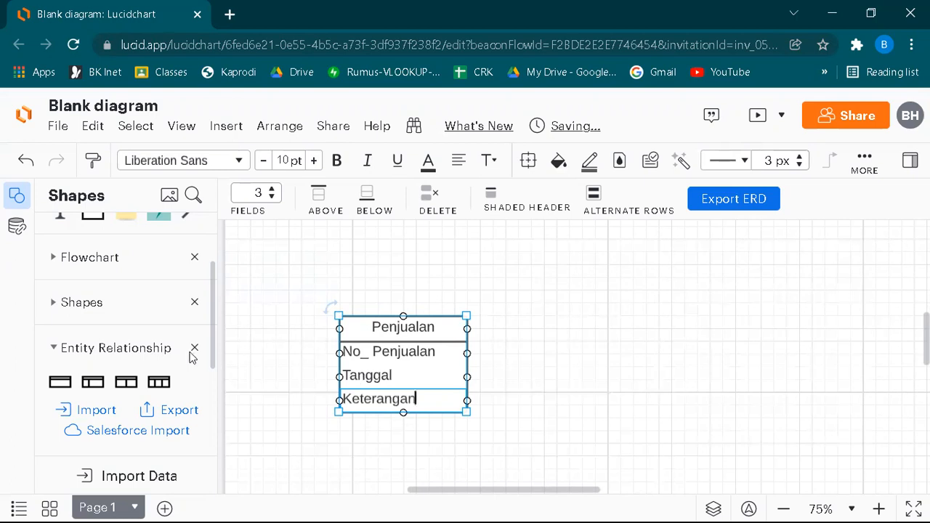
# Step: Place a second single-column entity to the right of Penjualan and title it Karyawan
pyautogui.moveTo(61, 381); pyautogui.dragTo(590, 341)
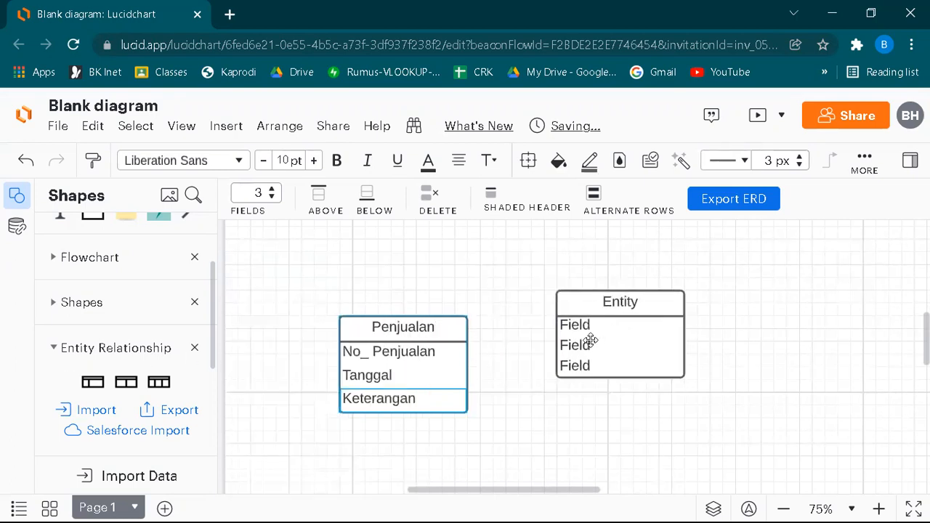
pyautogui.click(627, 305)
pyautogui.doubleClick(639, 302)
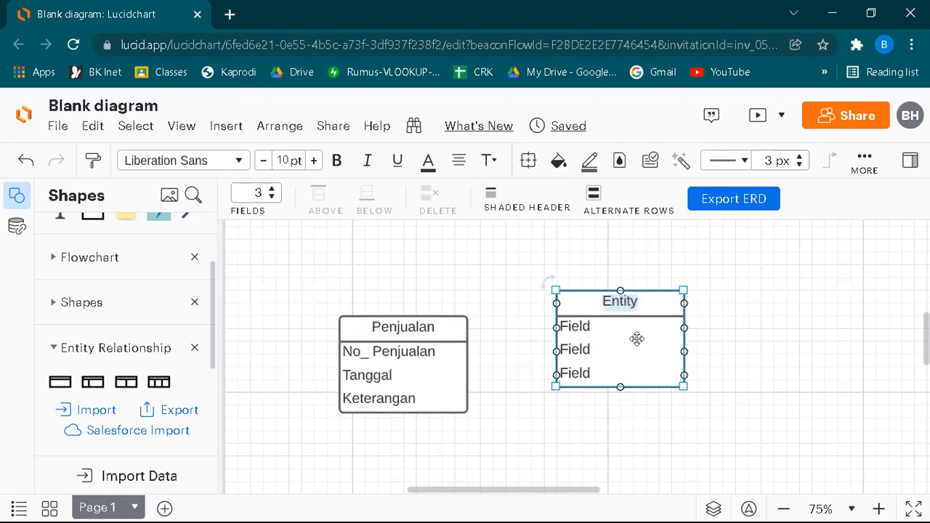
pyautogui.write('M')
pyautogui.press('BackSpace')
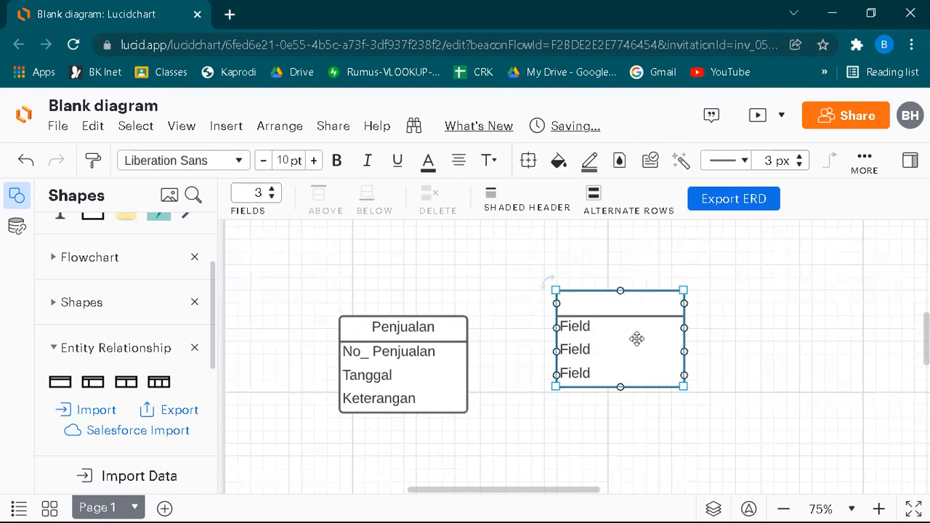
pyautogui.write('Kara')
pyautogui.press('BackSpace')
pyautogui.write('yawan')
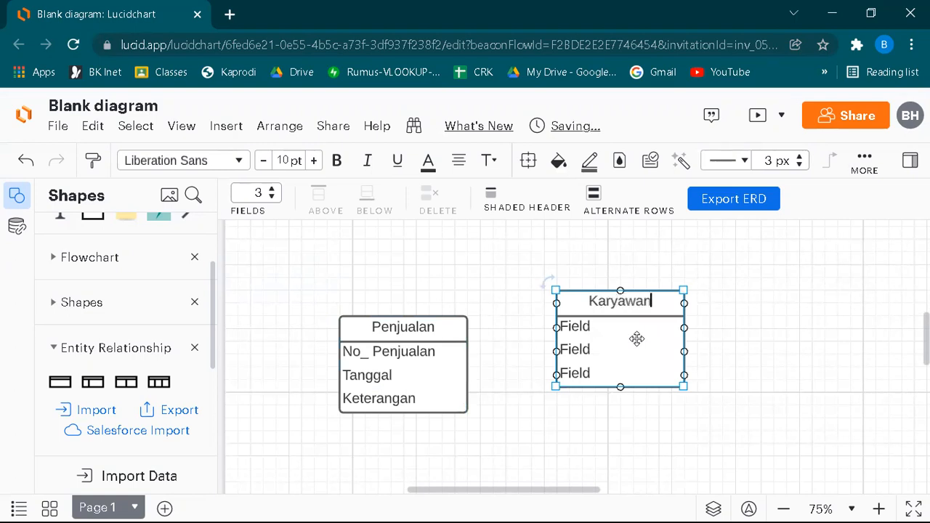
# Step: Name the Karyawan entity's three fields No Karyawan, Nama Lengkap and Alamat
pyautogui.click(595, 331)
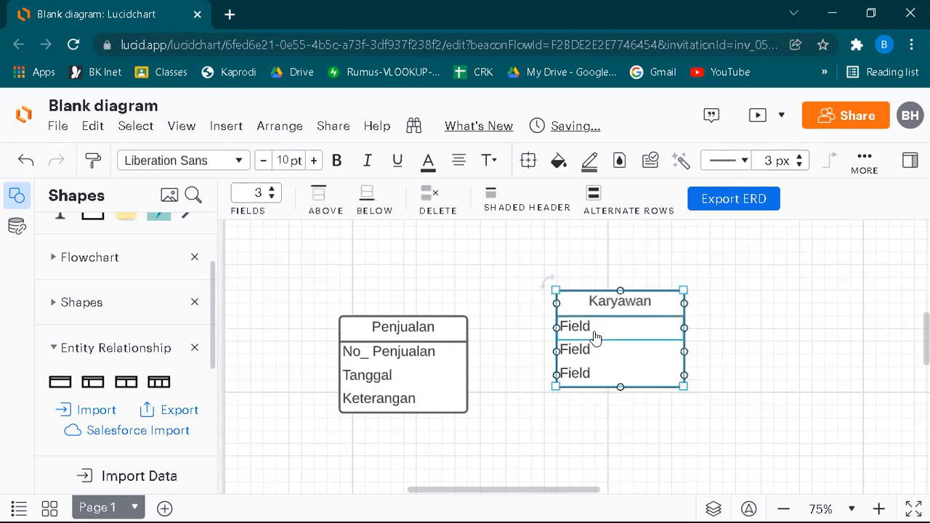
pyautogui.write('No Karyawan')
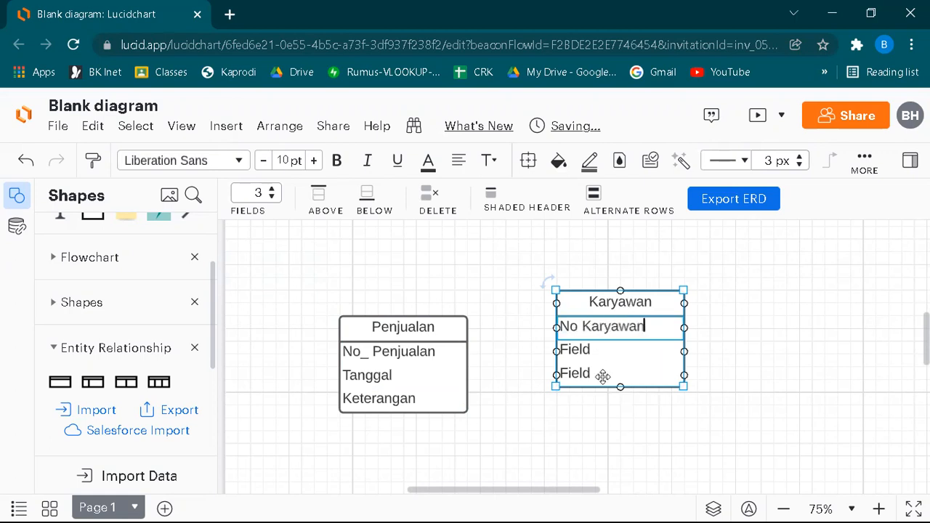
pyautogui.click(596, 349)
pyautogui.write('Nama Lne')
pyautogui.press('BackSpace')
pyautogui.press('BackSpace')
pyautogui.write('engap')
pyautogui.press('BackSpace')
pyautogui.press('BackSpace')
pyautogui.write('kap')
pyautogui.click(595, 373)
pyautogui.doubleClick(598, 376)
pyautogui.write('Alamat')
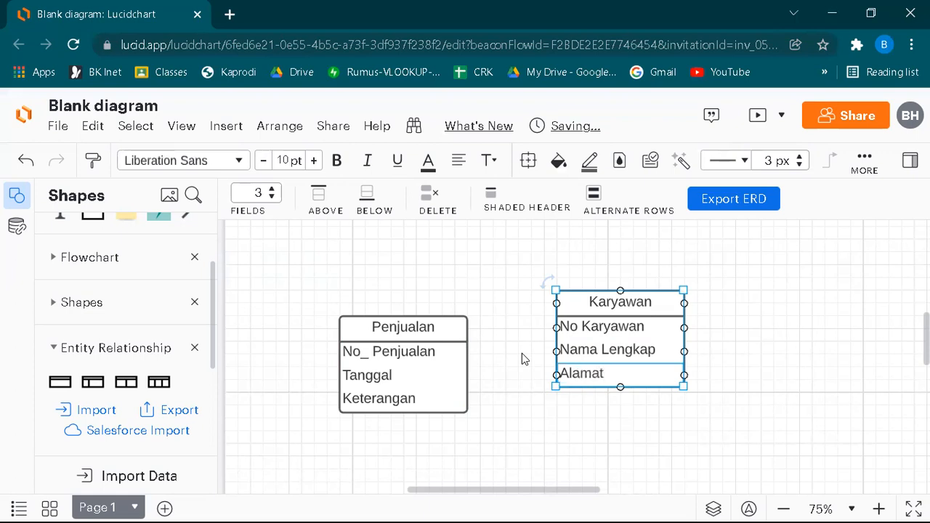
pyautogui.click(637, 433)
pyautogui.click(630, 374)
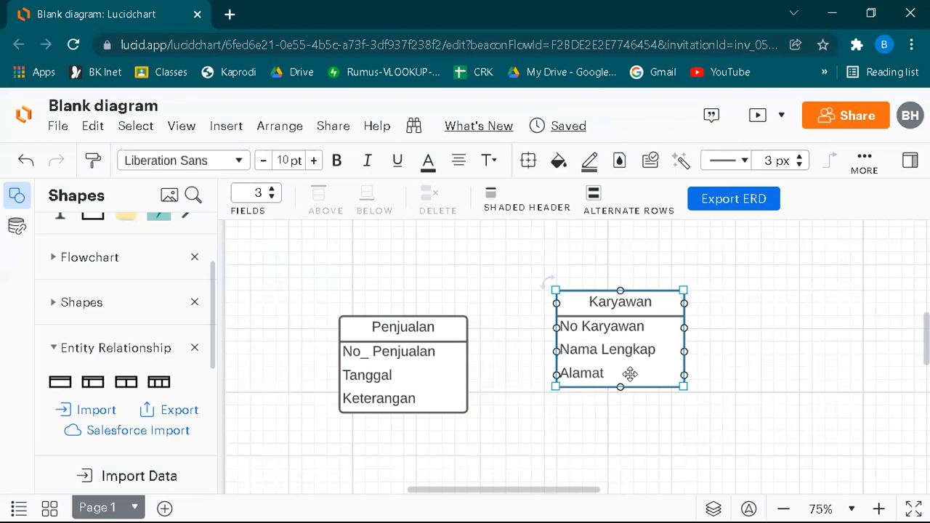
# Step: Increase the Karyawan entity to seven fields
pyautogui.click(272, 197)
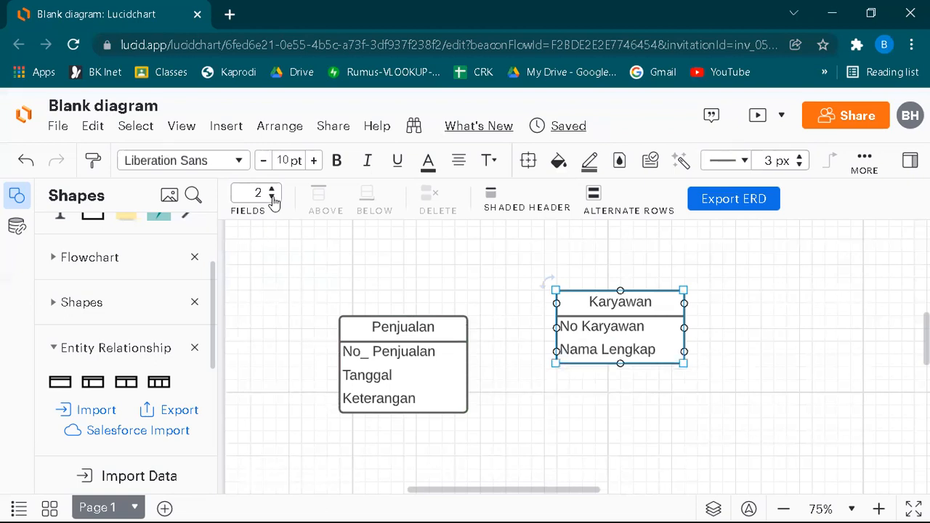
pyautogui.click(272, 191)
pyautogui.click(272, 191)
pyautogui.click(272, 191)
pyautogui.click(273, 191)
pyautogui.click(272, 191)
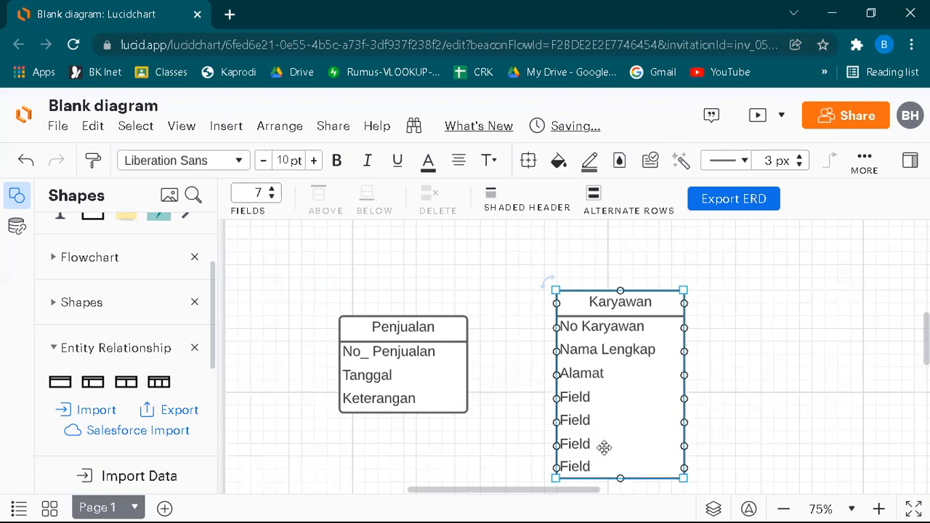
# Step: Name the Karyawan entity's fourth and fifth fields Golongan and Status
pyautogui.click(575, 396)
pyautogui.click(607, 399)
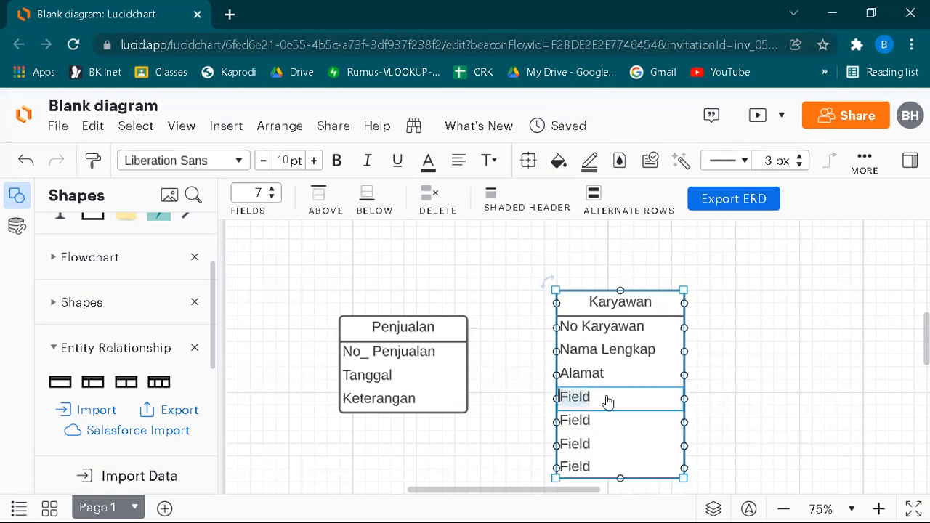
pyautogui.write('Gd')
pyautogui.write('longan')
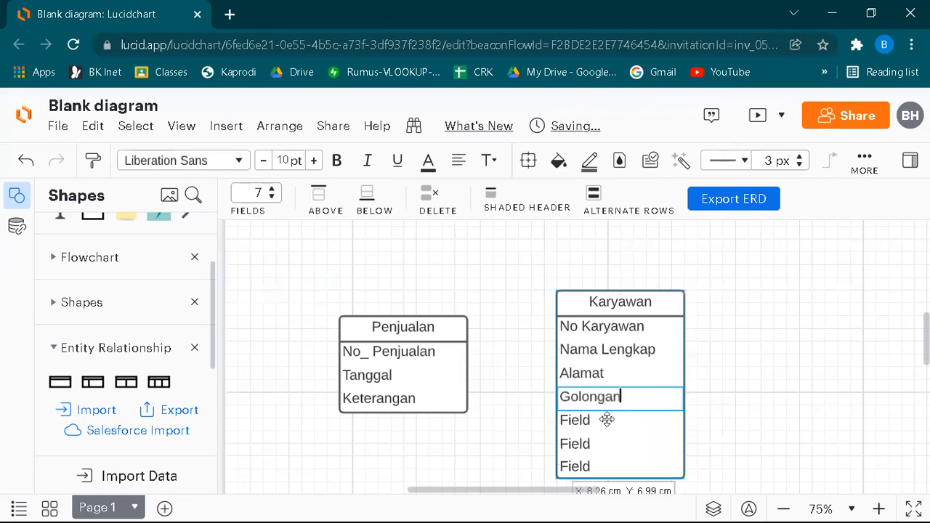
pyautogui.click(600, 422)
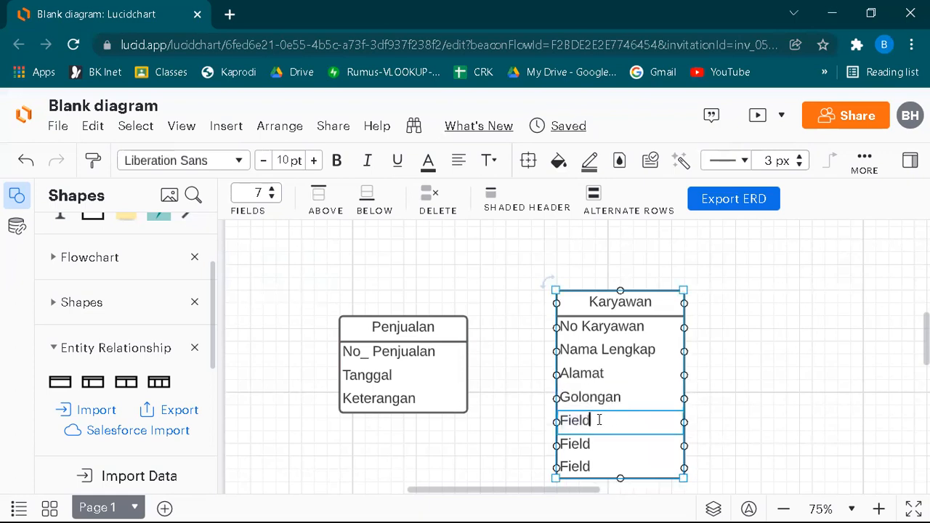
pyautogui.write('Sta')
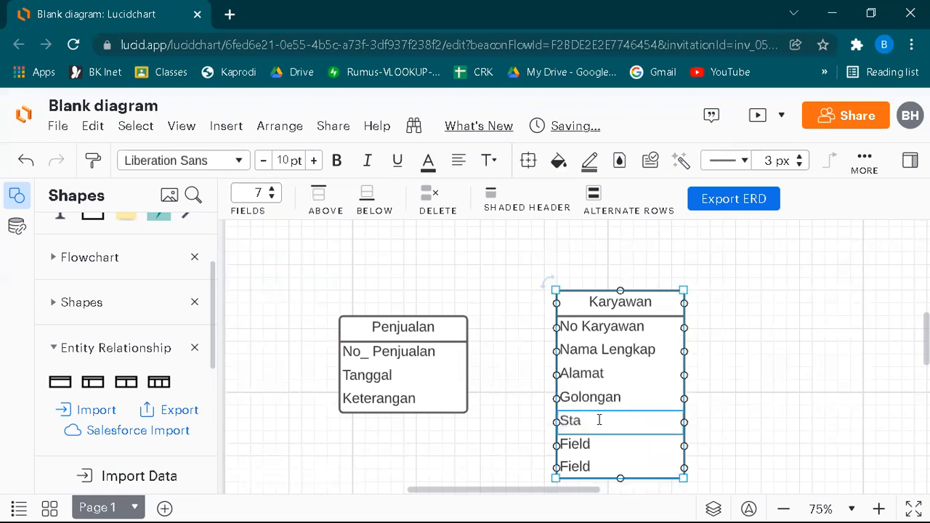
pyautogui.write('tu')
pyautogui.press('BackSpace')
pyautogui.write('tus')
pyautogui.click(712, 374)
# Step: Draw a relationship line from Karyawan's Nama Lengkap field to Penjualan's header, and undo it
pyautogui.moveTo(555, 350); pyautogui.dragTo(472, 328)
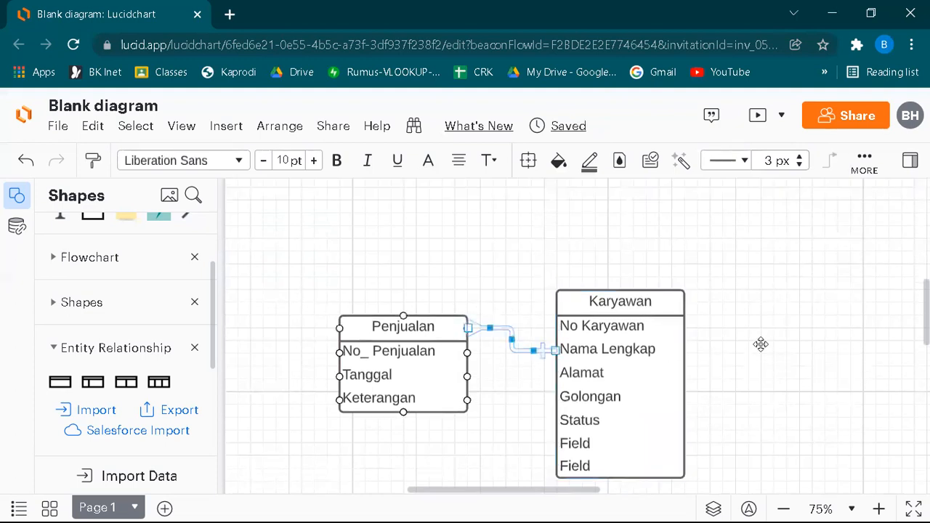
pyautogui.click(799, 343)
pyautogui.click(469, 327)
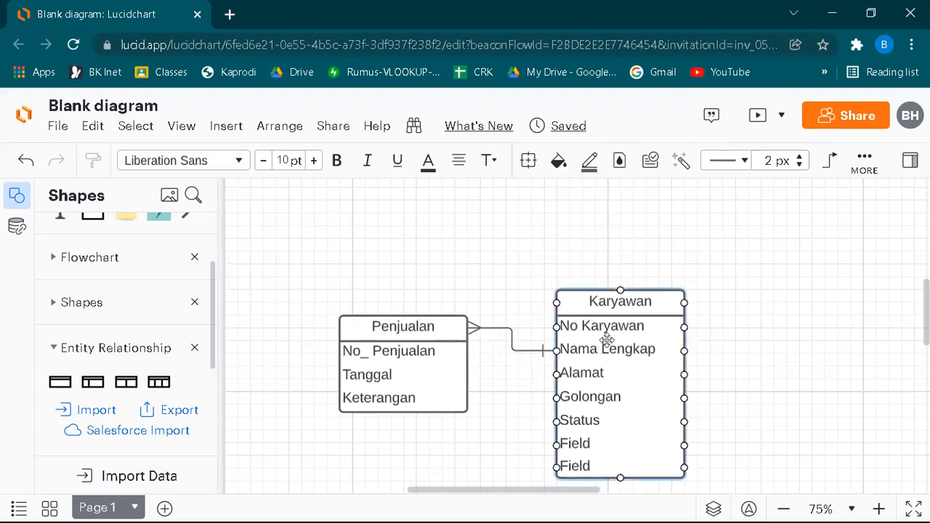
pyautogui.hotkey('ctrl', 'z')
# Step: Connect Penjualan's header to Karyawan's Nama Lengkap field with a one-to-many relationship line
pyautogui.moveTo(468, 329); pyautogui.dragTo(558, 350)
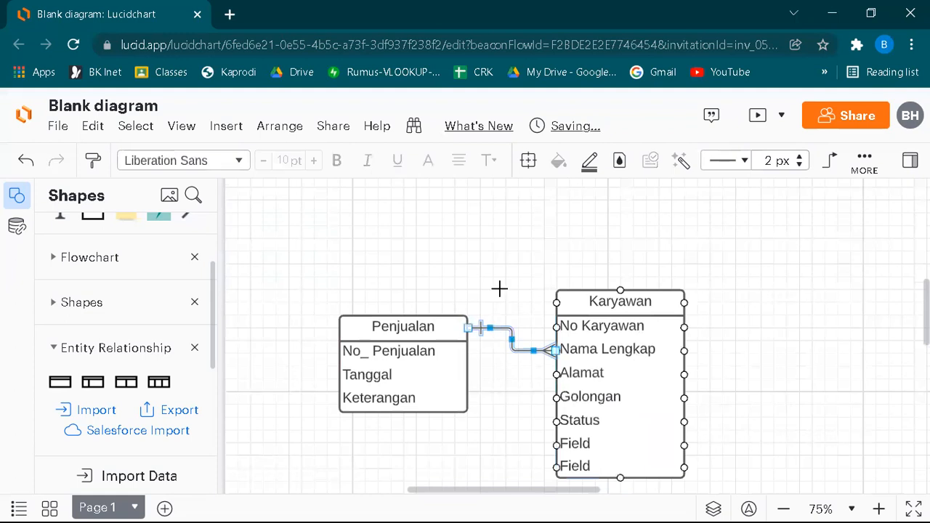
pyautogui.click(753, 357)
pyautogui.moveTo(660, 301)
pyautogui.mouseDown()
pyautogui.moveTo(653, 279)
pyautogui.moveTo(646, 291)
pyautogui.mouseUp()
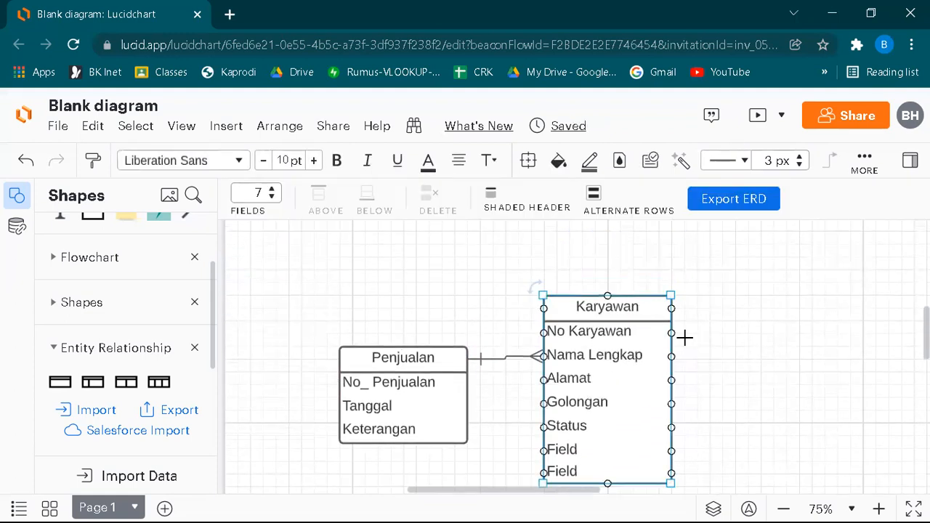
# Step: Spread the two entities apart, with Penjualan near the page's upper left and Karyawan lower and to its right
pyautogui.click(784, 508)
pyautogui.click(783, 508)
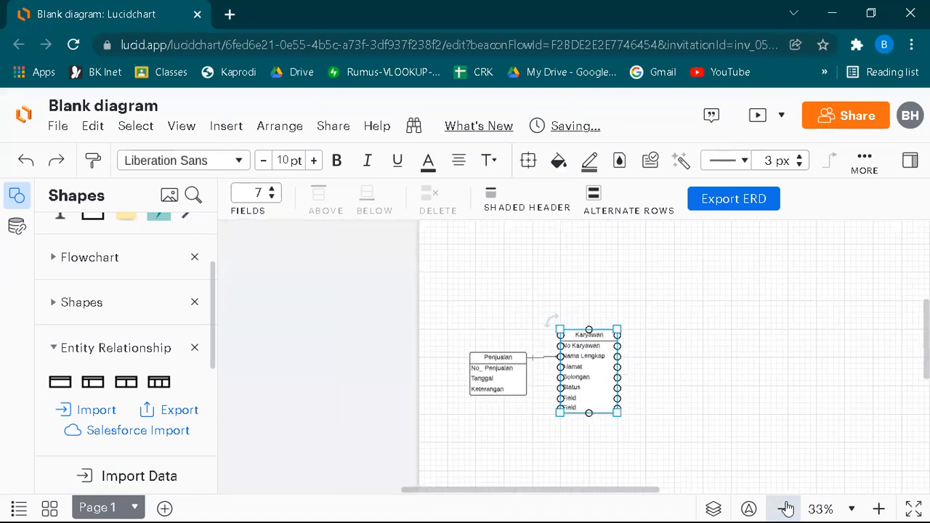
pyautogui.click(783, 509)
pyautogui.click(879, 508)
pyautogui.click(879, 509)
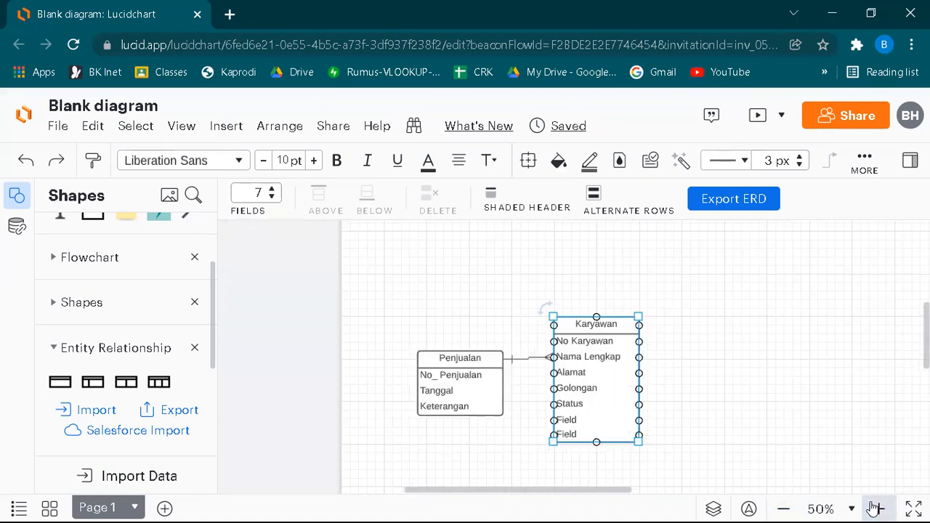
pyautogui.moveTo(610, 489); pyautogui.dragTo(658, 490)
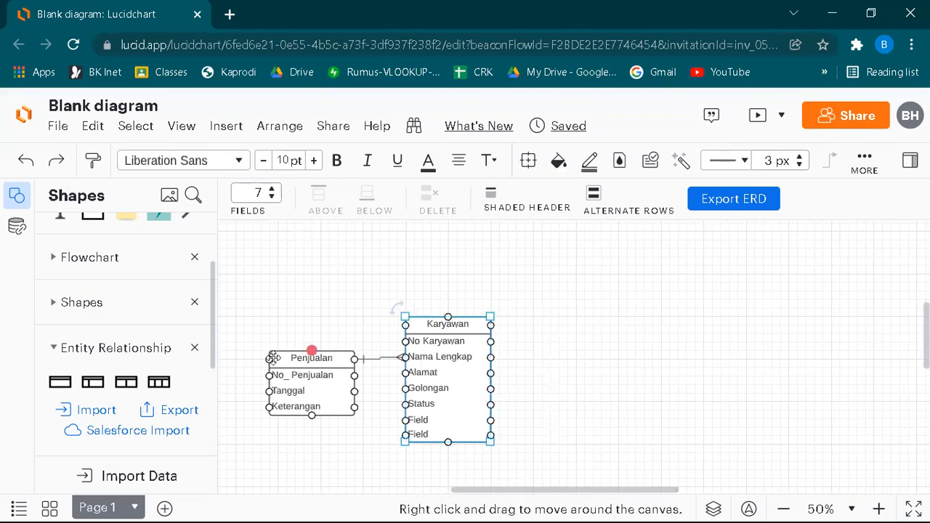
pyautogui.moveTo(295, 348)
pyautogui.mouseDown()
pyautogui.moveTo(305, 354)
pyautogui.moveTo(271, 285)
pyautogui.moveTo(522, 271)
pyautogui.moveTo(654, 312)
pyautogui.moveTo(585, 254)
pyautogui.moveTo(294, 346)
pyautogui.mouseUp()
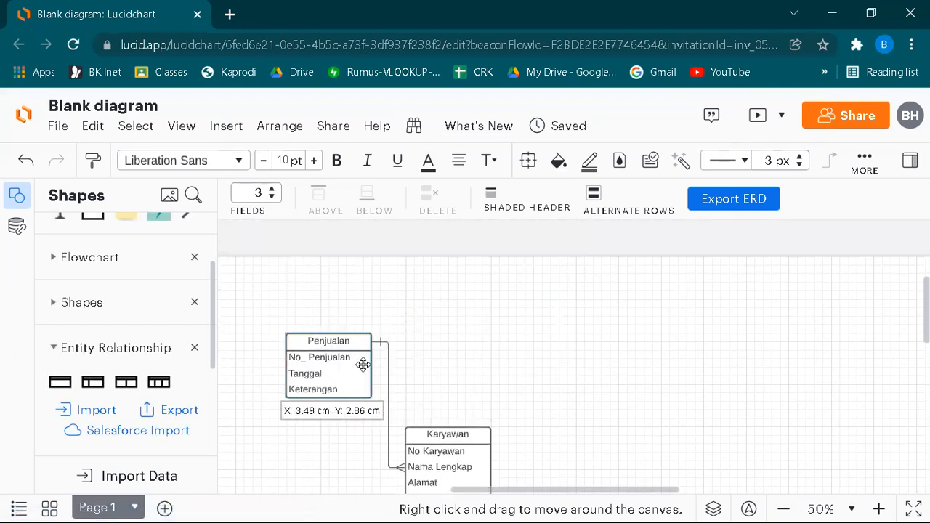
pyautogui.moveTo(473, 428); pyautogui.dragTo(480, 419)
pyautogui.moveTo(546, 367); pyautogui.dragTo(553, 344)
pyautogui.moveTo(334, 336); pyautogui.dragTo(319, 302)
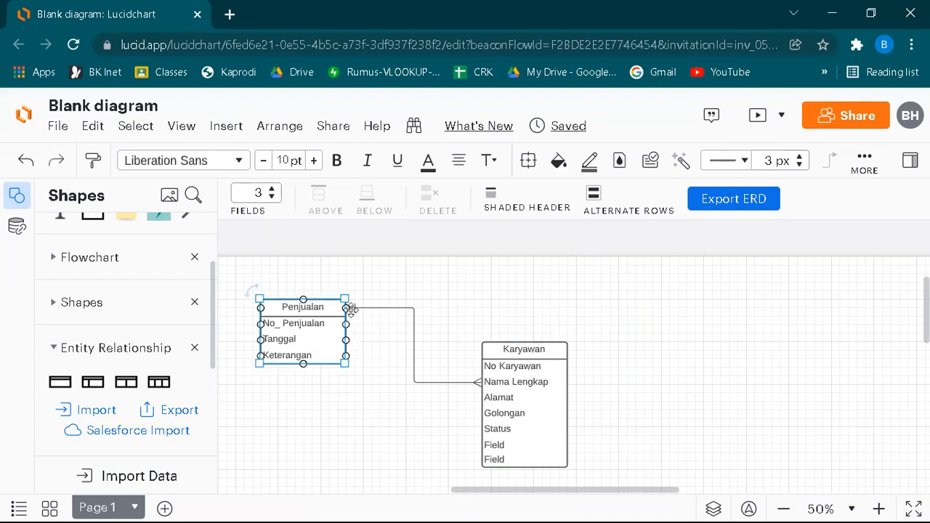
pyautogui.moveTo(541, 344); pyautogui.dragTo(511, 358)
pyautogui.click(512, 358)
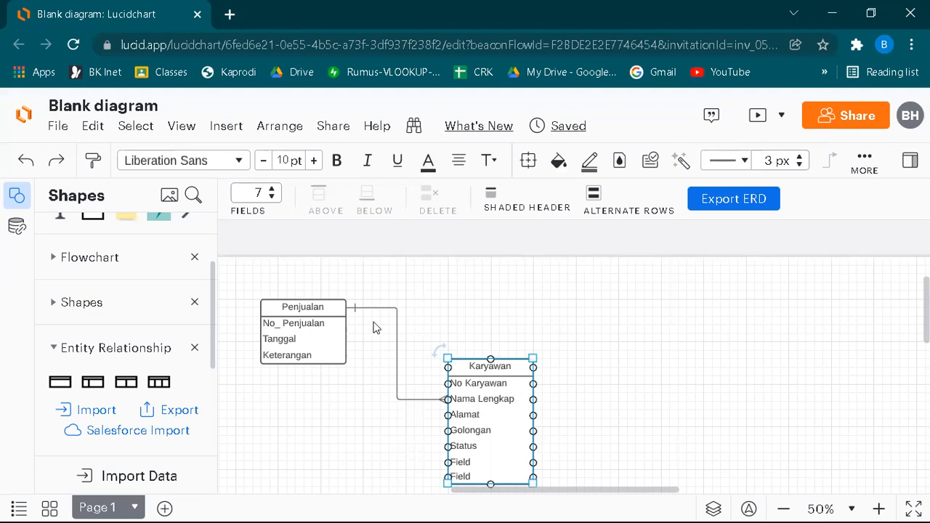
pyautogui.click(439, 319)
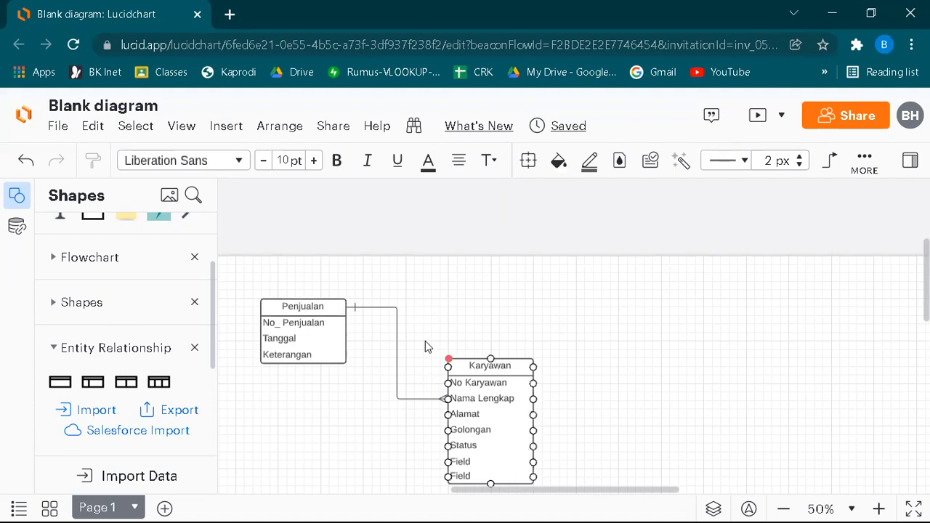
# Step: Replace the relationship line with a one-to-many line from the No_ Penjualan field to the No Karyawan field
pyautogui.click(385, 308)
pyautogui.hotkey('ctrl', 'z')
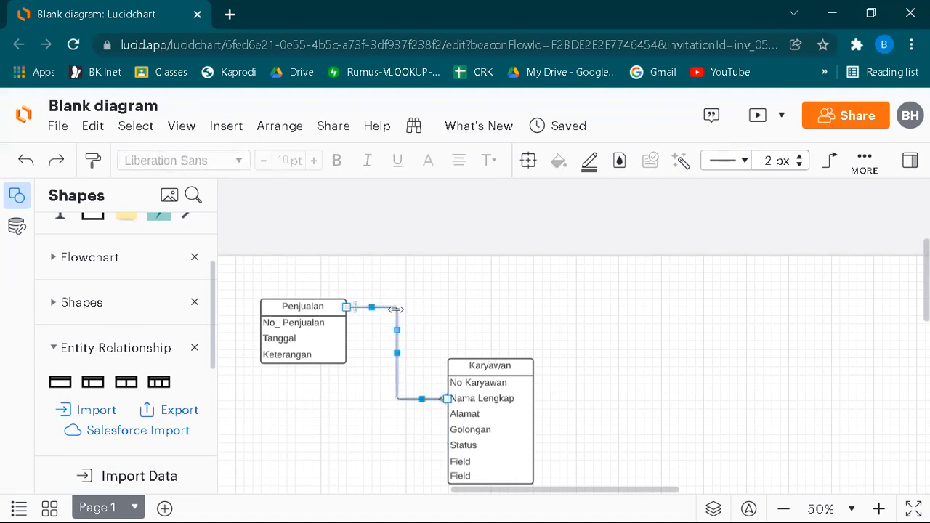
pyautogui.press('Delete')
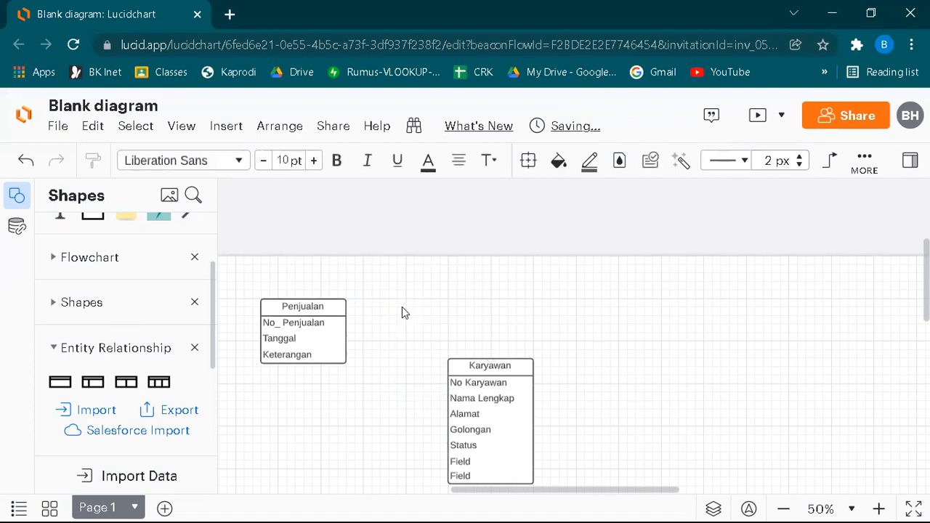
pyautogui.moveTo(346, 323); pyautogui.dragTo(448, 383)
pyautogui.click(560, 354)
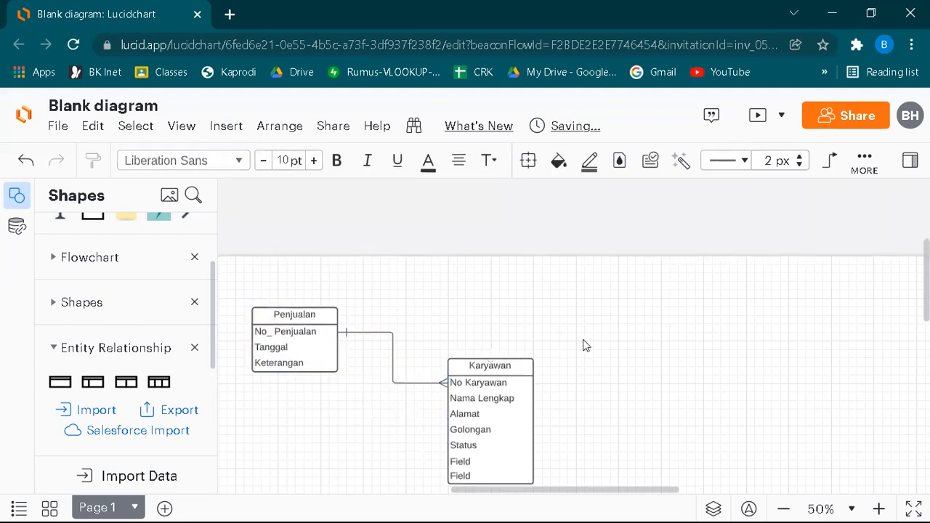
pyautogui.scroll(5, 640, 327)
pyautogui.scroll(-10, 643, 332)
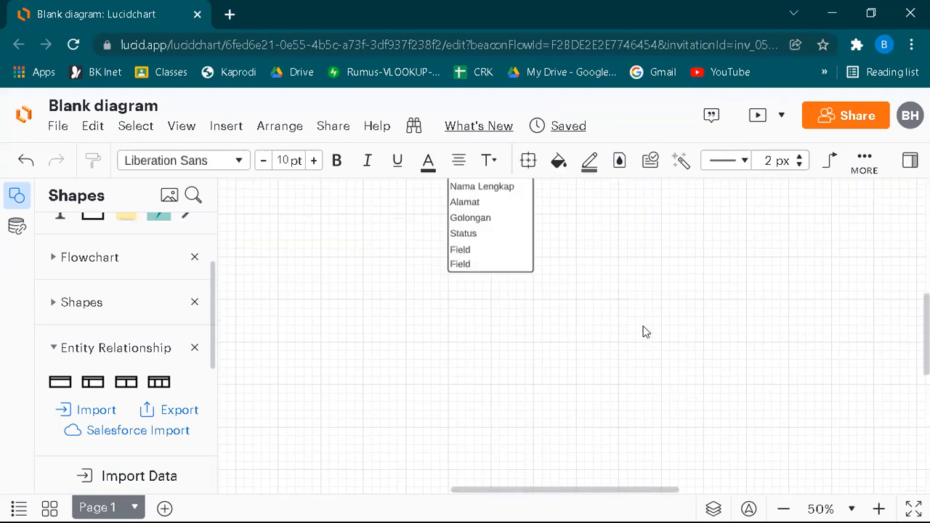
pyautogui.scroll(5, 645, 332)
pyautogui.scroll(-3, 647, 332)
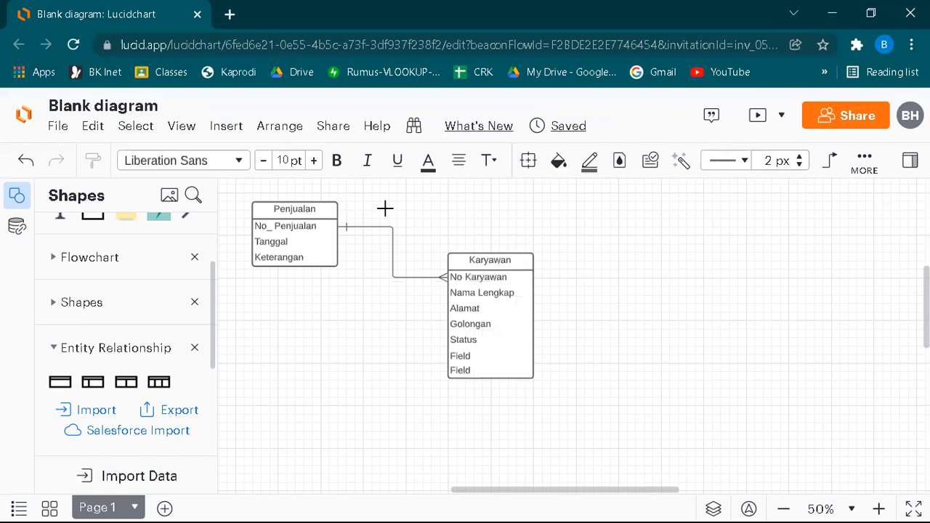
# Step: Open the diagram's JPEG export preview and cancel it without downloading
pyautogui.click(57, 125)
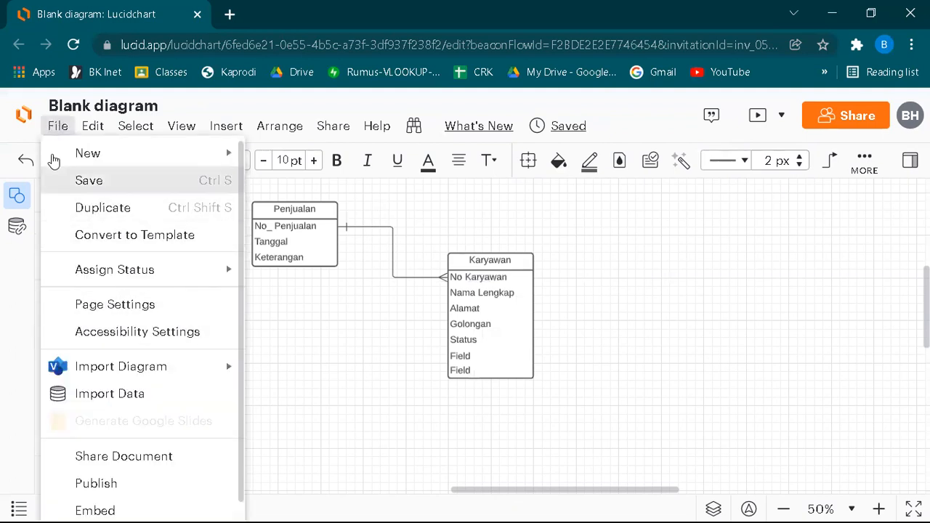
pyautogui.click(55, 131)
pyautogui.click(57, 128)
pyautogui.scroll(-3, 119, 368)
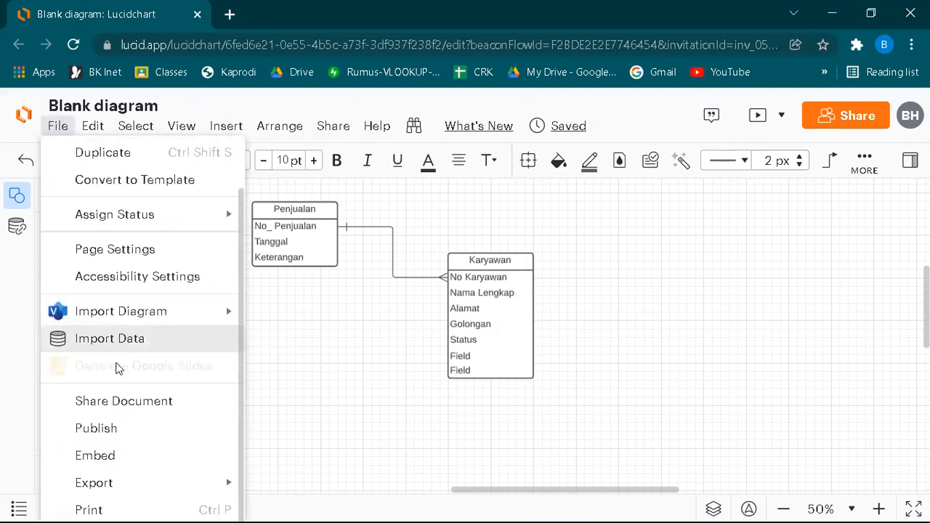
pyautogui.moveTo(141, 465)
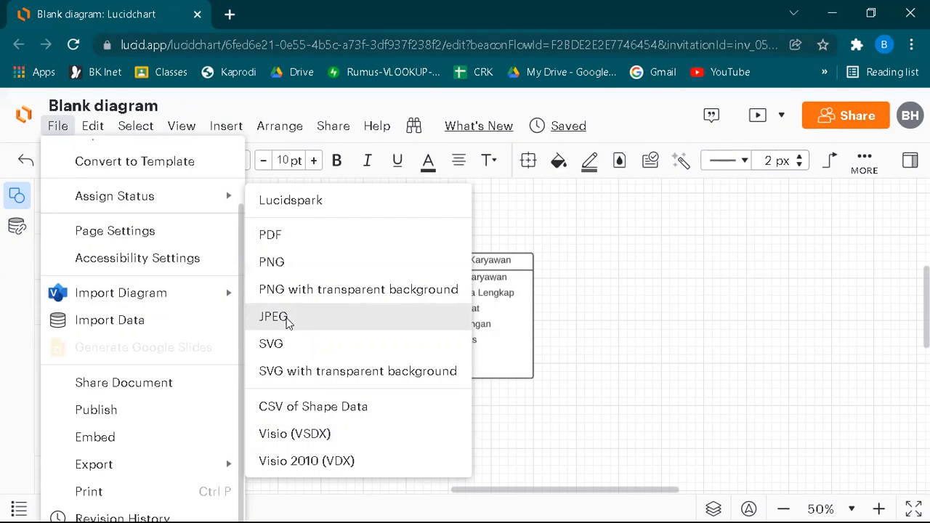
pyautogui.click(276, 318)
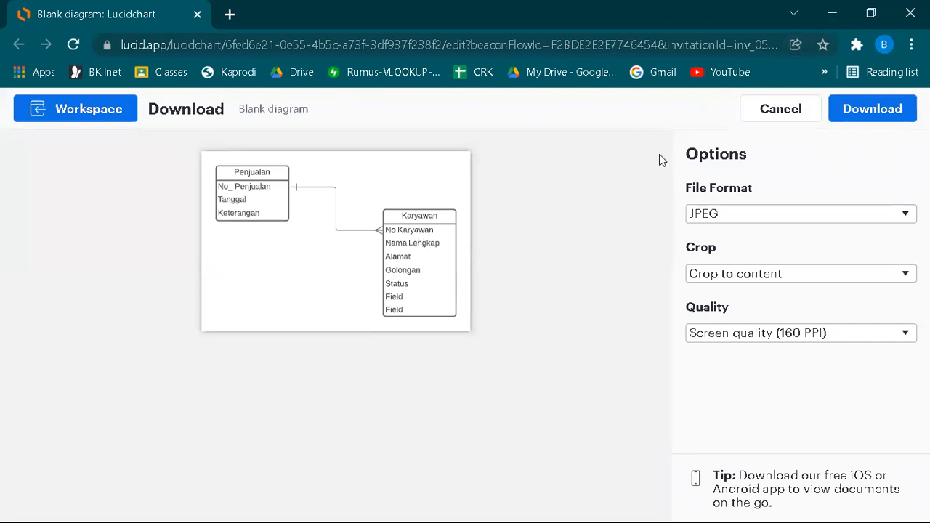
pyautogui.click(767, 112)
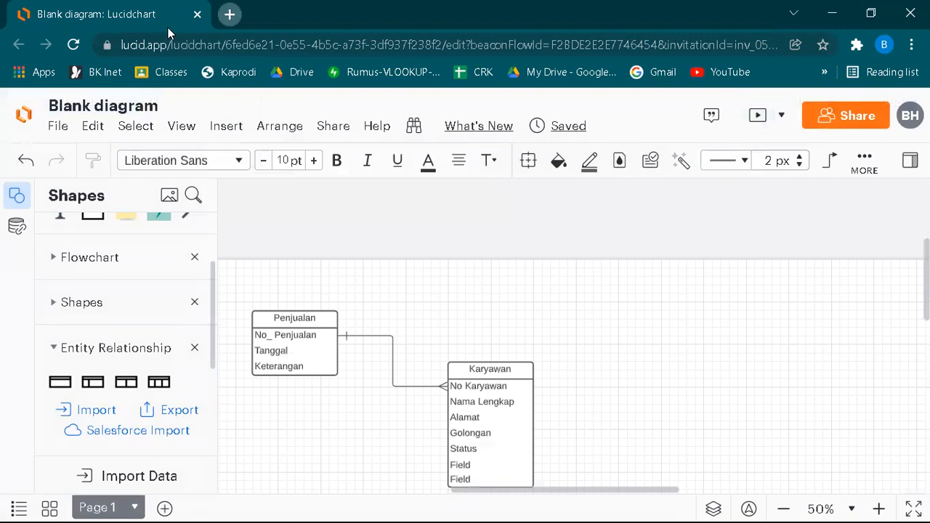
# Step: Switch to a new browser tab and open the Google Classroom Classes page in a separate tab
pyautogui.hotkey('ctrl', 't')
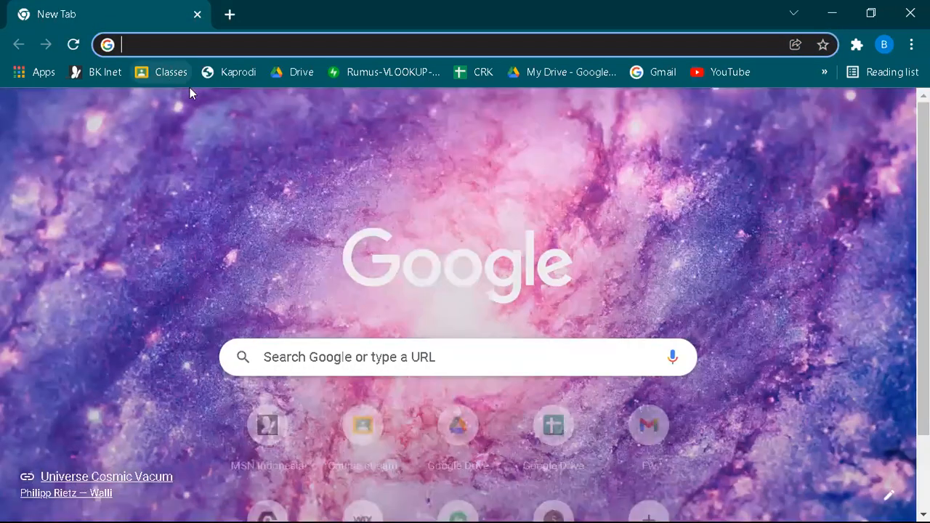
pyautogui.rightClick(167, 76)
pyautogui.click(201, 92)
pyautogui.click(236, 20)
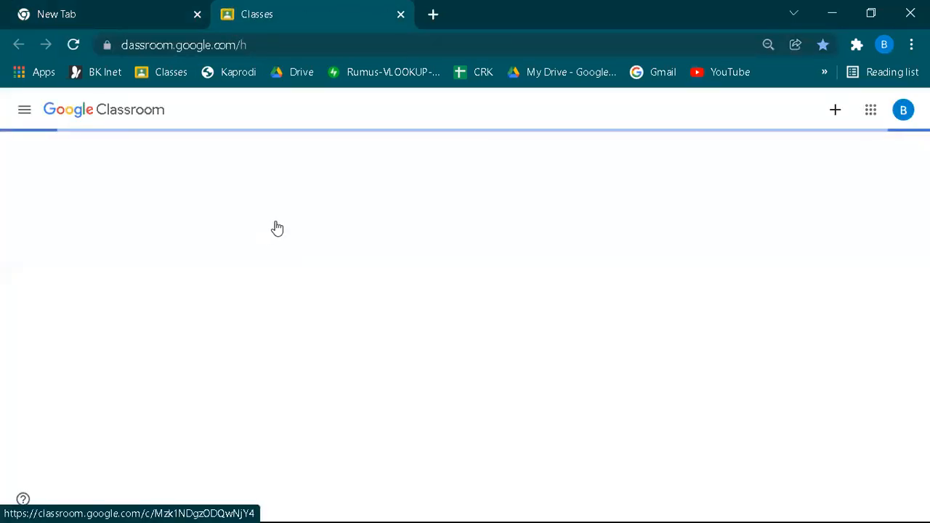
# Step: Load wix.com in the blank tab, positioned after the Classes tab, and open the Wix dashboard's list of sites
pyautogui.click(177, 29)
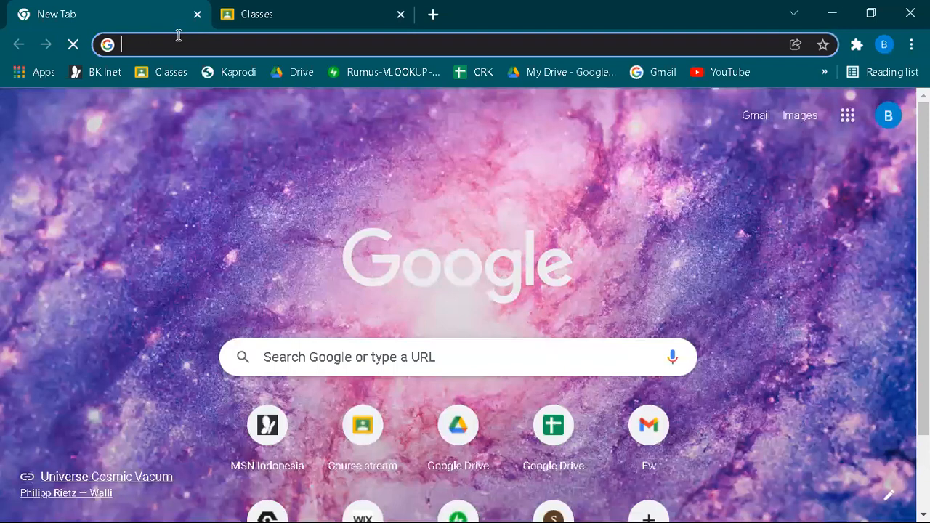
pyautogui.write('wix.')
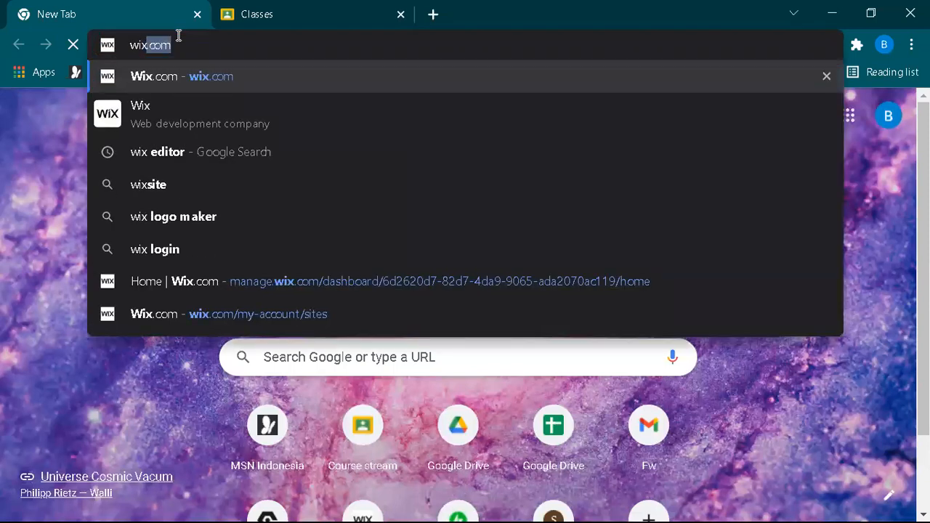
pyautogui.write('com')
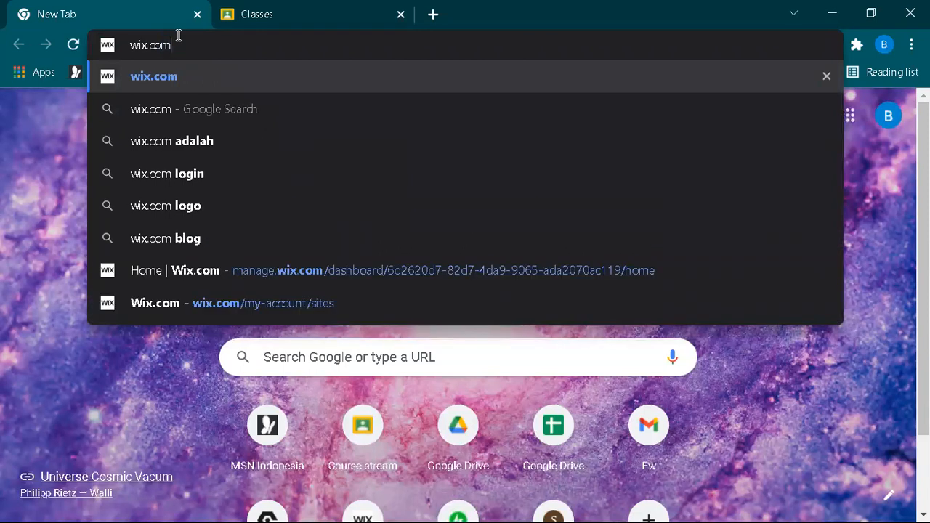
pyautogui.press('Return')
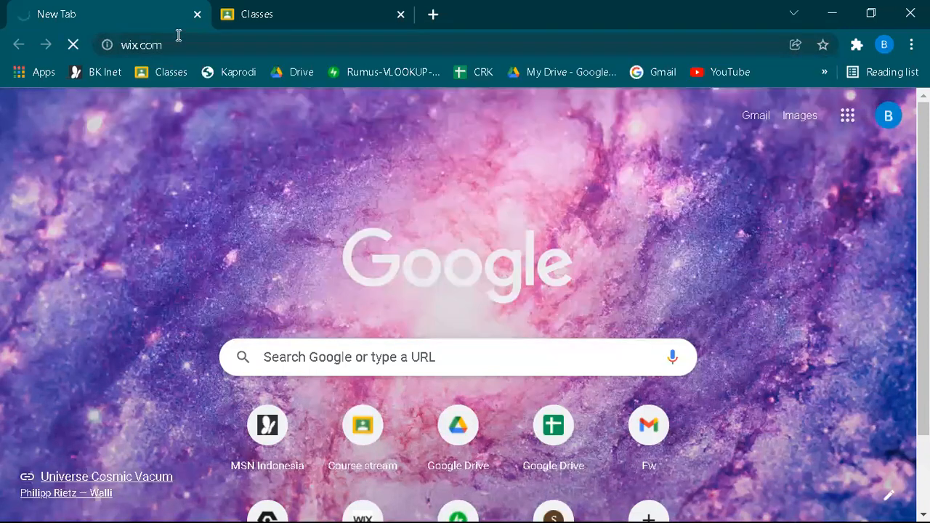
pyautogui.moveTo(175, 33); pyautogui.dragTo(378, 21)
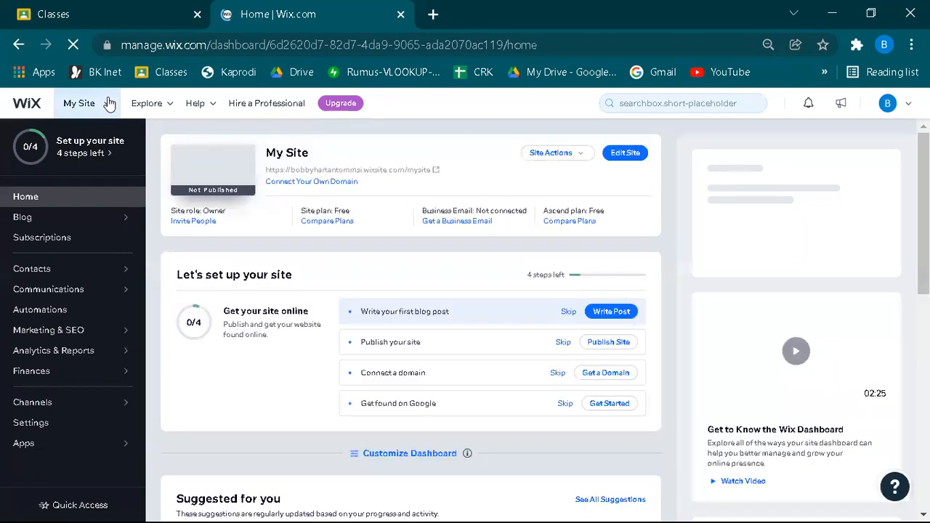
pyautogui.click(109, 103)
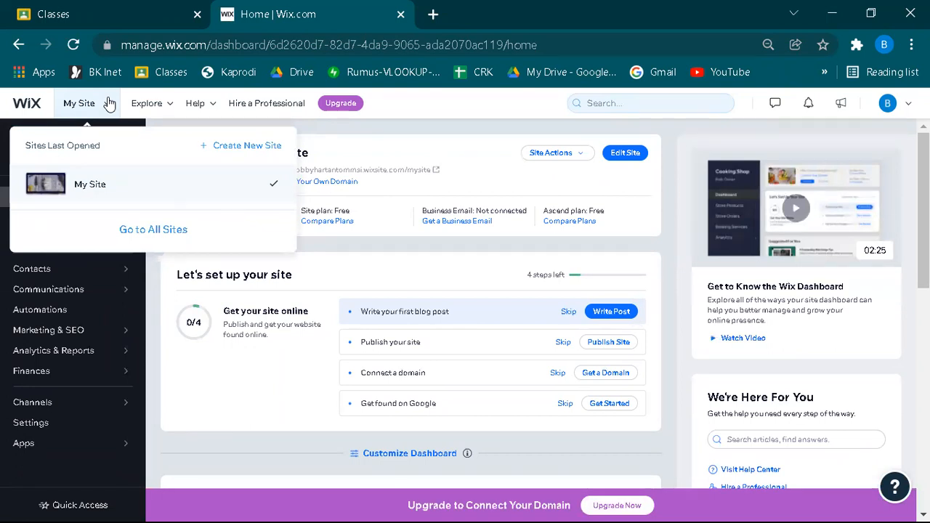
# Step: Start creating a new Wix site and search the website types for food
pyautogui.click(249, 149)
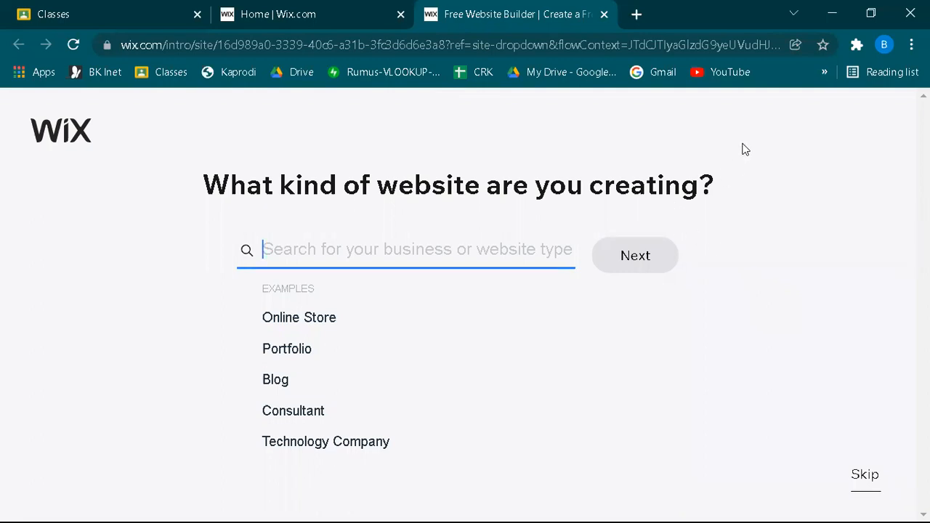
pyautogui.write('food')
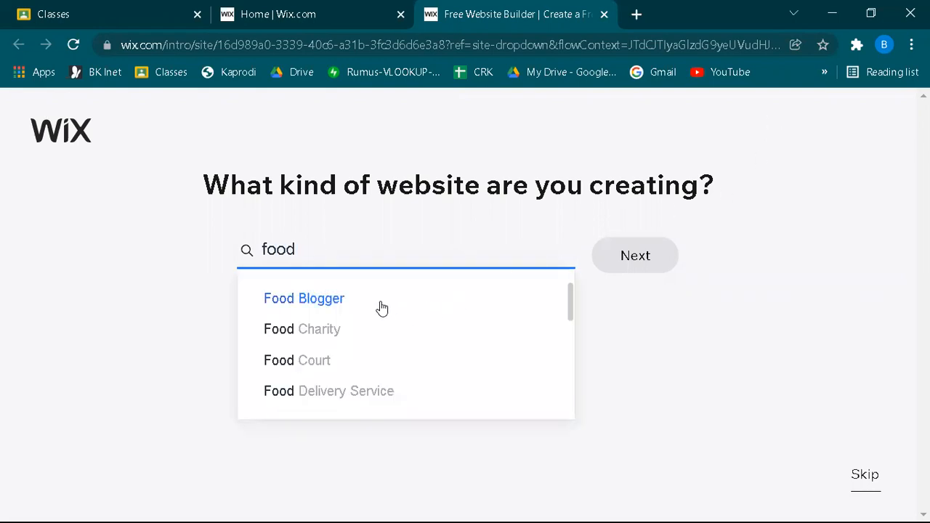
# Step: Look through the suggested food-related website types
pyautogui.scroll(-2, 375, 333)
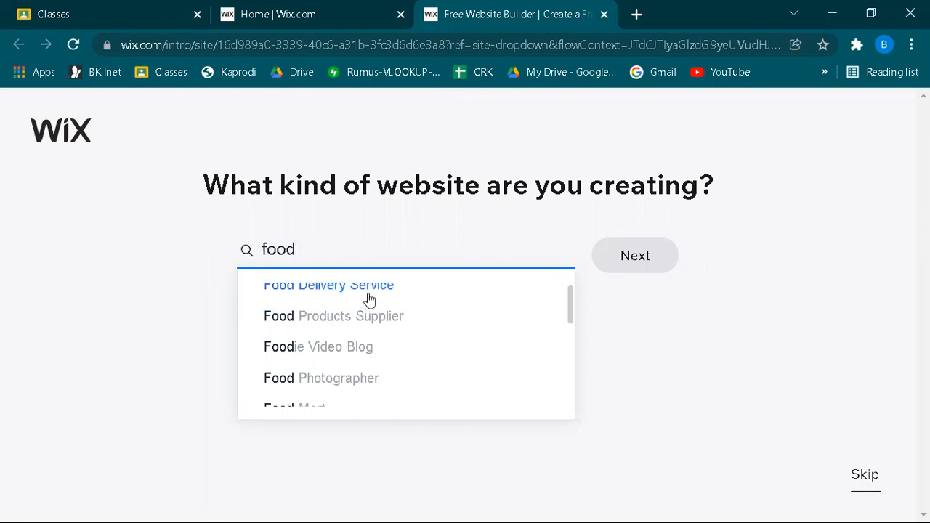
pyautogui.scroll(2, 366, 305)
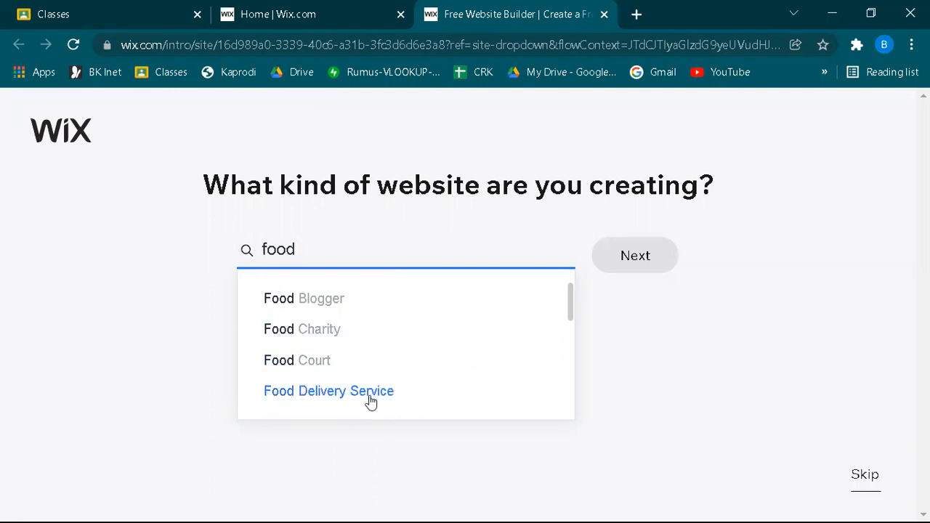
pyautogui.scroll(-4, 369, 400)
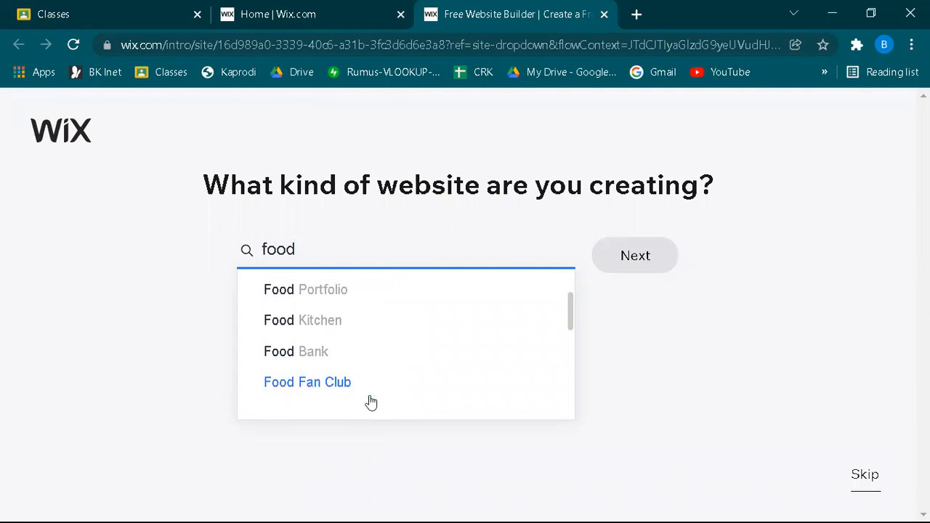
pyautogui.scroll(2, 347, 383)
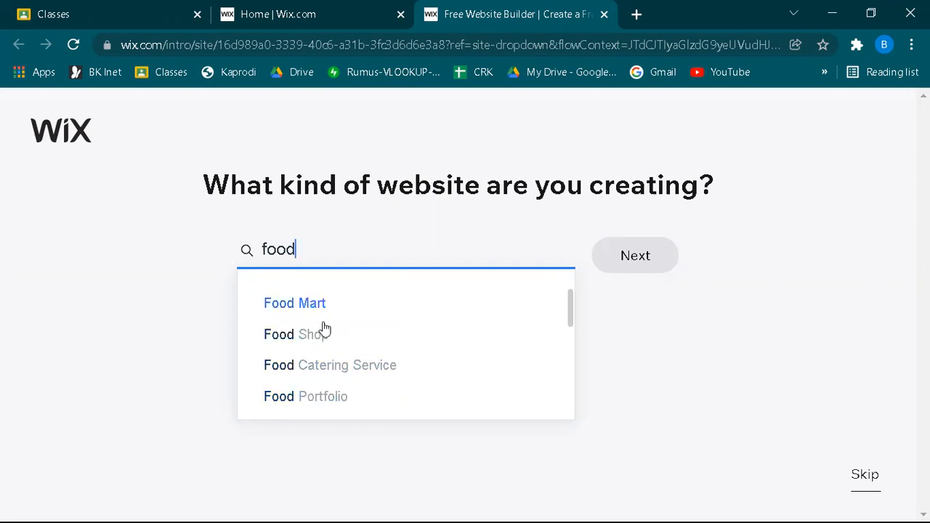
pyautogui.scroll(-2, 338, 341)
pyautogui.scroll(2, 348, 367)
pyautogui.scroll(-3, 356, 384)
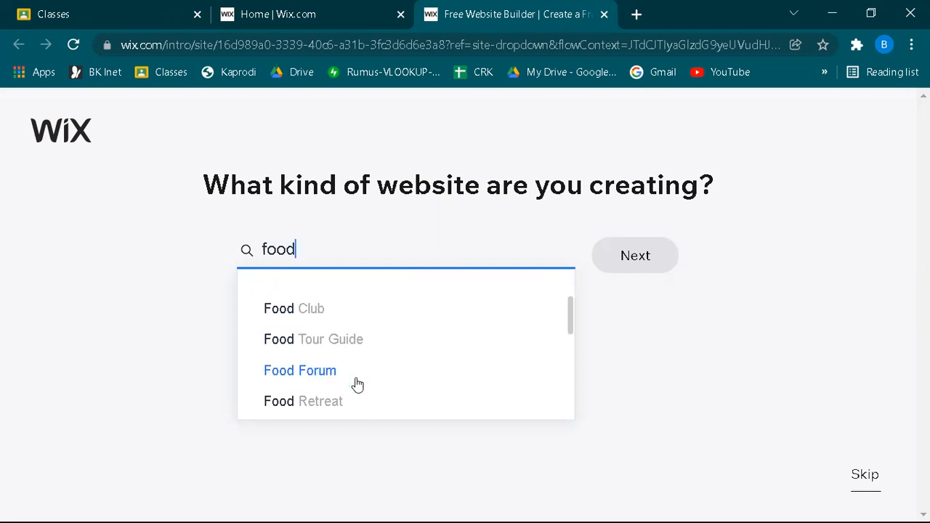
pyautogui.scroll(-2, 356, 384)
pyautogui.scroll(-3, 370, 380)
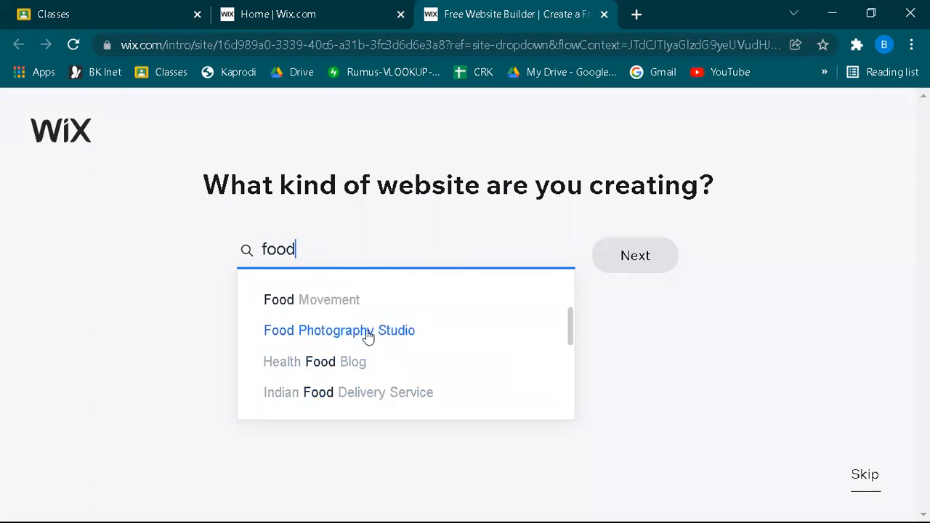
pyautogui.scroll(-3, 366, 338)
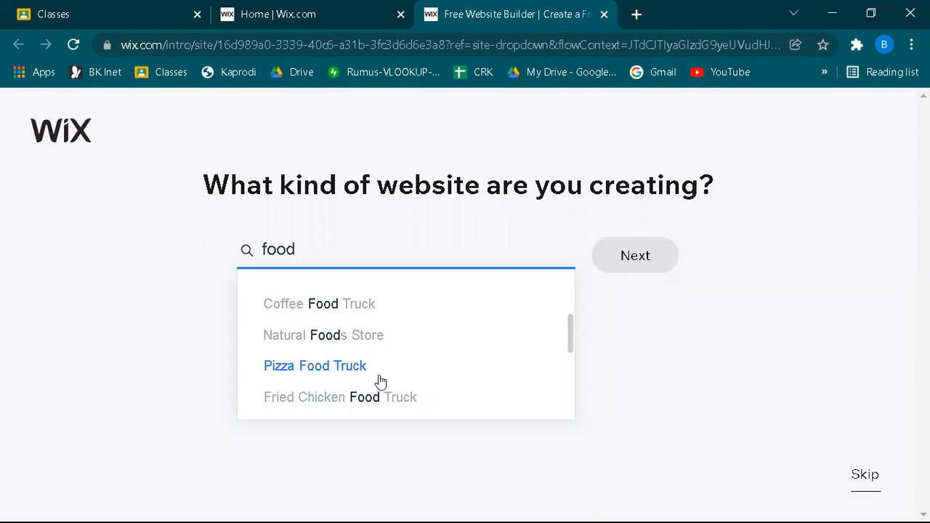
pyautogui.scroll(-3, 380, 382)
pyautogui.scroll(-3, 390, 386)
pyautogui.scroll(-3, 392, 383)
pyautogui.scroll(-9, 405, 379)
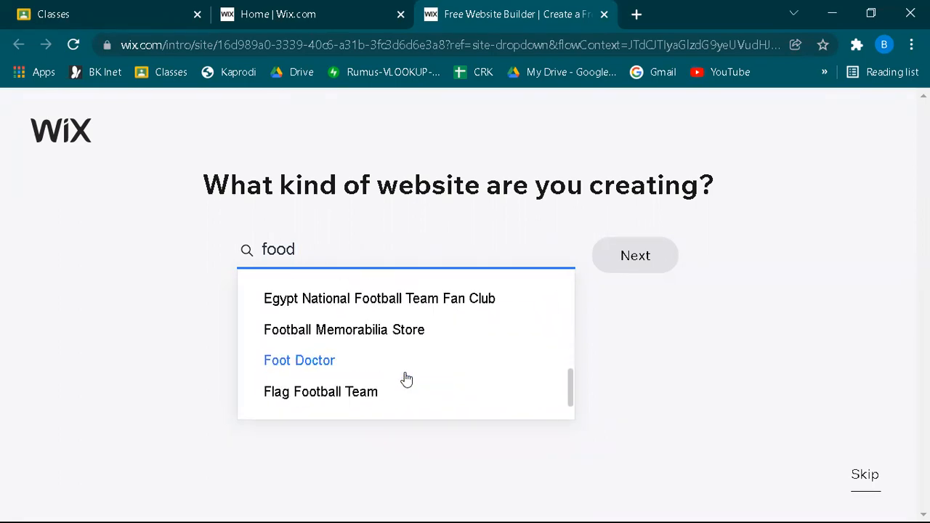
pyautogui.scroll(15, 407, 379)
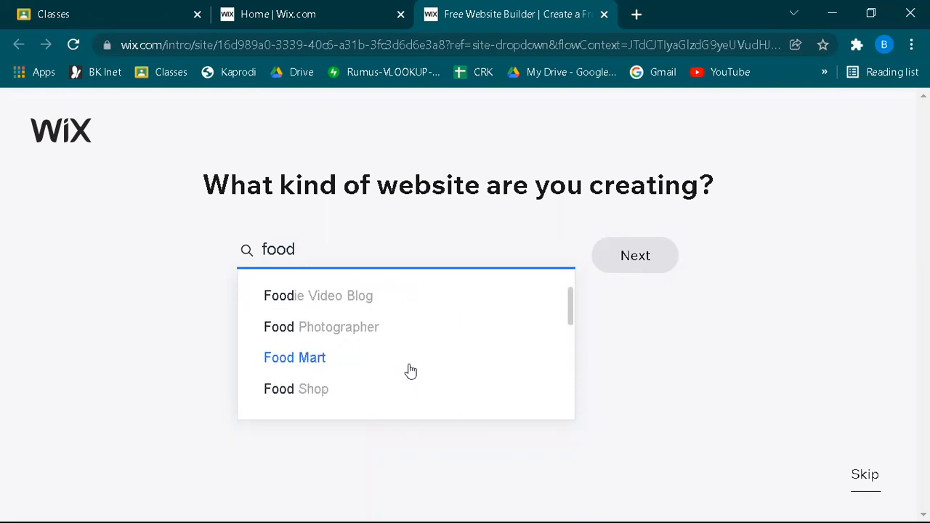
# Step: Replace the website type search term with hijab
pyautogui.moveTo(277, 241); pyautogui.dragTo(258, 236)
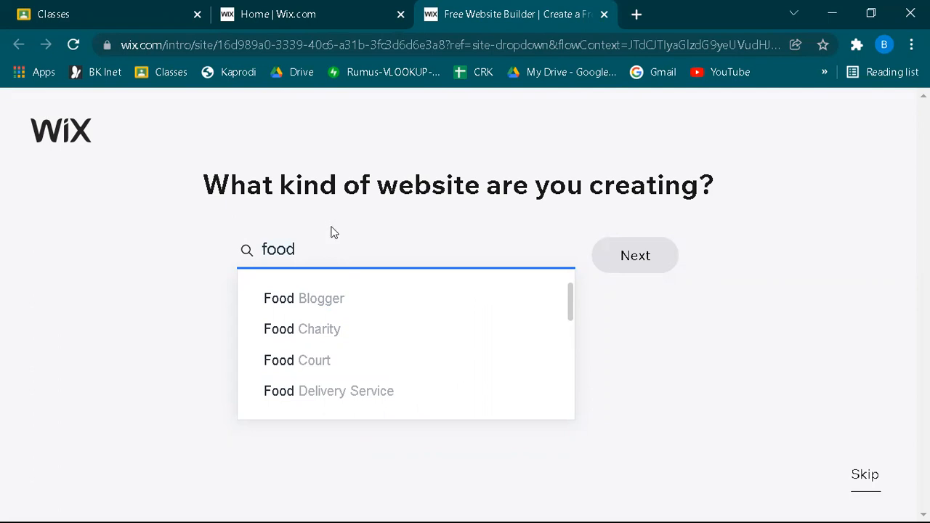
pyautogui.press('BackSpace')
pyautogui.press('BackSpace')
pyautogui.press('BackSpace')
pyautogui.press('BackSpace')
pyautogui.write('hijab')
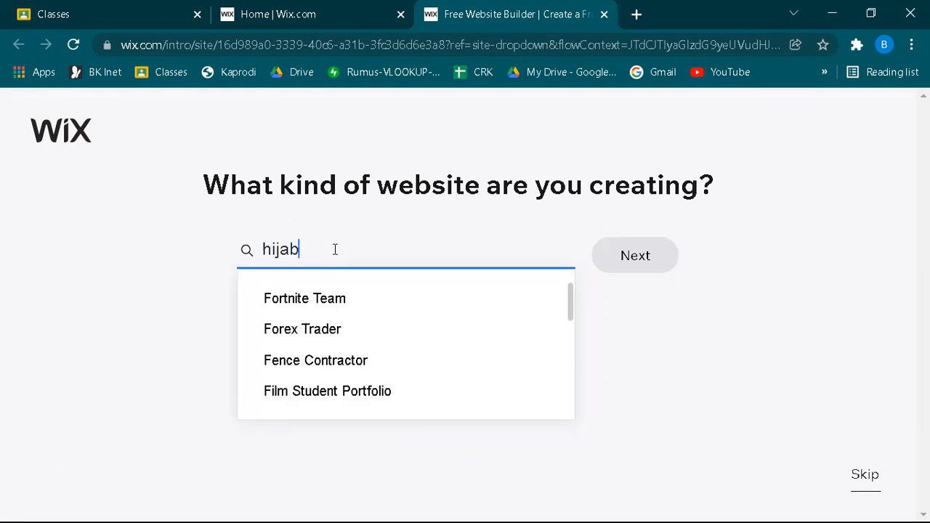
# Step: Search the website types for cloth instead and look through the clothing-related suggestions
pyautogui.press('BackSpace')
pyautogui.press('BackSpace')
pyautogui.press('BackSpace')
pyautogui.press('BackSpace')
pyautogui.press('BackSpace')
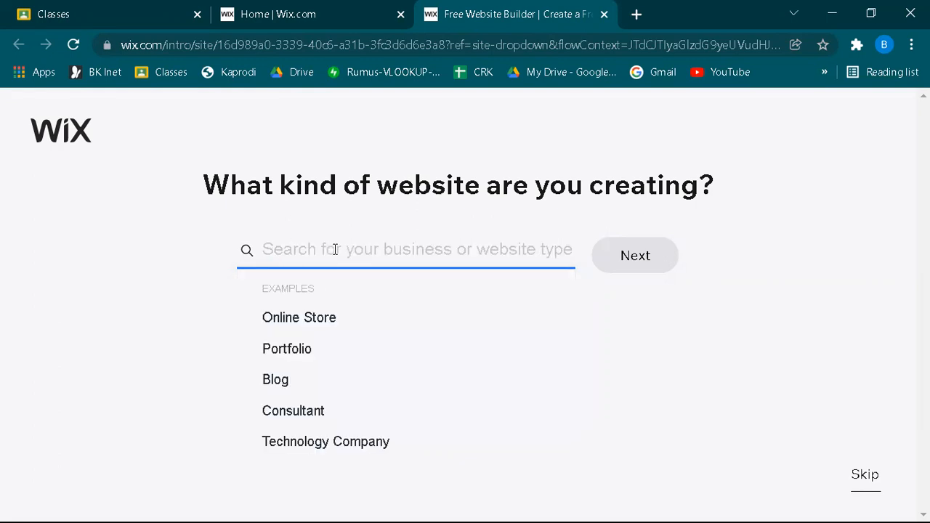
pyautogui.write('cloth')
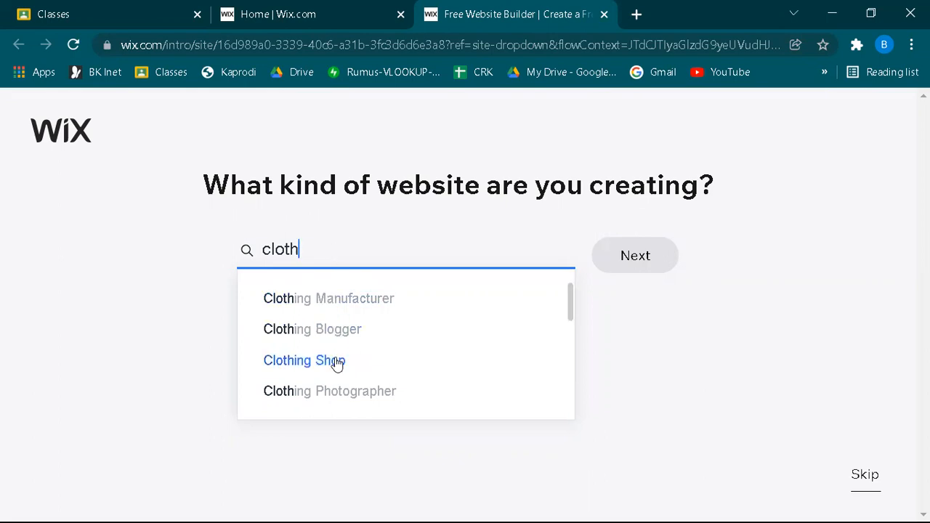
pyautogui.scroll(-2, 368, 359)
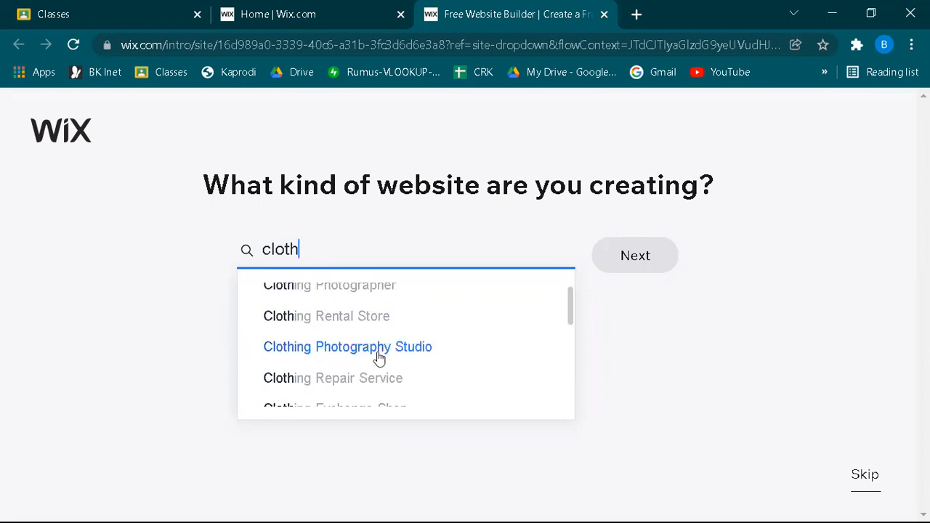
pyautogui.scroll(-2, 382, 367)
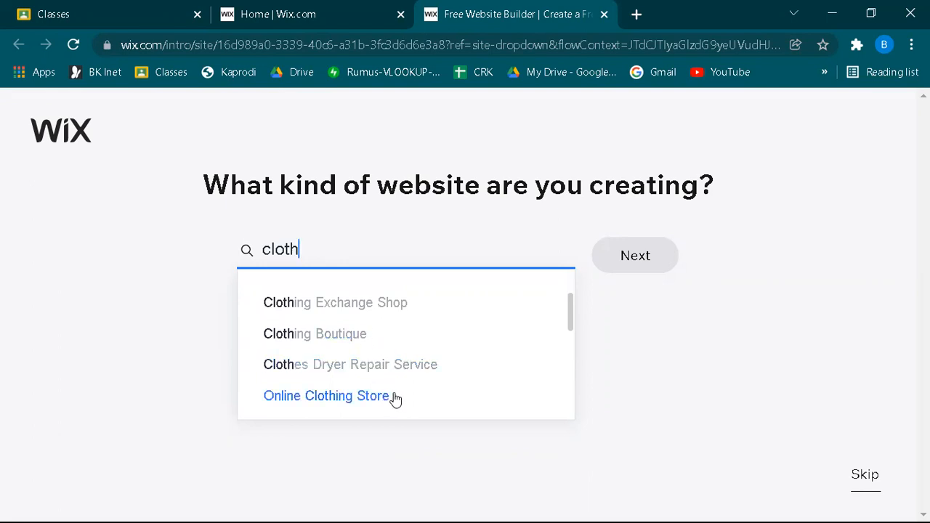
pyautogui.scroll(-2, 394, 399)
pyautogui.scroll(-5, 409, 370)
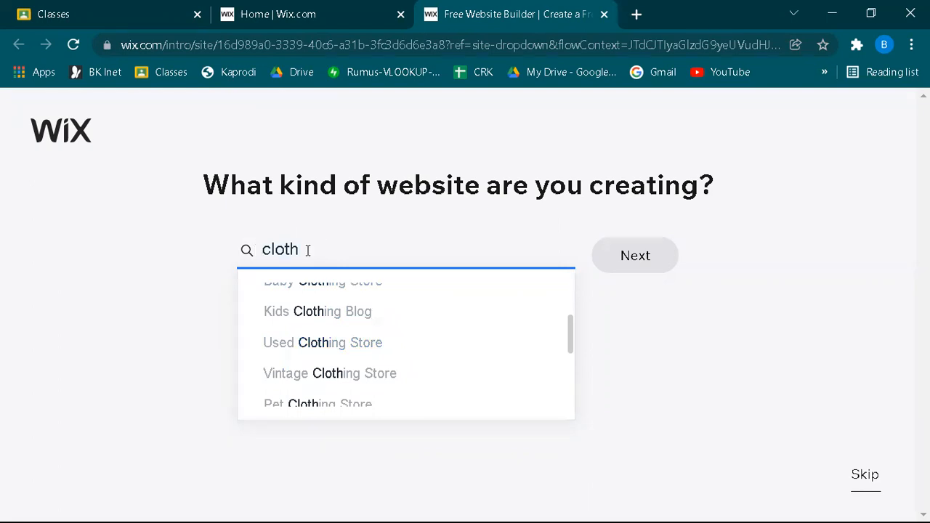
# Step: Change the website type search to merchandi and look through the related suggestions
pyautogui.click(348, 255)
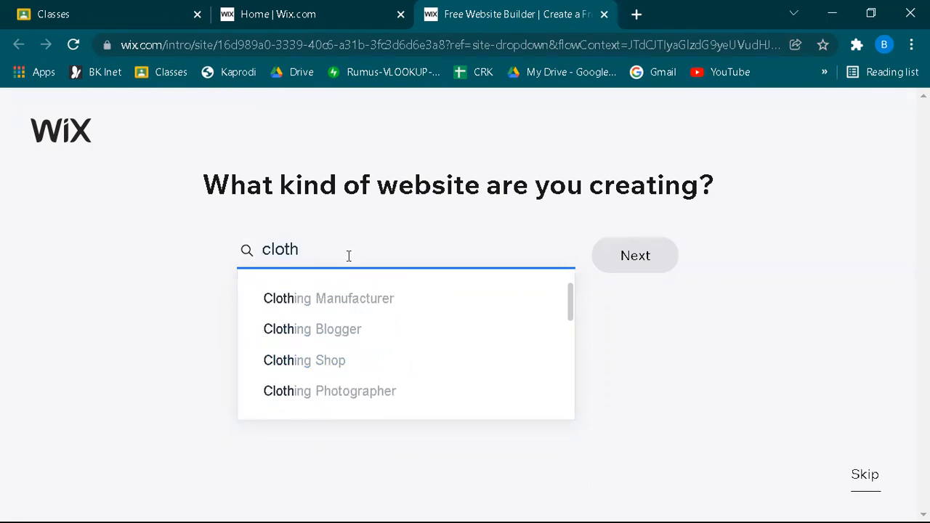
pyautogui.press('BackSpace')
pyautogui.press('BackSpace')
pyautogui.press('BackSpace')
pyautogui.press('BackSpace')
pyautogui.press('BackSpace')
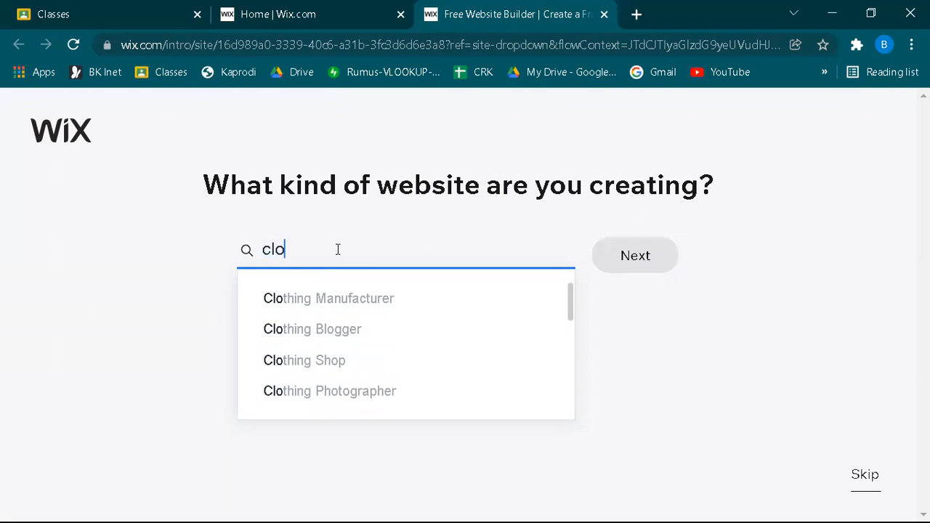
pyautogui.write('mercha')
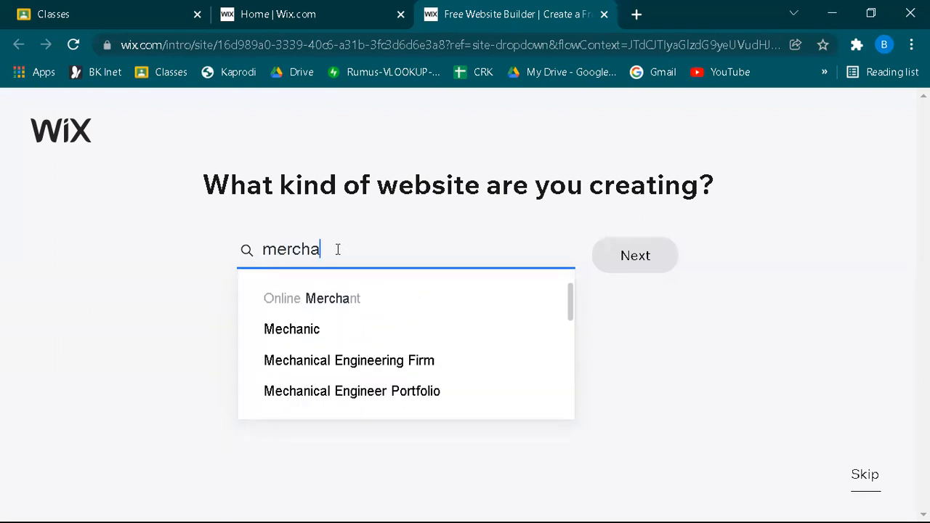
pyautogui.write('ndis')
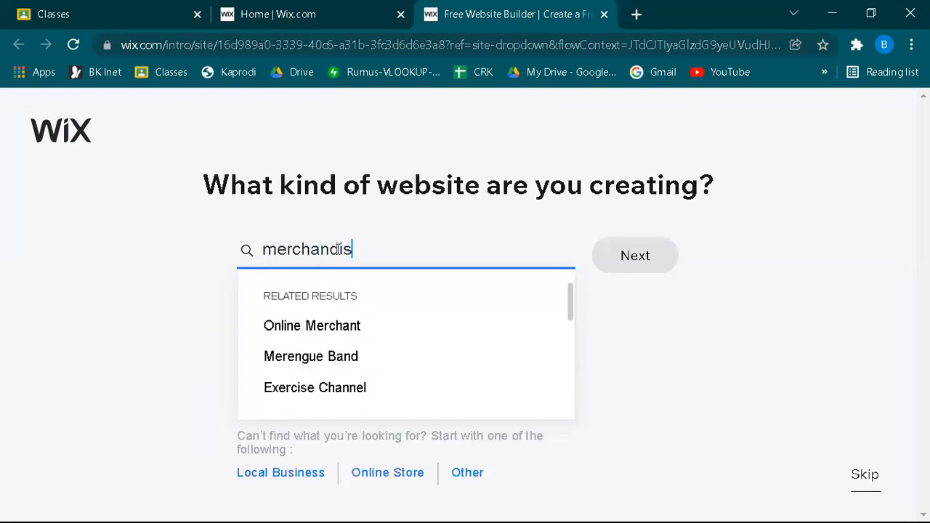
pyautogui.press('BackSpace')
pyautogui.scroll(-6, 388, 342)
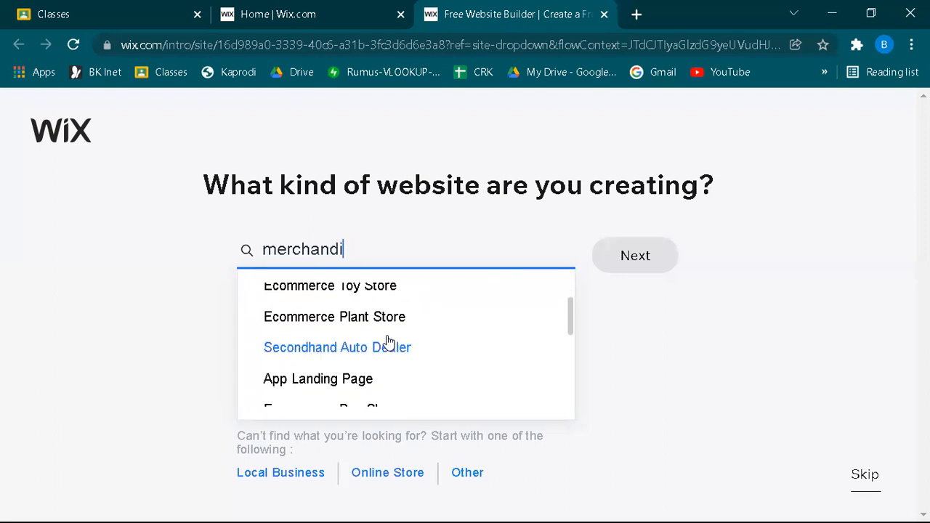
pyautogui.scroll(-6, 446, 338)
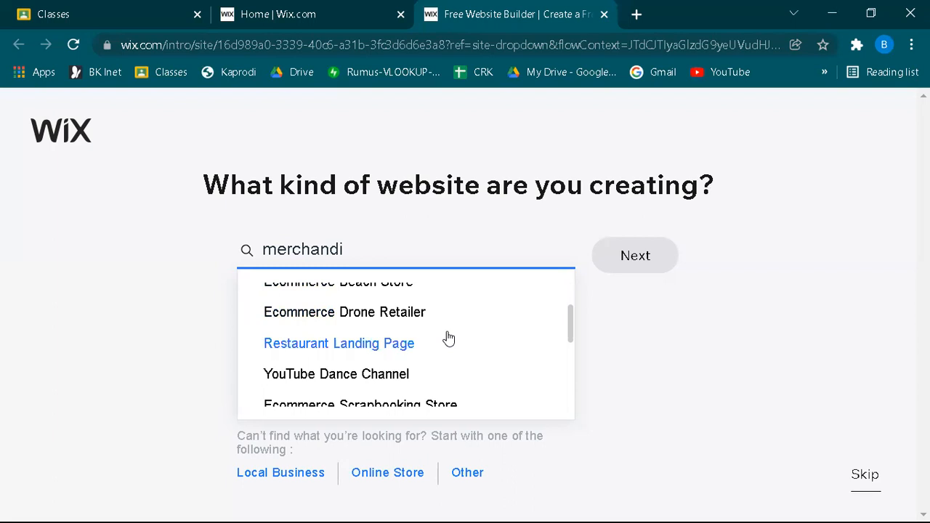
pyautogui.scroll(-10, 422, 331)
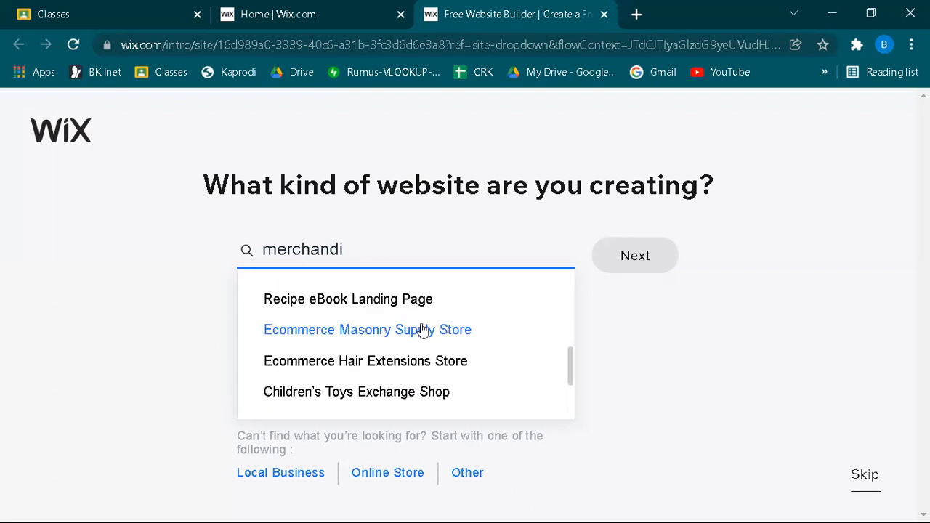
# Step: Clear the merchandi term from the website type search
pyautogui.click(283, 242)
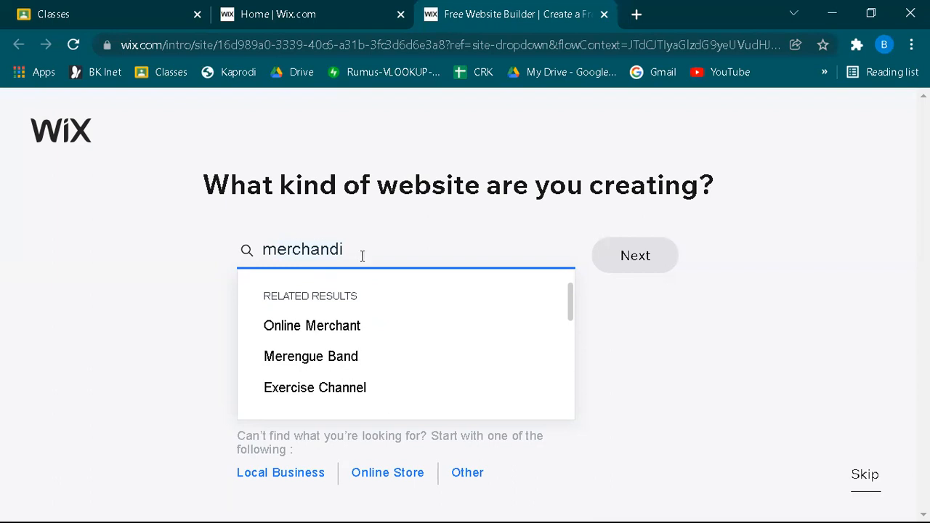
pyautogui.press('BackSpace')
pyautogui.press('BackSpace')
pyautogui.press('BackSpace')
pyautogui.press('BackSpace')
pyautogui.press('BackSpace')
pyautogui.press('BackSpace')
pyautogui.press('BackSpace')
pyautogui.press('BackSpace')
pyautogui.press('BackSpace')
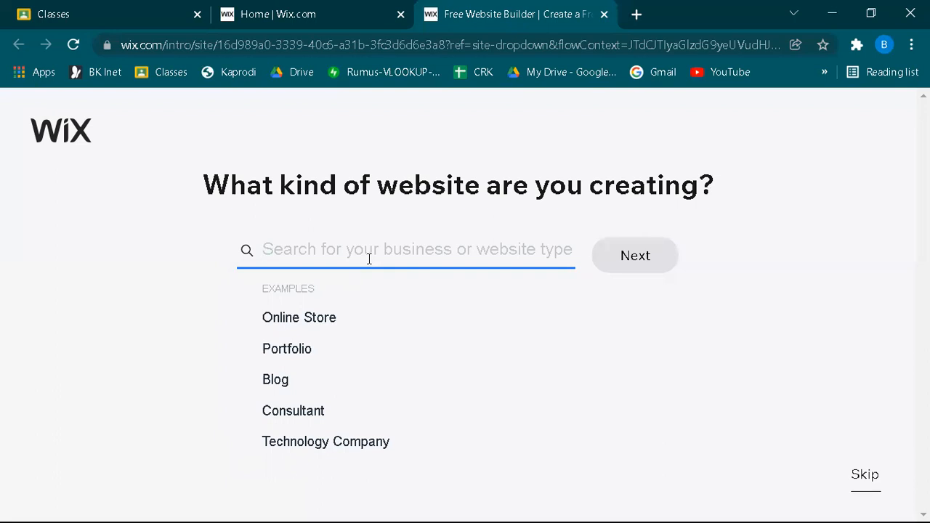
pyautogui.write('cloth')
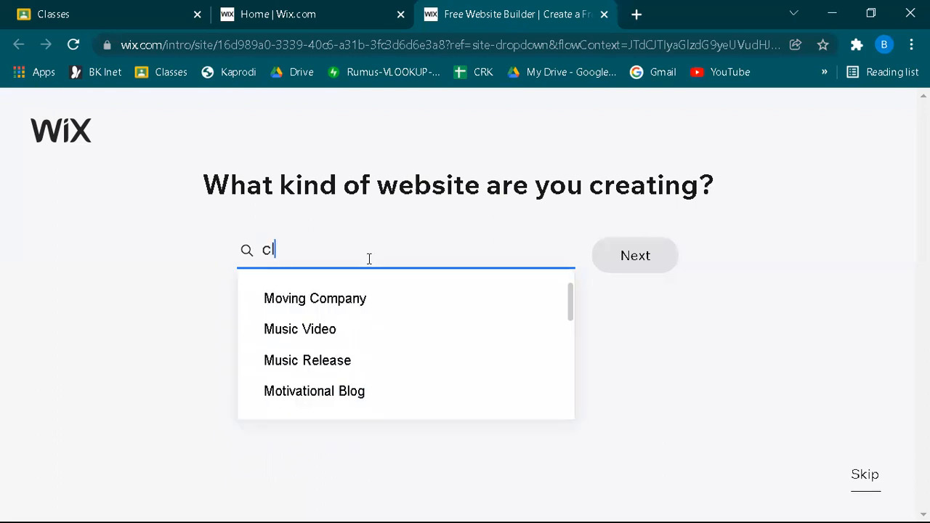
pyautogui.press('BackSpace')
pyautogui.press('BackSpace')
pyautogui.press('BackSpace')
pyautogui.press('BackSpace')
pyautogui.press('BackSpace')
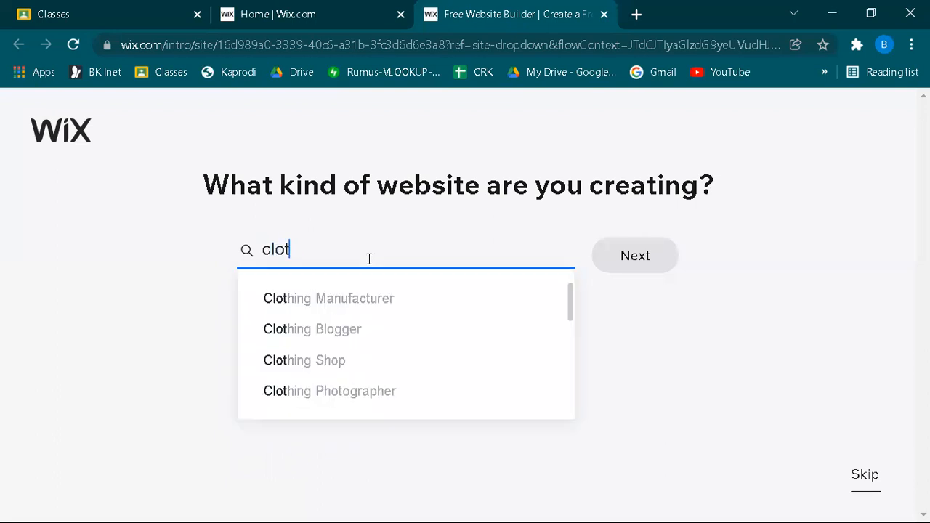
# Step: Enter food as the website type search and browse the suggestions around Food Delivery Service
pyautogui.write('food')
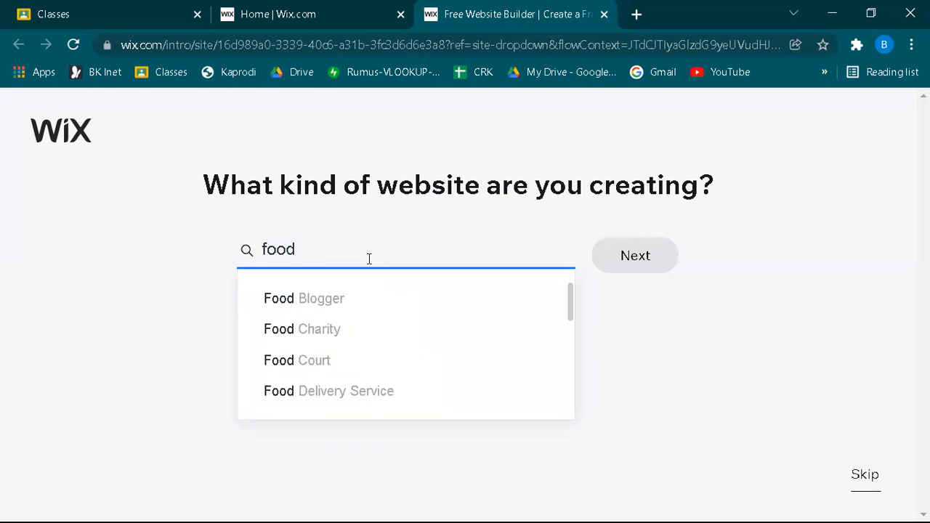
pyautogui.scroll(-2, 394, 317)
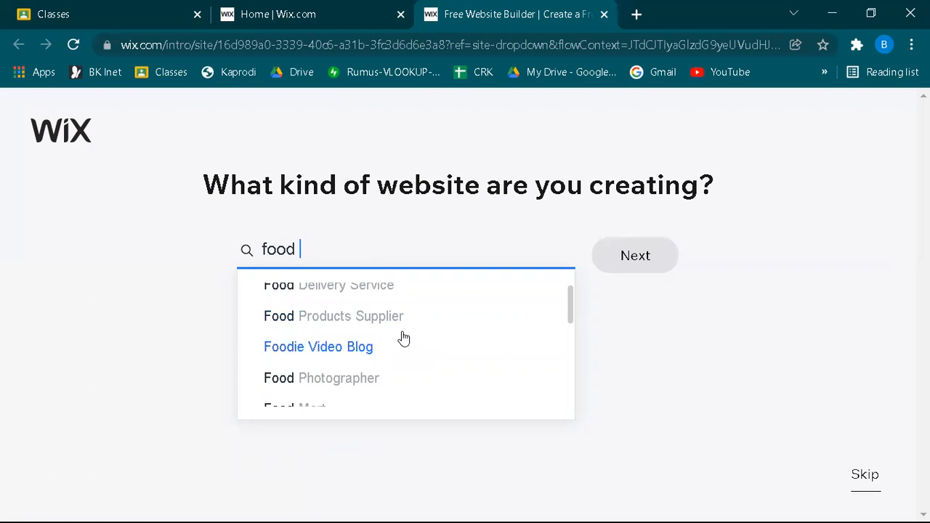
pyautogui.scroll(2, 404, 338)
pyautogui.scroll(-5, 398, 339)
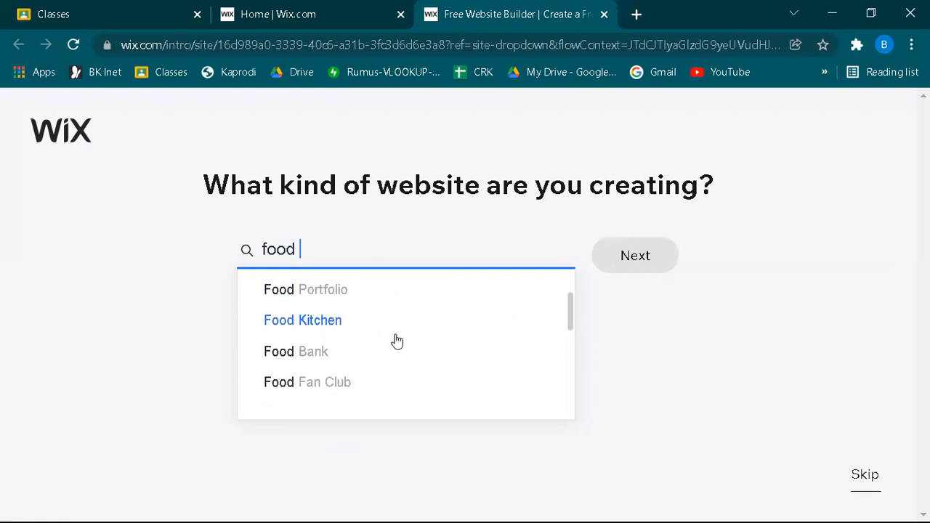
pyautogui.scroll(-10, 397, 341)
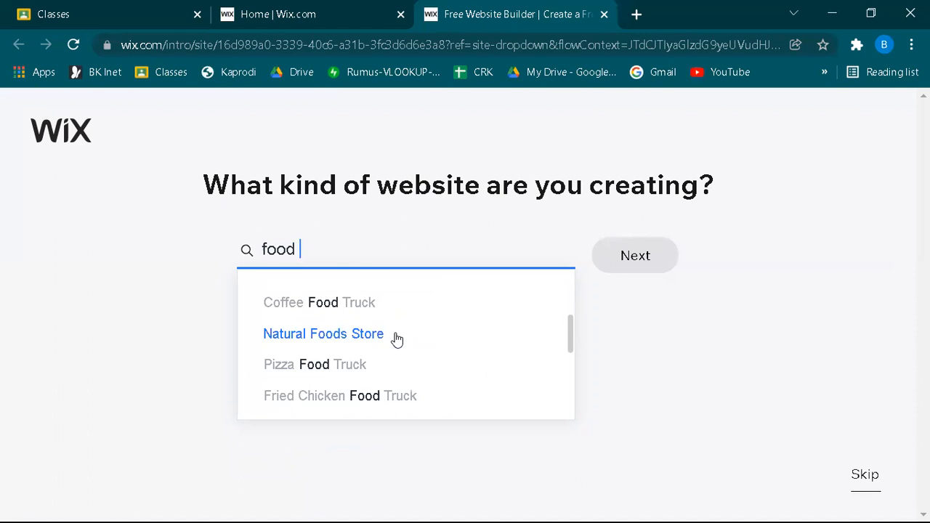
pyautogui.scroll(3, 397, 339)
pyautogui.scroll(3, 344, 326)
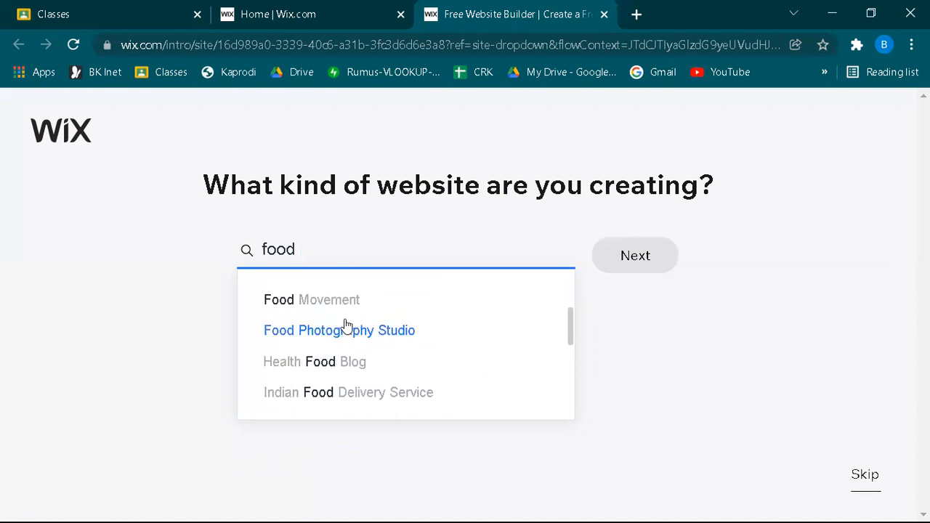
pyautogui.scroll(6, 358, 341)
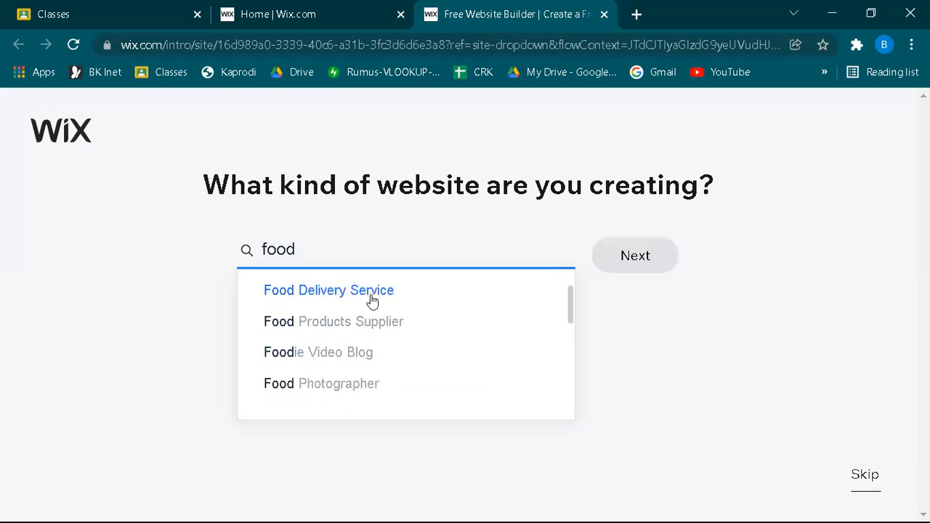
# Step: Choose Food Delivery Service as the website type and opt to create the site with the Editor from a template
pyautogui.scroll(-2, 357, 358)
pyautogui.scroll(2, 334, 352)
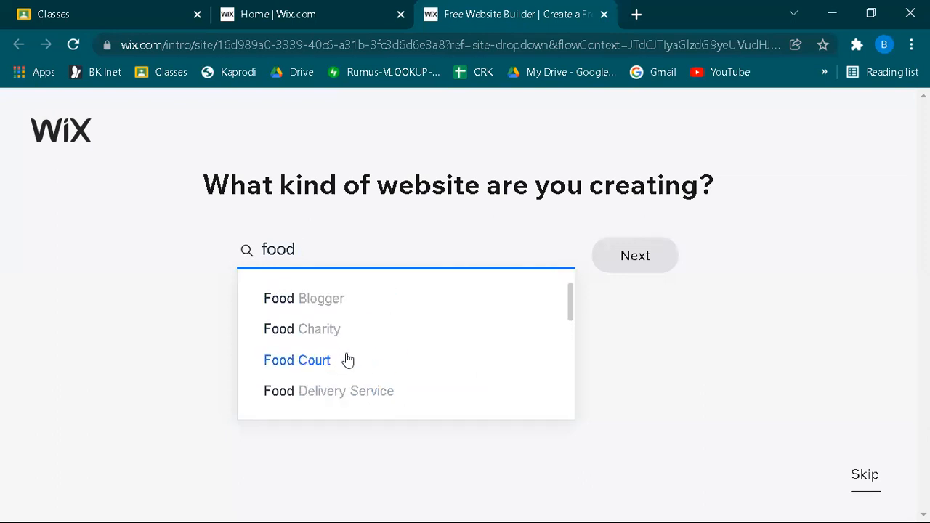
pyautogui.click(361, 392)
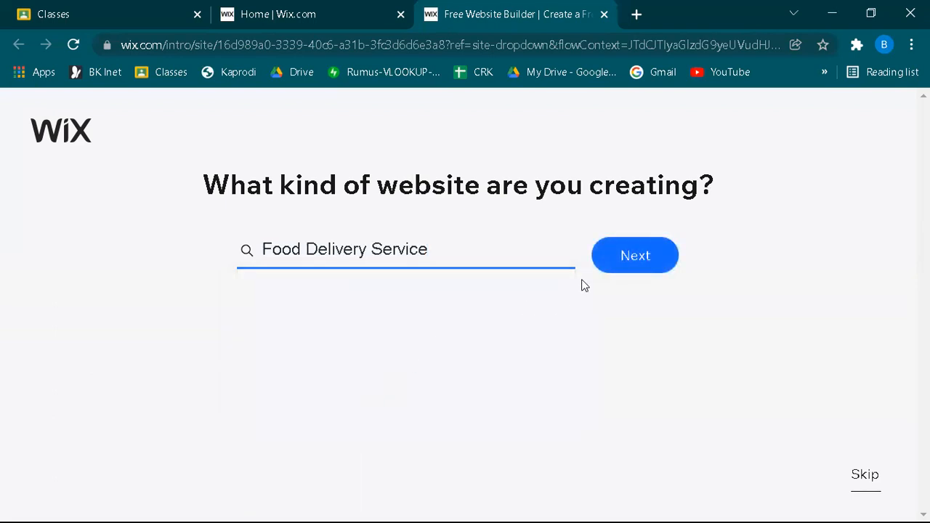
pyautogui.click(653, 255)
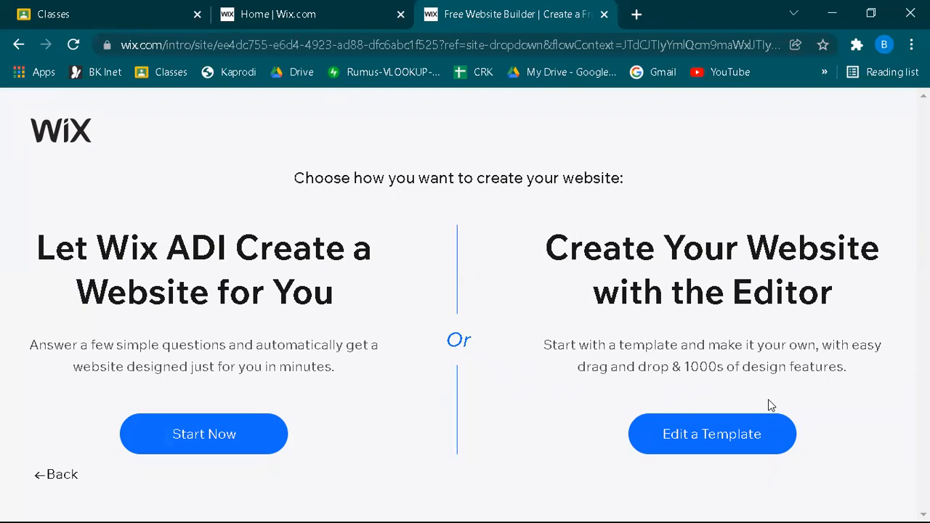
pyautogui.click(765, 443)
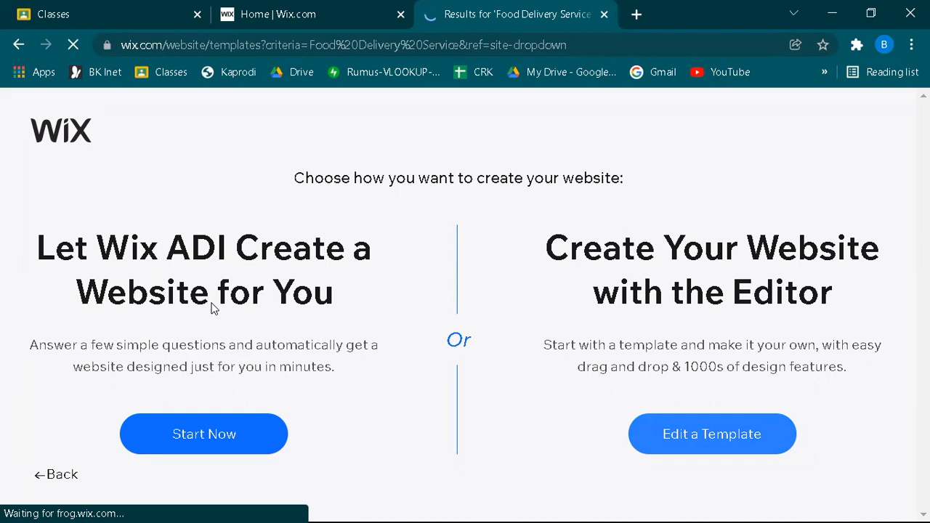
pyautogui.click(231, 282)
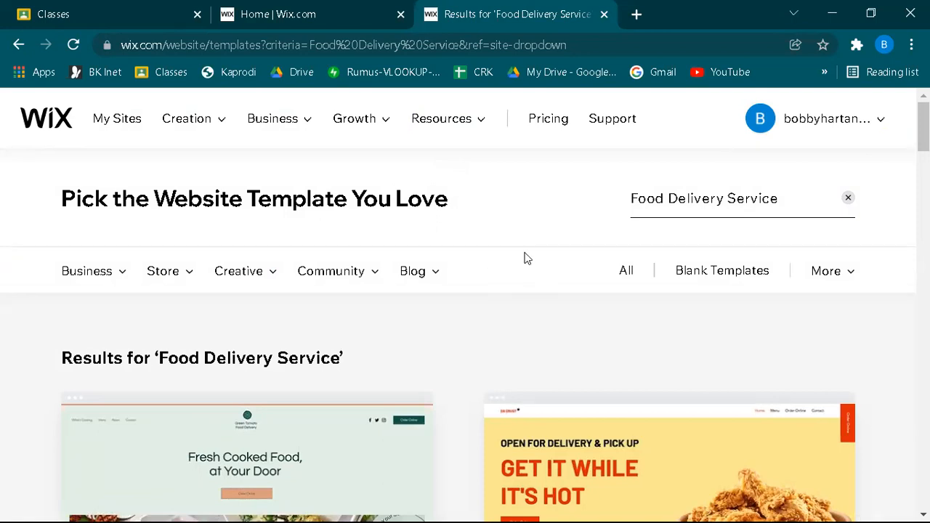
# Step: Look through the first page of template results for Food Delivery Service
pyautogui.scroll(-6, 524, 260)
pyautogui.scroll(5, 527, 257)
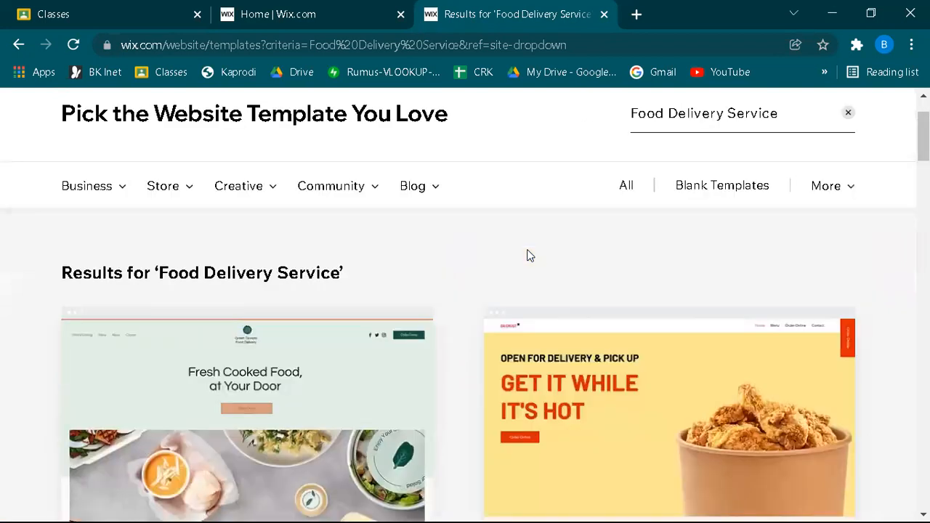
pyautogui.scroll(-10, 529, 255)
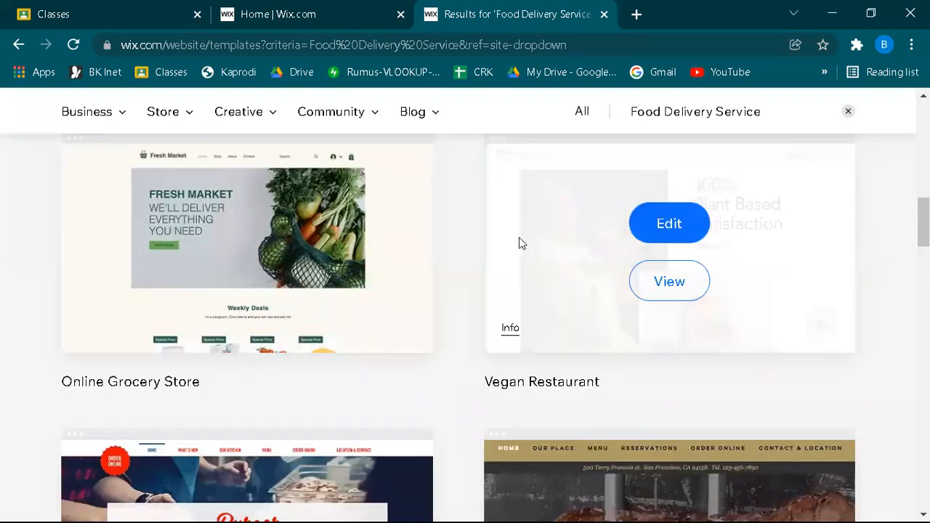
pyautogui.scroll(-3, 328, 283)
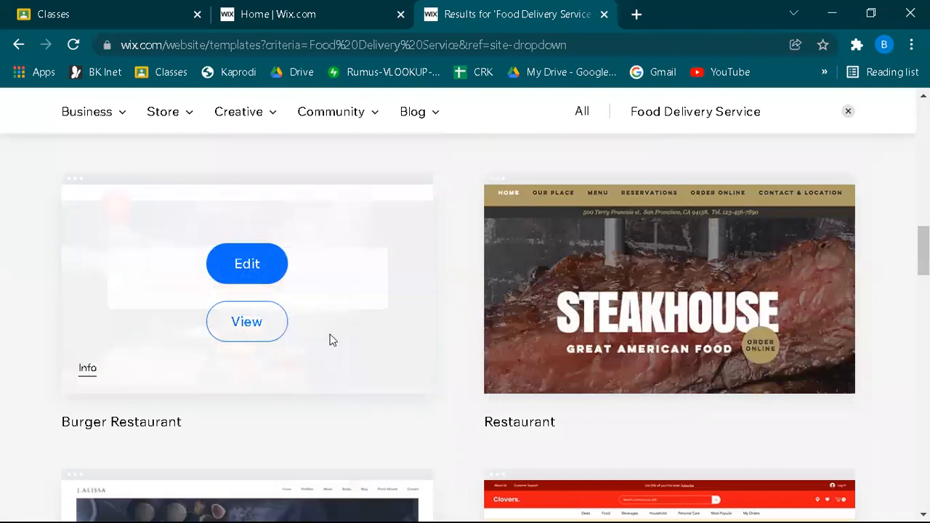
pyautogui.scroll(-3, 334, 356)
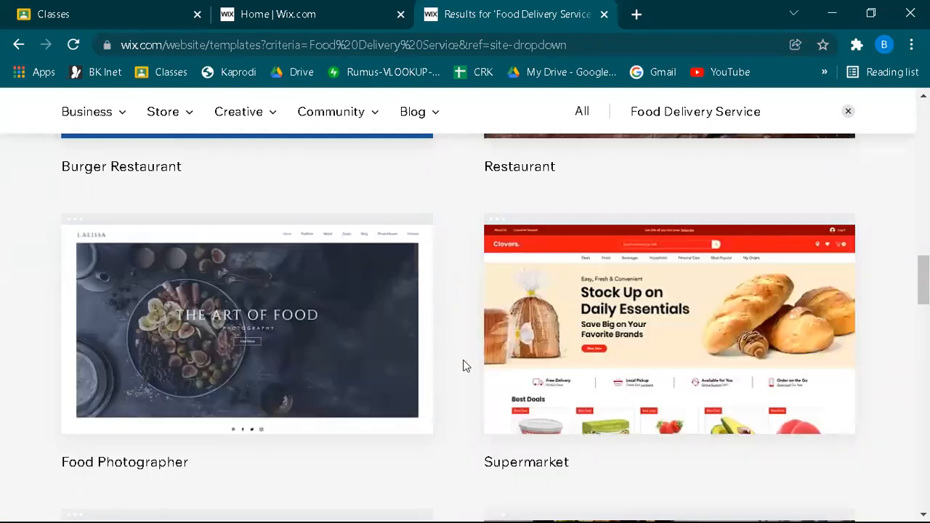
pyautogui.scroll(-2, 465, 365)
pyautogui.scroll(-4, 465, 365)
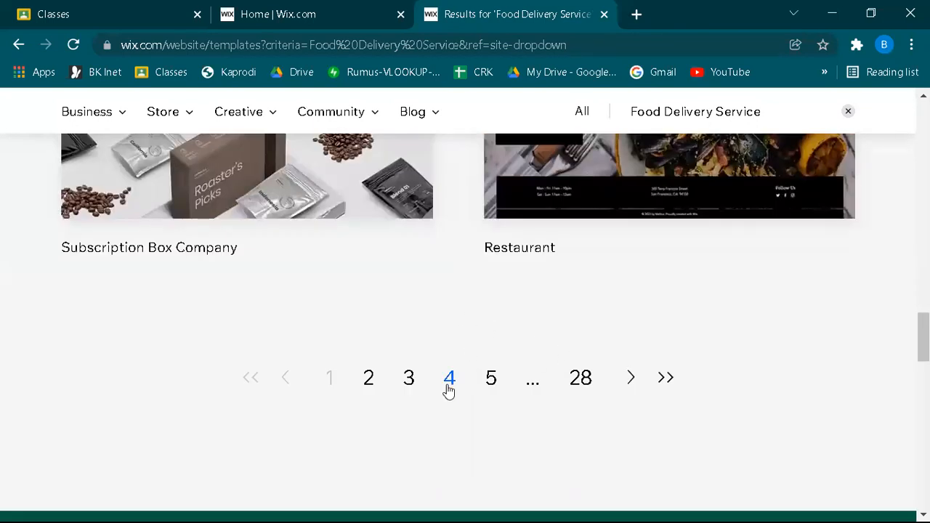
pyautogui.scroll(12, 612, 387)
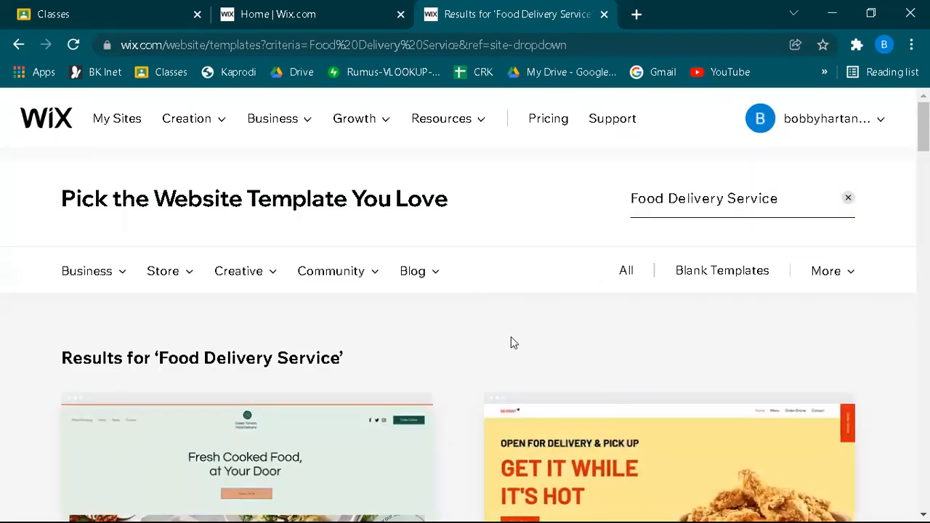
# Step: Open the Fast Food Delivery template for editing
pyautogui.scroll(-4, 511, 343)
pyautogui.scroll(2, 475, 293)
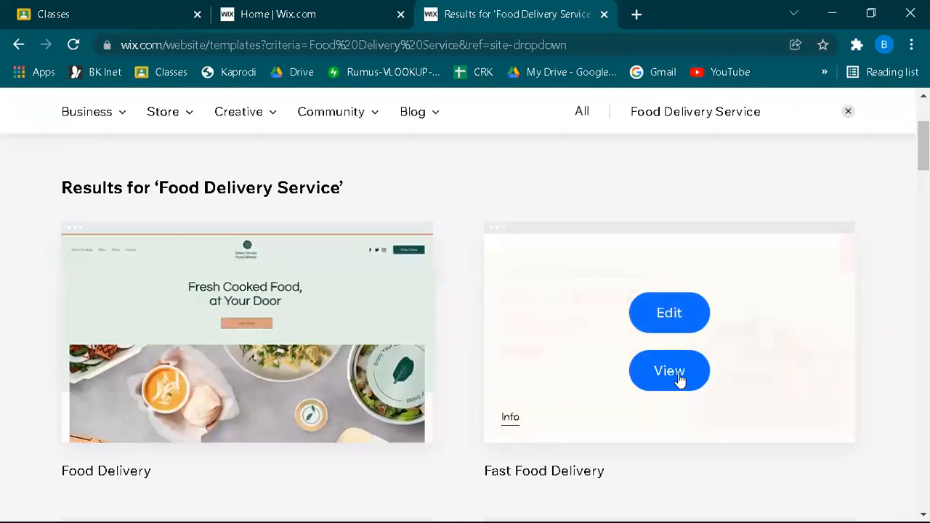
pyautogui.click(676, 330)
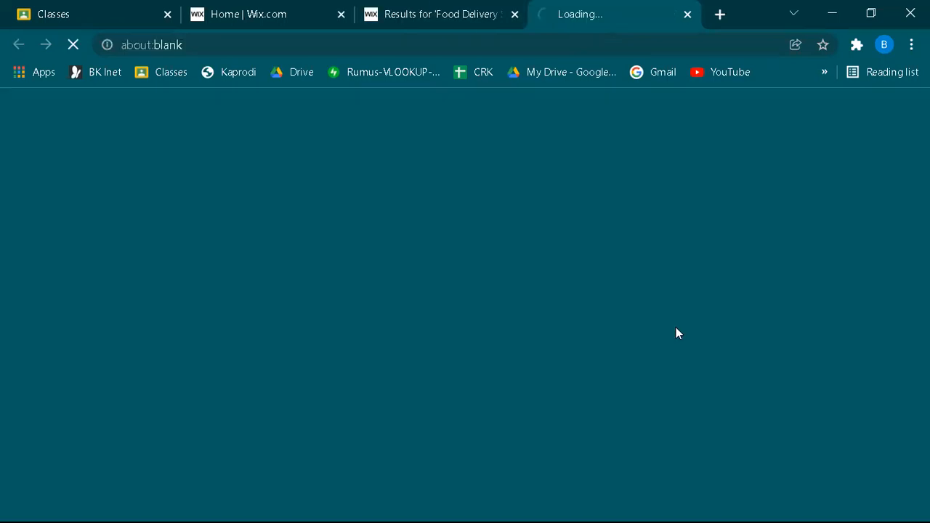
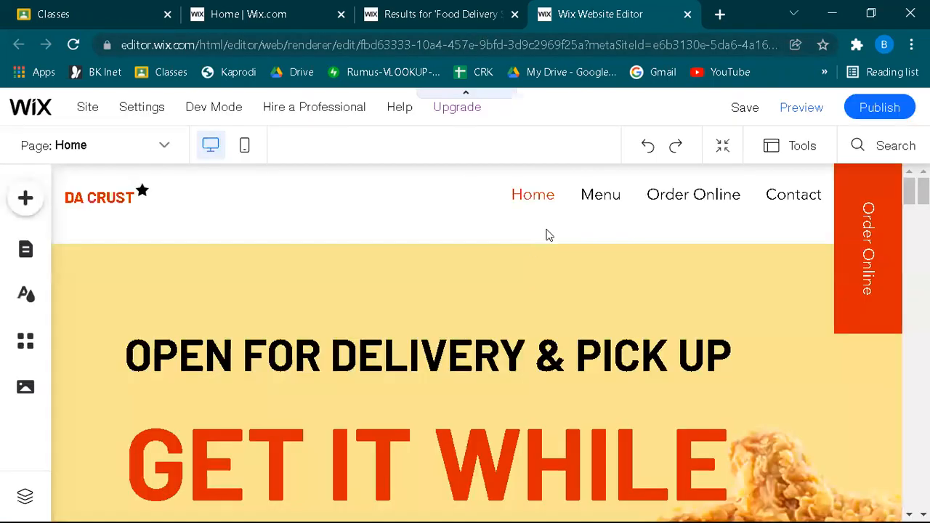
# Step: Look over the template's home page sections and view the list of site pages
pyautogui.scroll(-15, 546, 243)
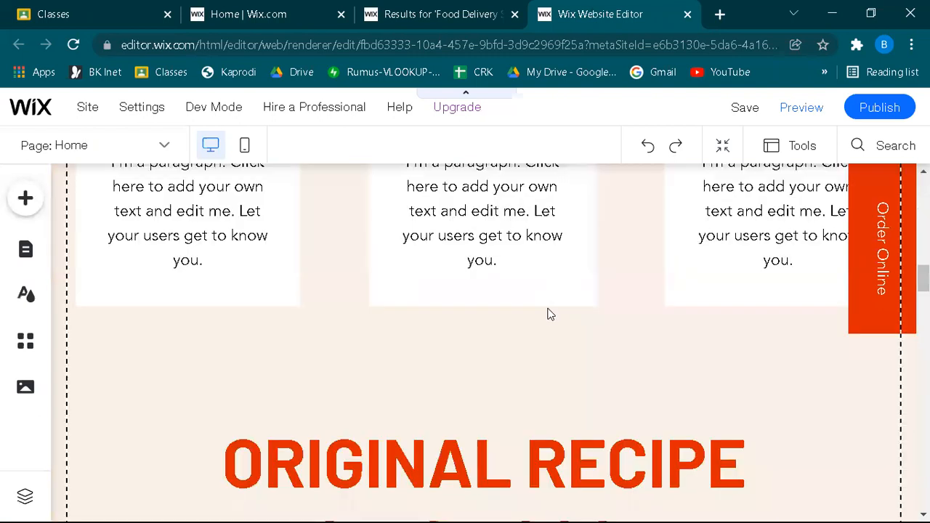
pyautogui.scroll(3, 372, 280)
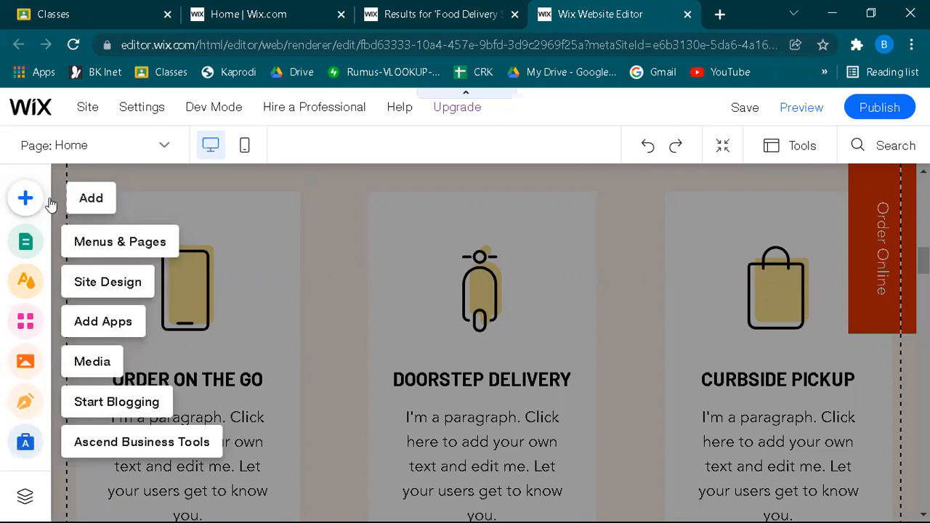
pyautogui.click(72, 243)
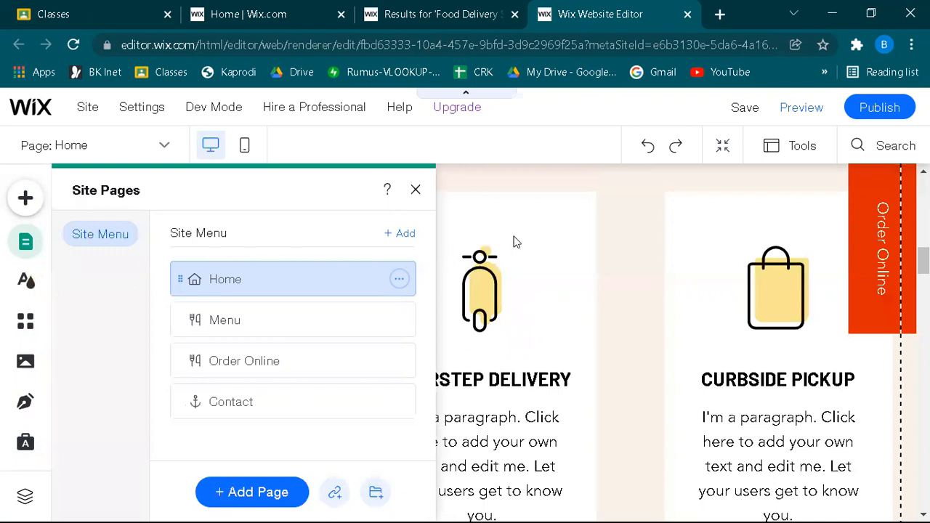
pyautogui.scroll(3, 509, 240)
pyautogui.click(415, 189)
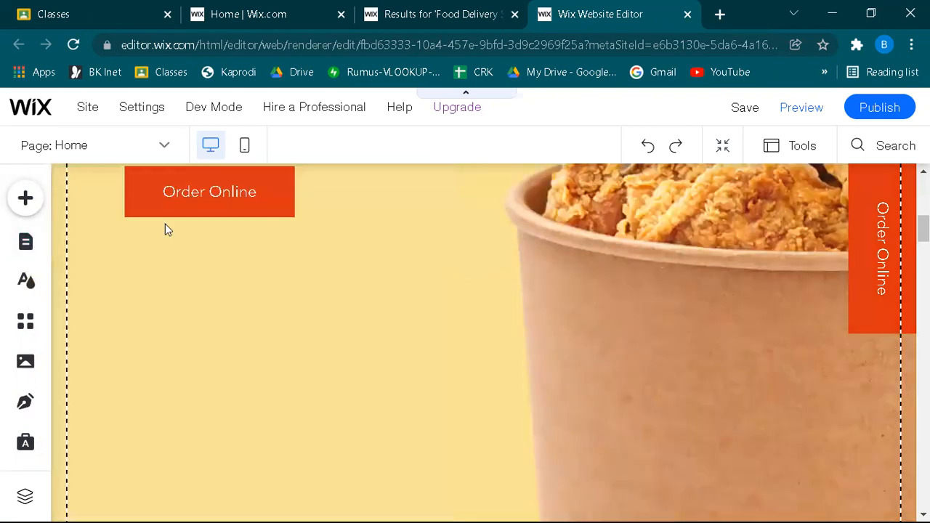
pyautogui.scroll(5, 197, 256)
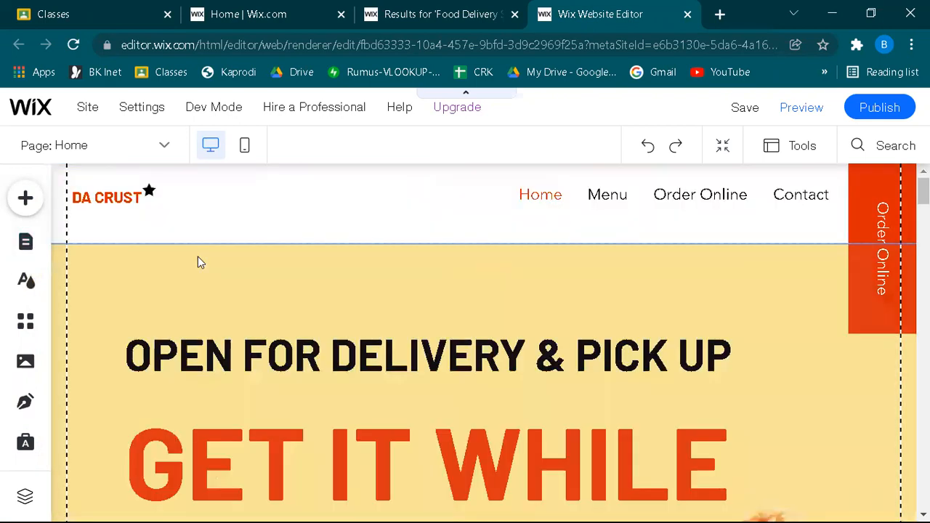
# Step: Open the text settings of the DA CRUST header text and examine the formatting options
pyautogui.click(116, 199)
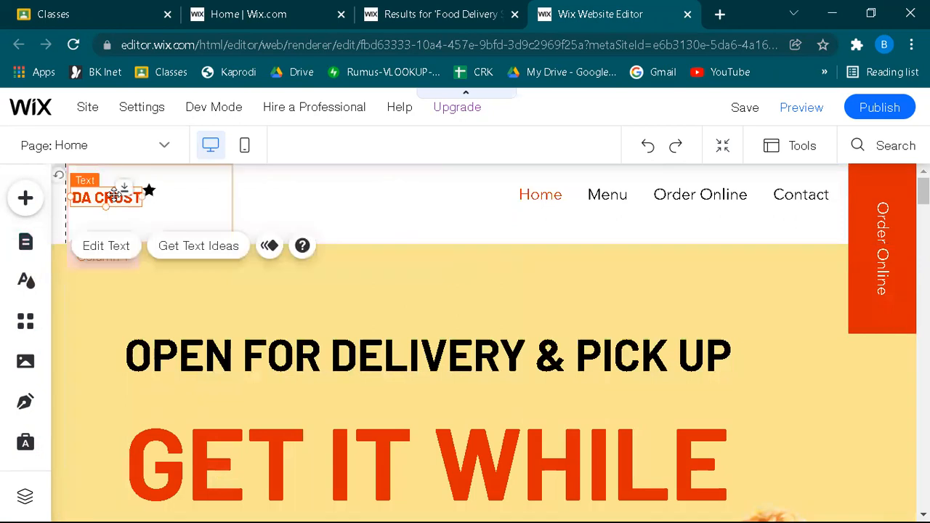
pyautogui.click(103, 247)
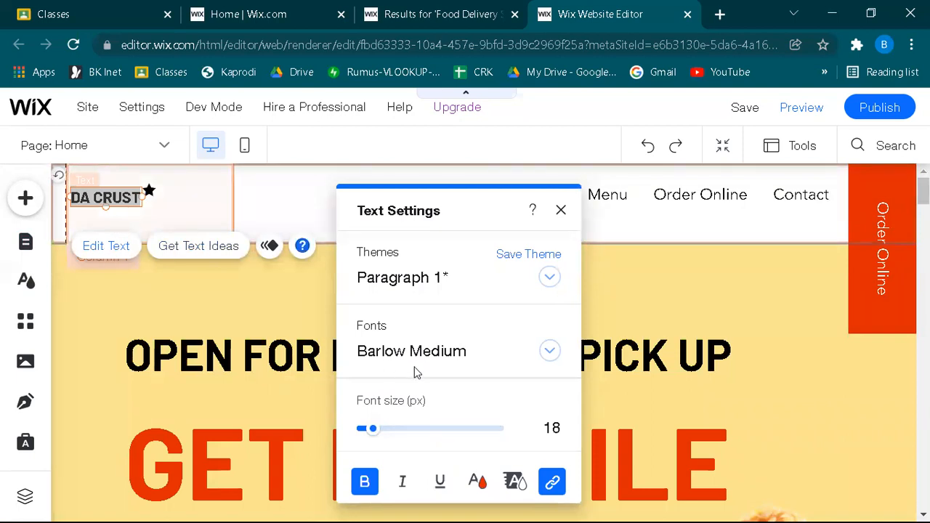
pyautogui.scroll(-3, 473, 363)
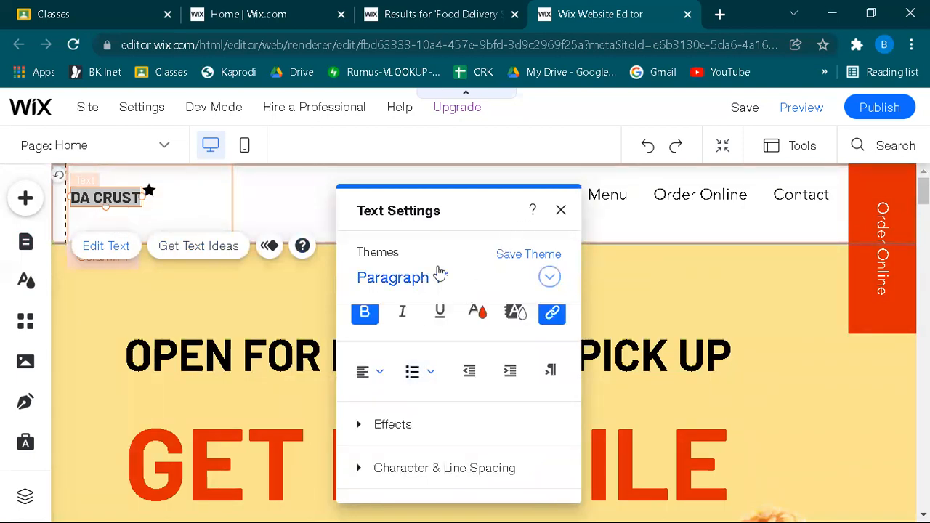
pyautogui.press('Escape')
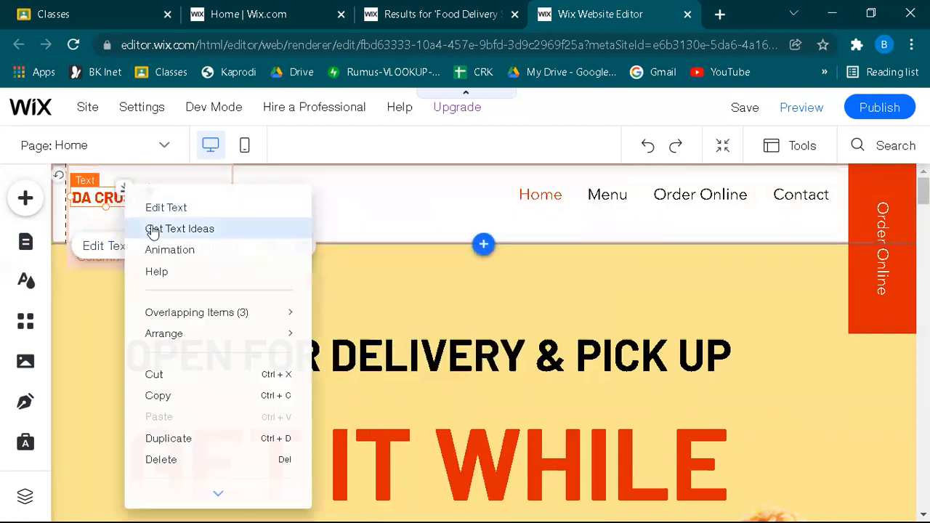
# Step: Reopen the DA CRUST text settings and review the effects, spacing and font size options
pyautogui.click(296, 230)
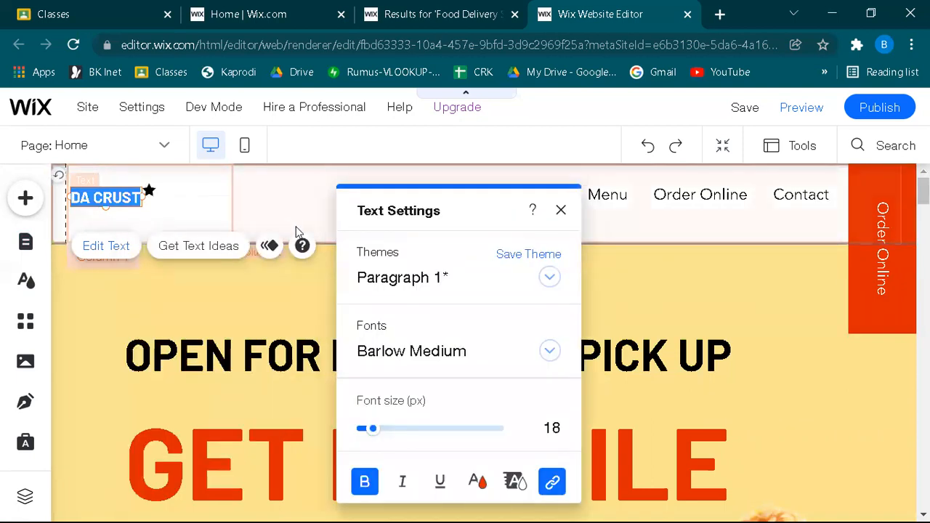
pyautogui.scroll(-3, 438, 385)
pyautogui.scroll(2, 438, 387)
pyautogui.scroll(-1, 438, 388)
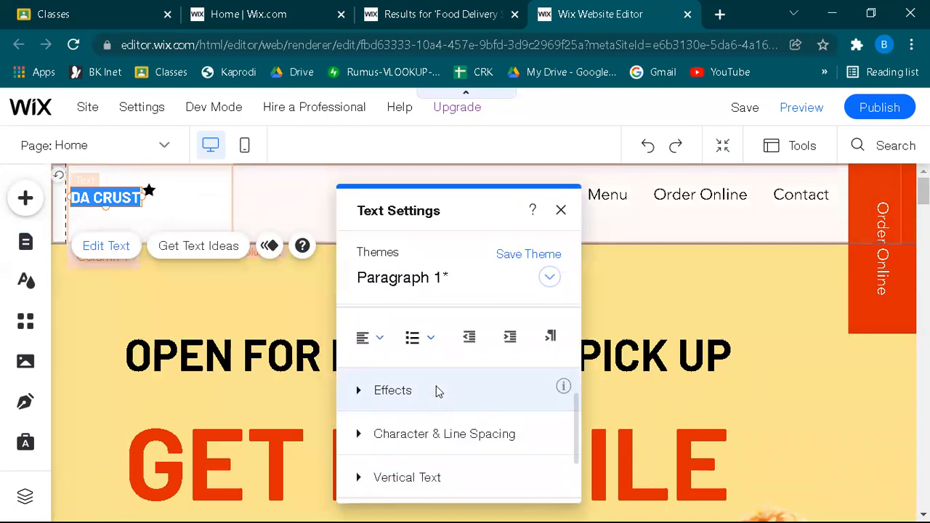
pyautogui.scroll(-1, 385, 411)
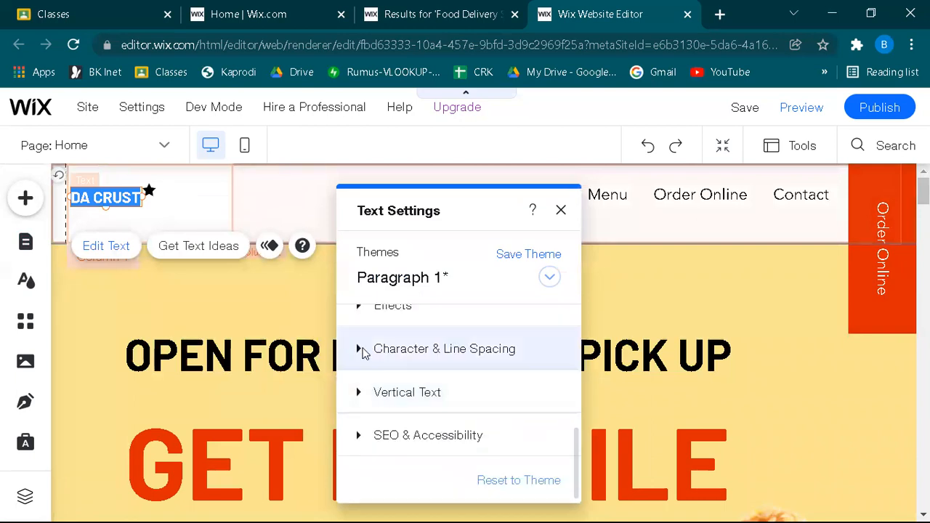
pyautogui.click(363, 351)
pyautogui.scroll(3, 436, 349)
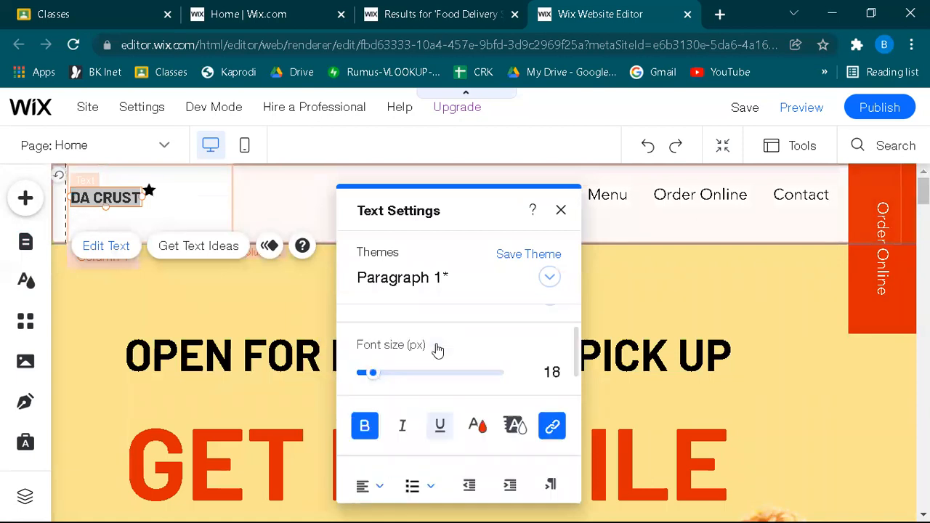
# Step: View the text theme styles and the theme customization options, and select the header column containing DA CRUST
pyautogui.click(549, 278)
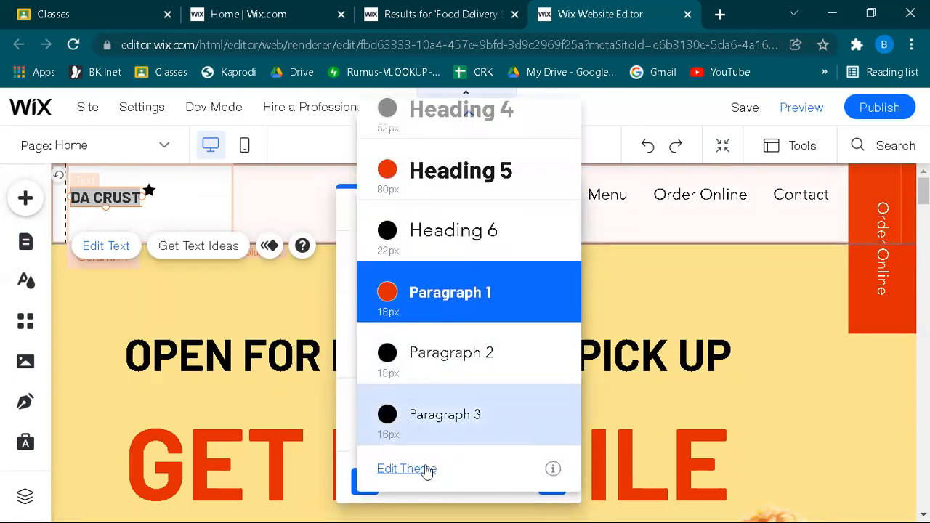
pyautogui.click(425, 448)
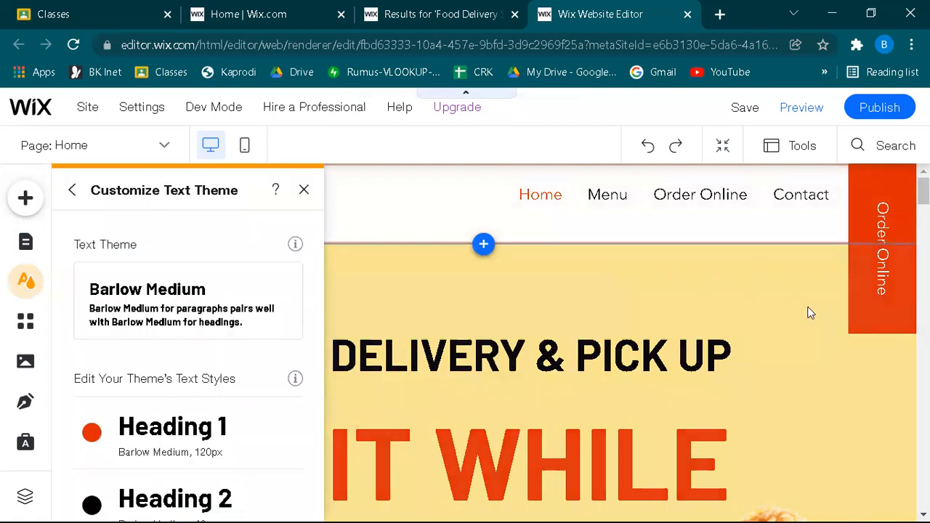
pyautogui.click(326, 201)
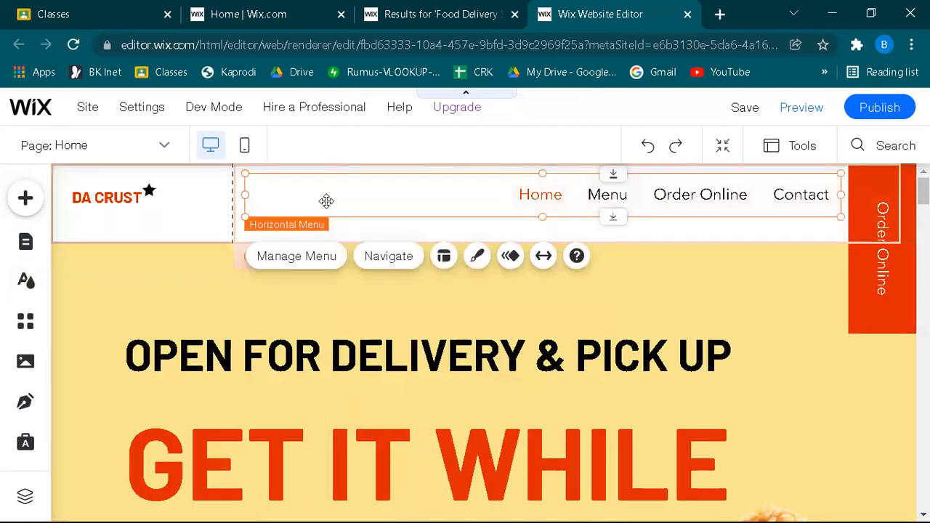
pyautogui.click(177, 222)
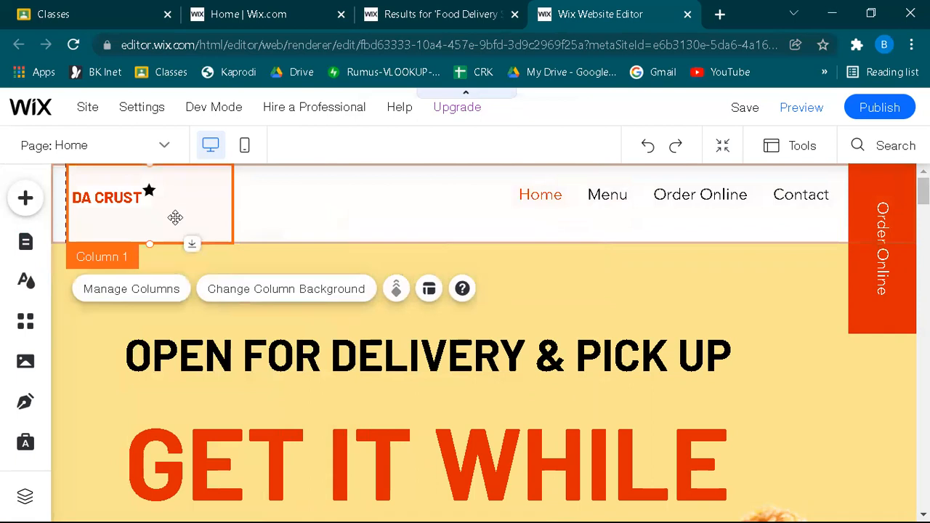
# Step: View the Home page's options in the site pages list and open the Ascend business tools
pyautogui.click(26, 243)
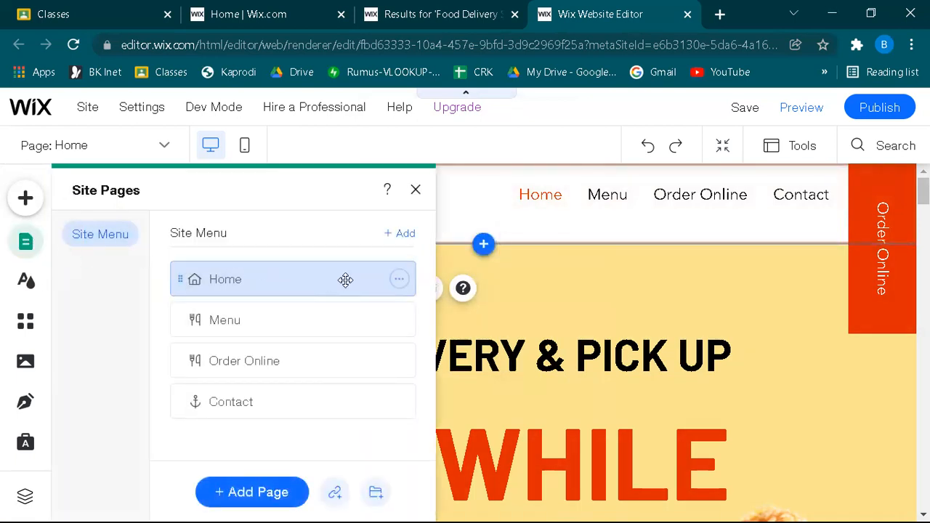
pyautogui.click(400, 281)
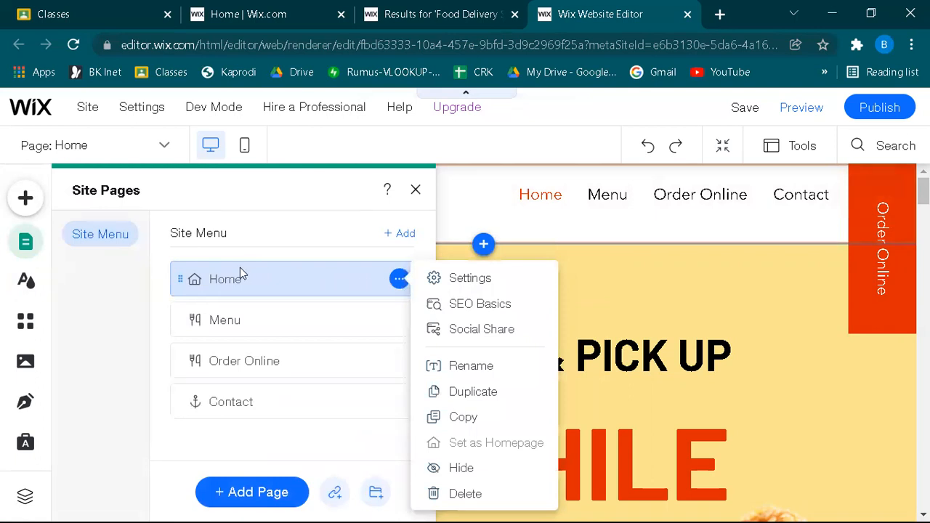
pyautogui.click(180, 281)
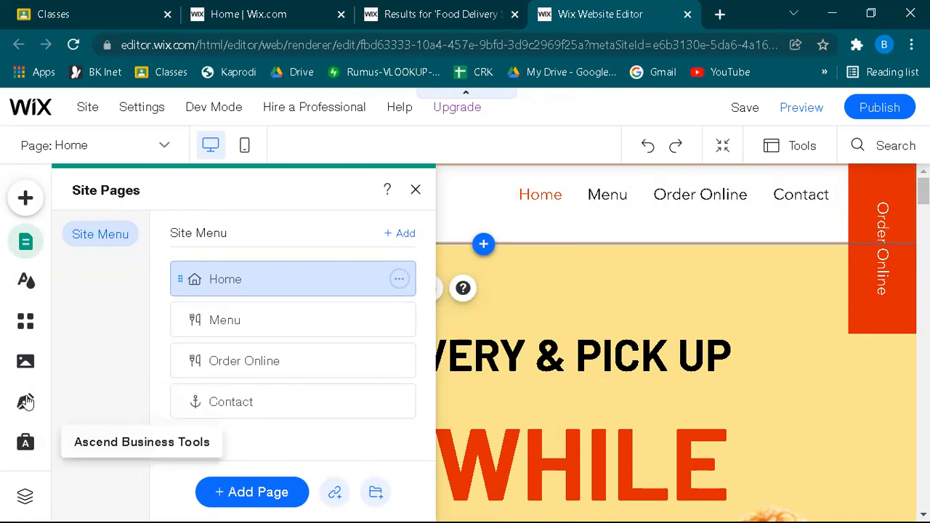
pyautogui.click(26, 441)
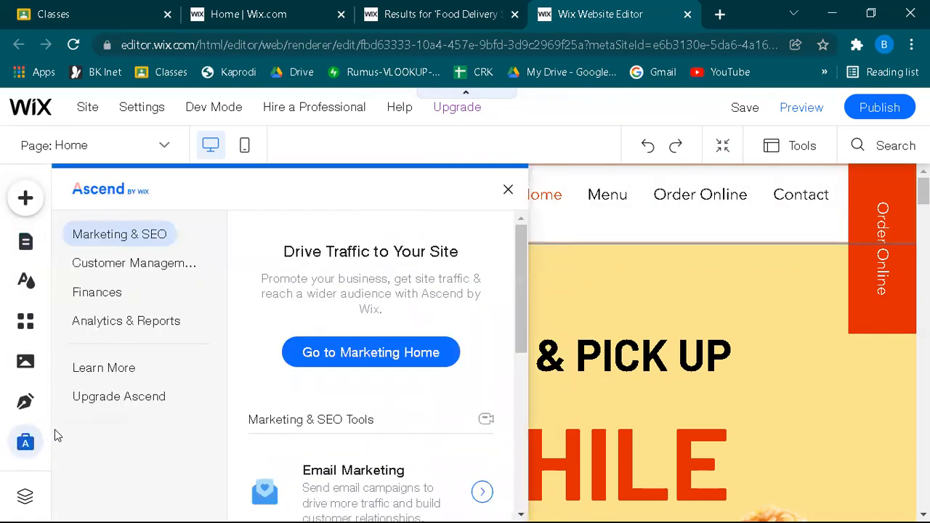
# Step: Look through the media, apps and Site Design tools and view the list of site pages without switching from Home
pyautogui.click(27, 395)
pyautogui.click(25, 361)
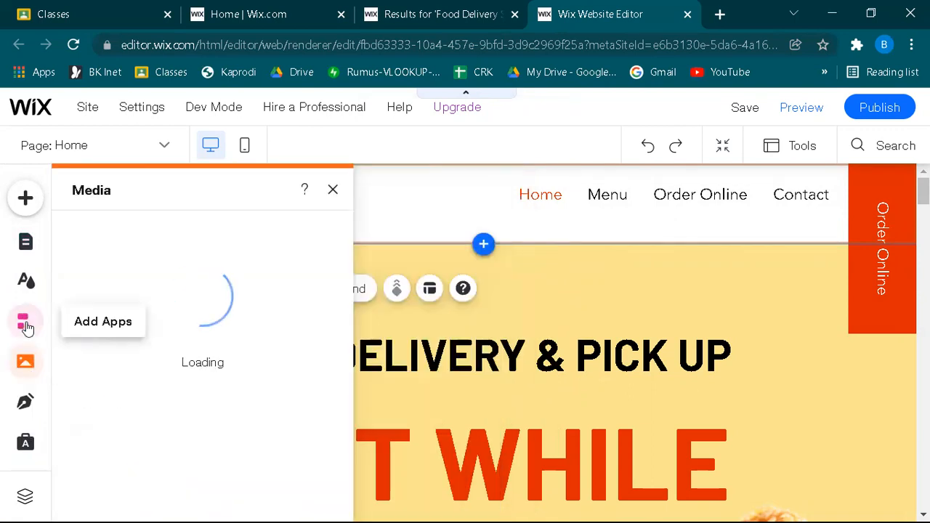
pyautogui.click(25, 323)
pyautogui.click(26, 285)
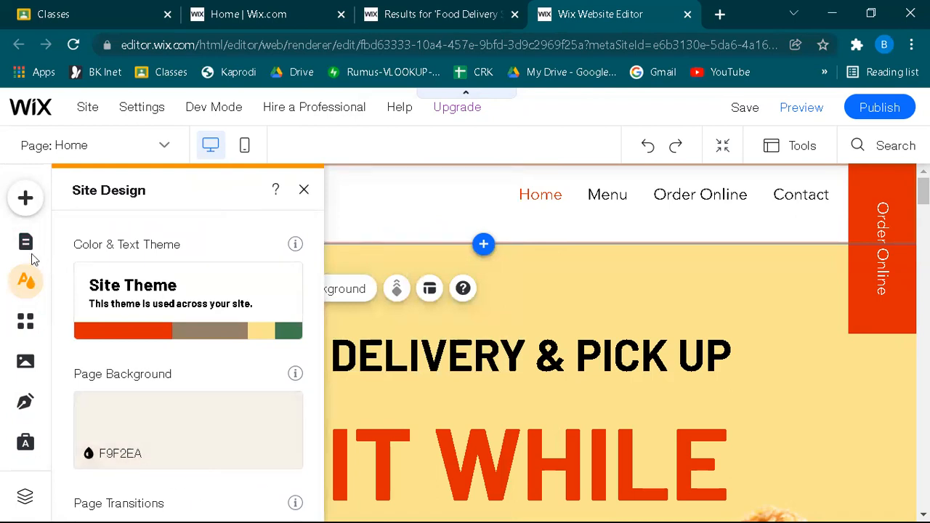
pyautogui.click(303, 191)
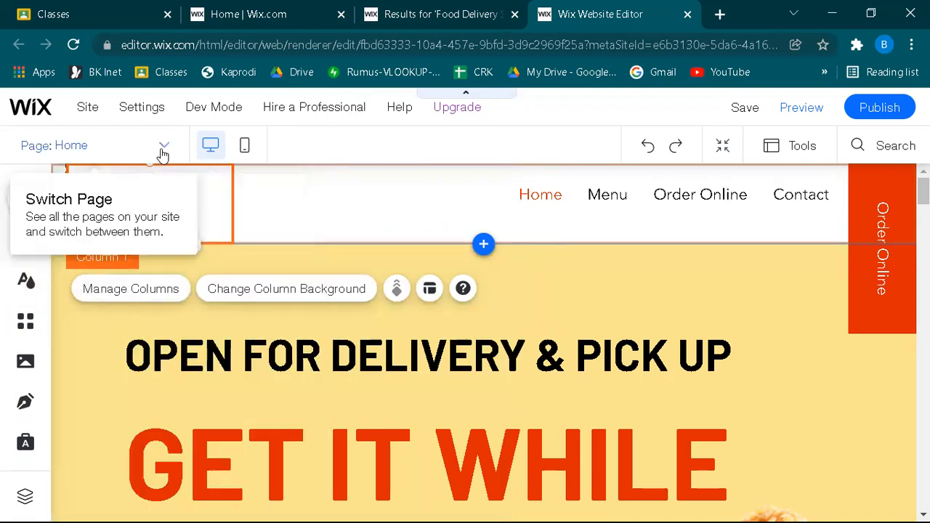
pyautogui.click(162, 149)
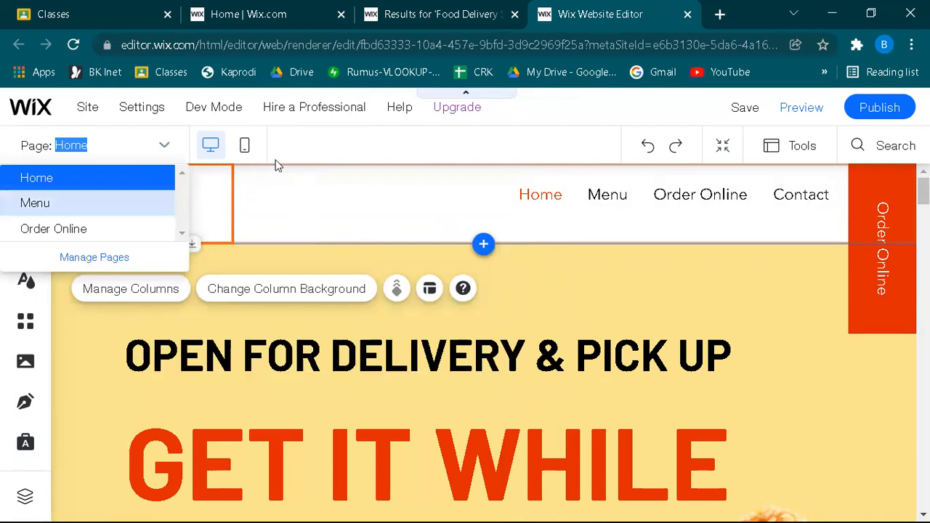
pyautogui.click(419, 170)
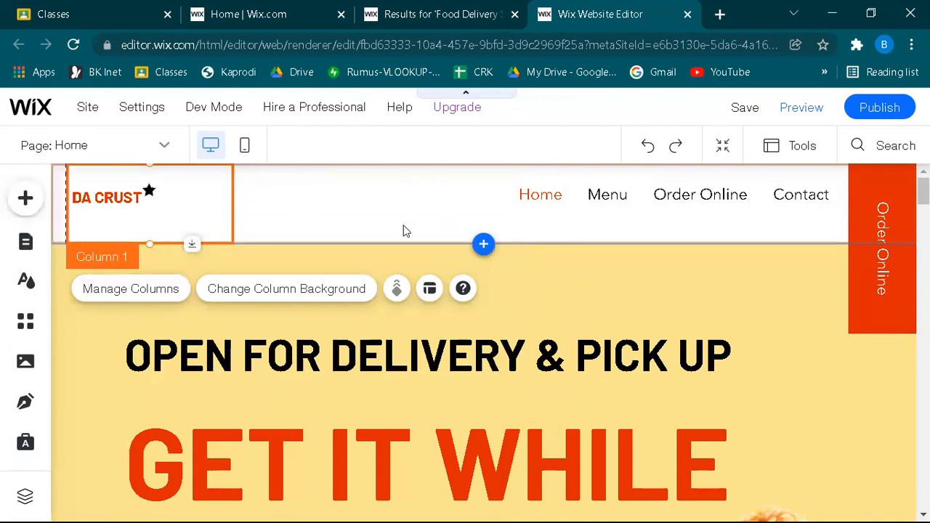
# Step: Open the text settings of the DA CRUST header text and look over its editing and formatting options
pyautogui.rightClick(117, 198)
pyautogui.click(108, 198)
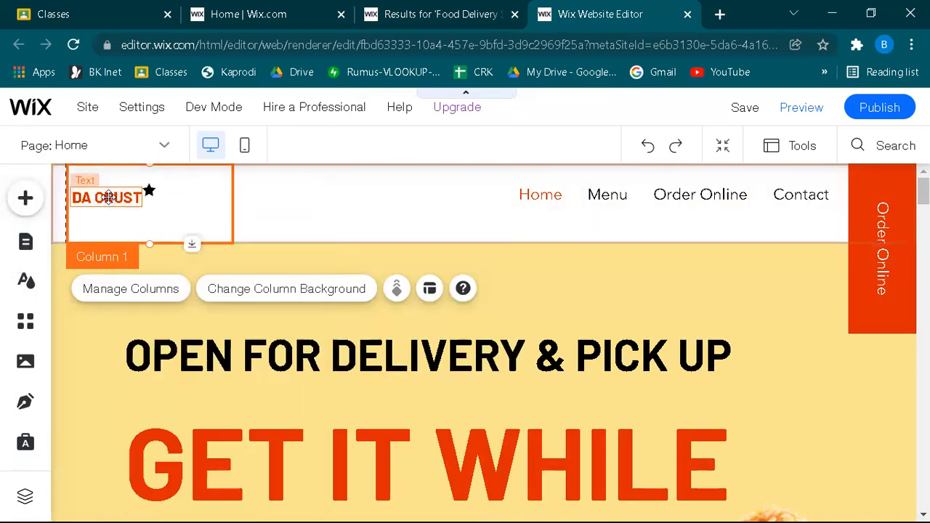
pyautogui.rightClick(107, 198)
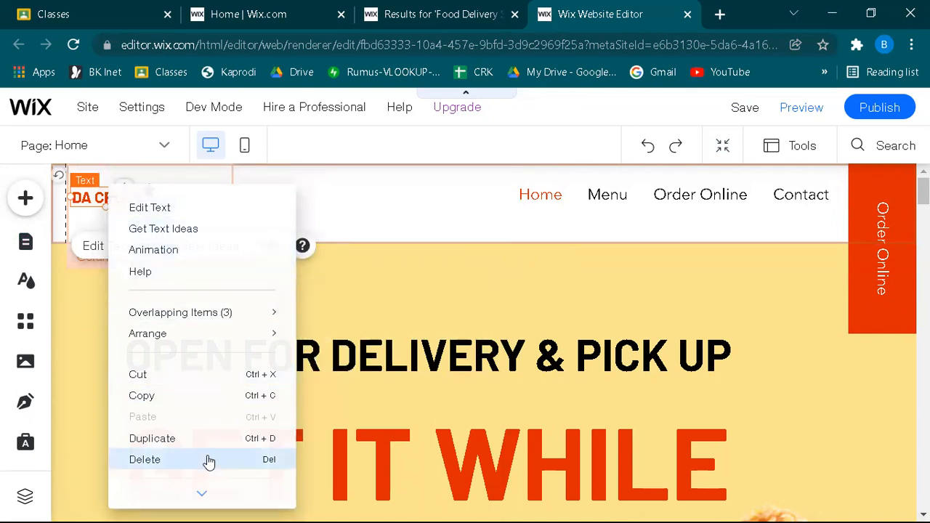
pyautogui.click(193, 208)
pyautogui.click(227, 216)
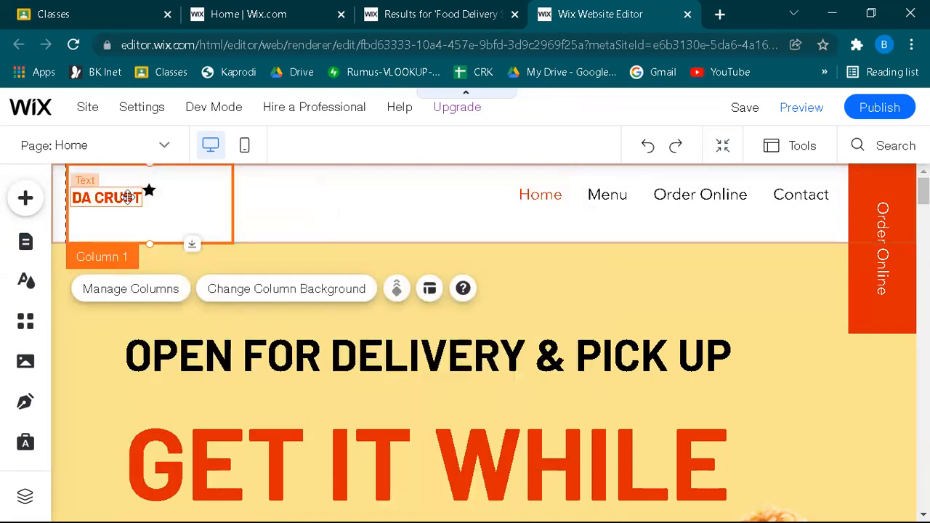
pyautogui.click(127, 197)
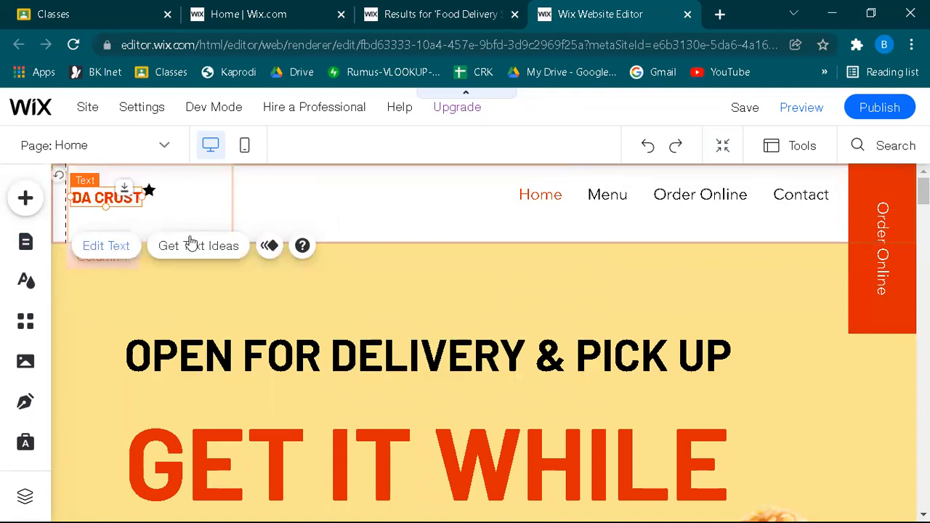
pyautogui.moveTo(404, 210); pyautogui.dragTo(417, 245)
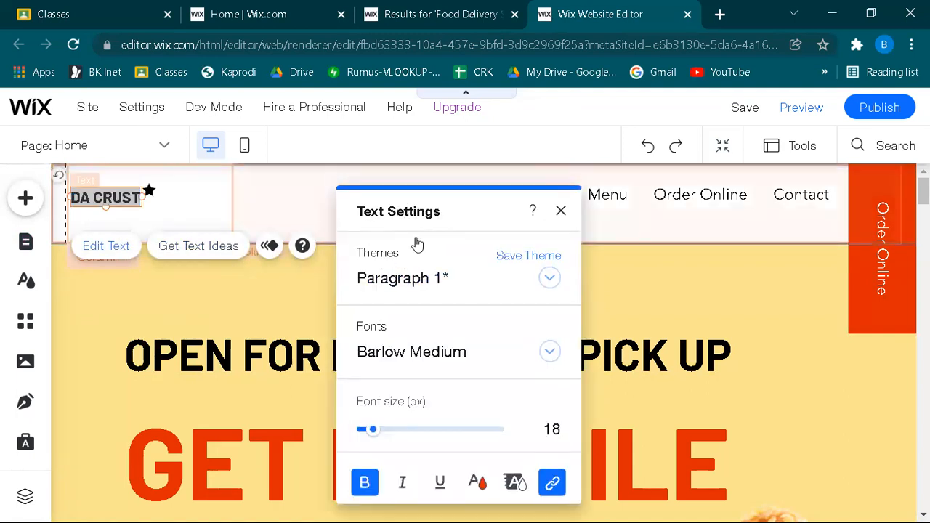
pyautogui.scroll(-5, 504, 428)
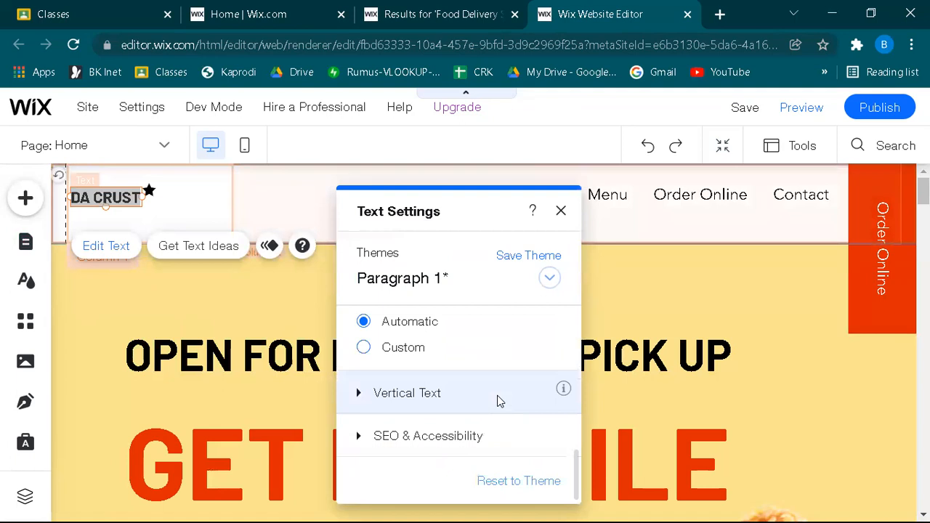
pyautogui.scroll(2, 389, 418)
pyautogui.scroll(2, 412, 433)
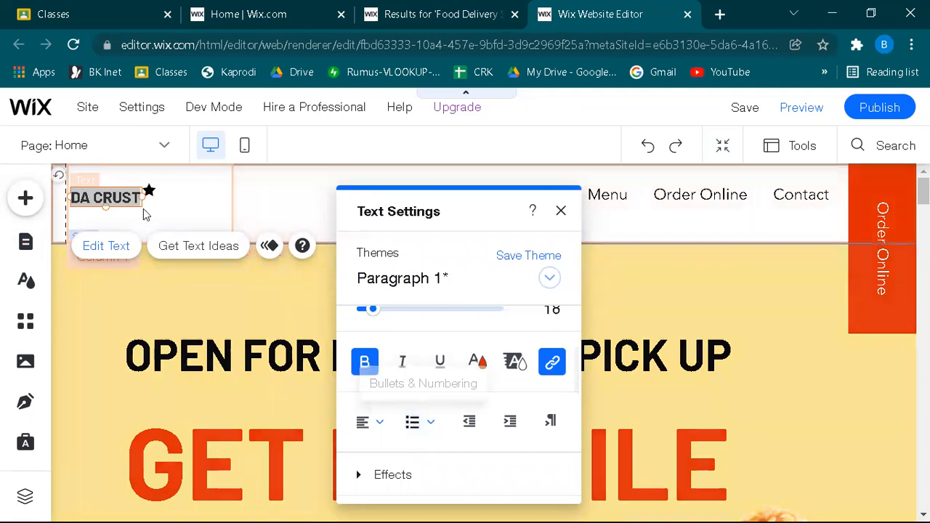
# Step: Replace the DA CRUST text in the header with Kawan Judes
pyautogui.click(127, 196)
pyautogui.write('a')
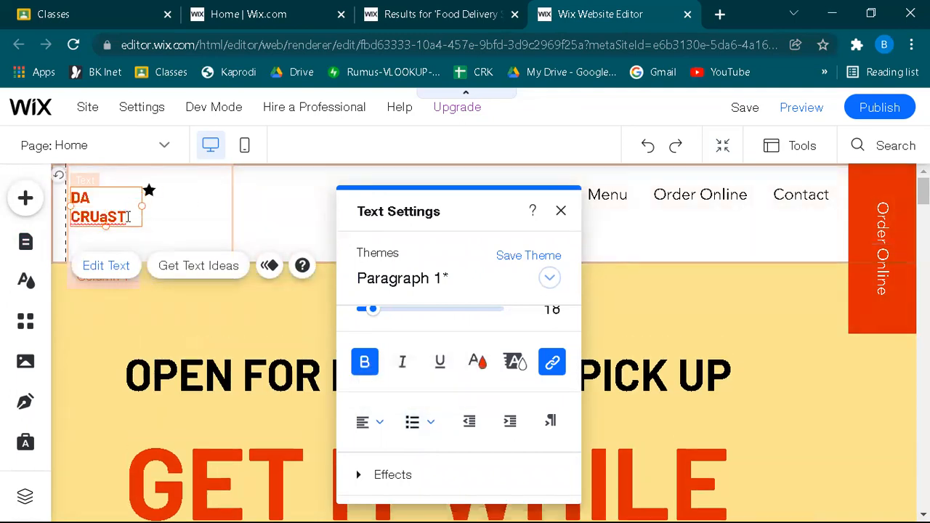
pyautogui.press('BackSpace')
pyautogui.press('BackSpace')
pyautogui.press('BackSpace')
pyautogui.press('BackSpace')
pyautogui.press('BackSpace')
pyautogui.press('BackSpace')
pyautogui.press('BackSpace')
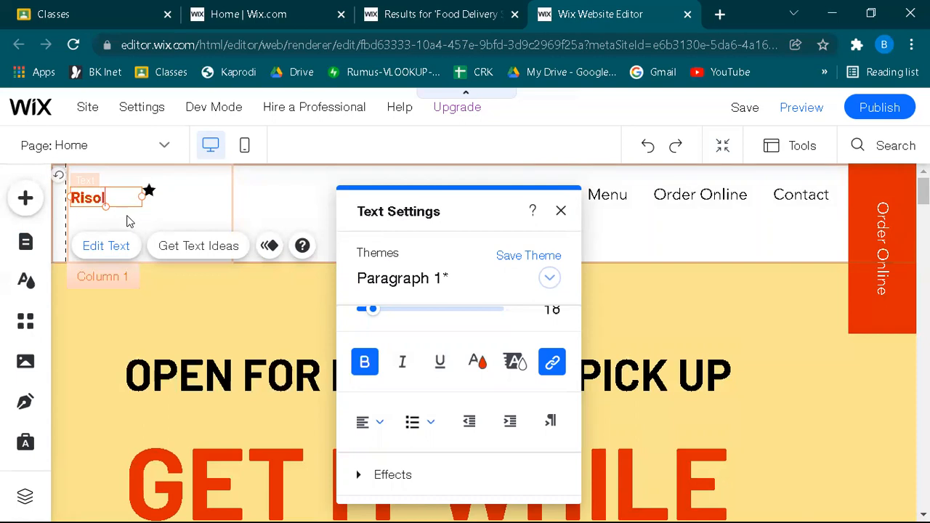
pyautogui.press('BackSpace')
pyautogui.write('Kawan Judes')
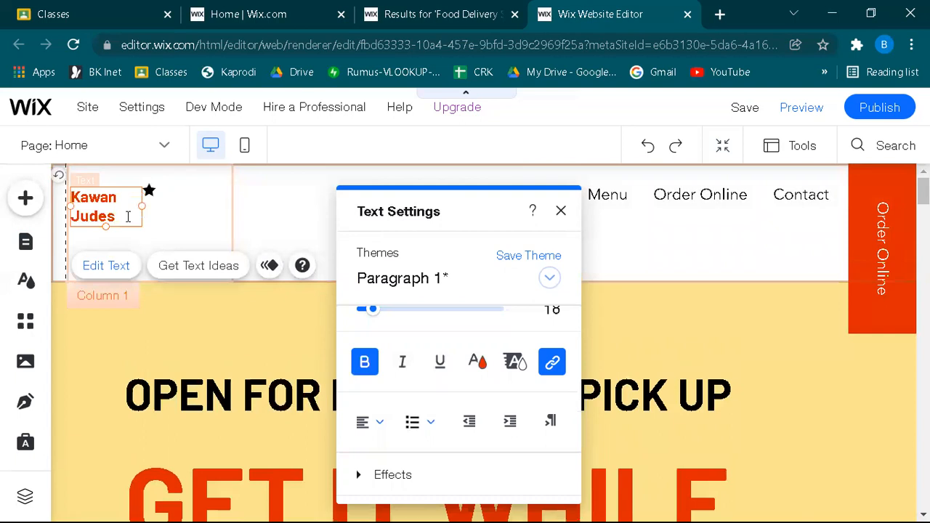
# Step: Widen the Kawan Judes text box slightly and shorten the header column that contains it
pyautogui.moveTo(142, 206); pyautogui.dragTo(168, 197)
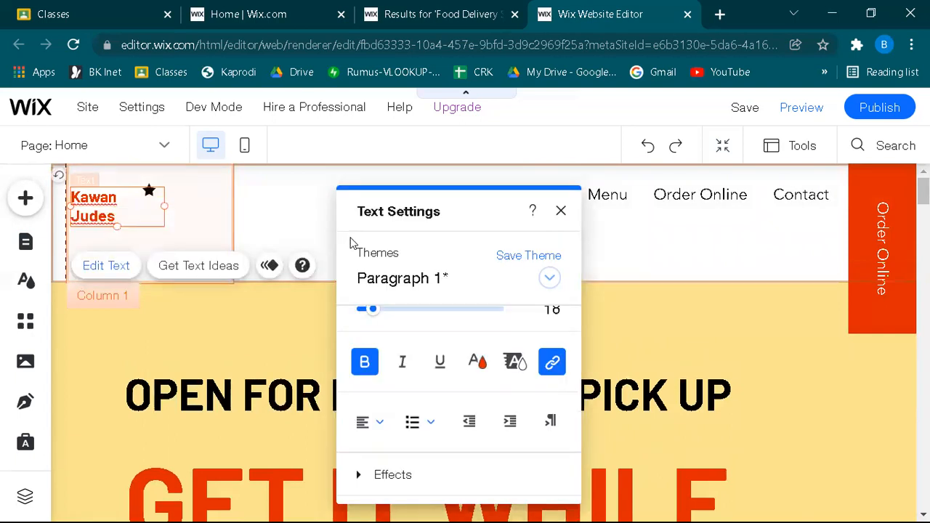
pyautogui.click(294, 212)
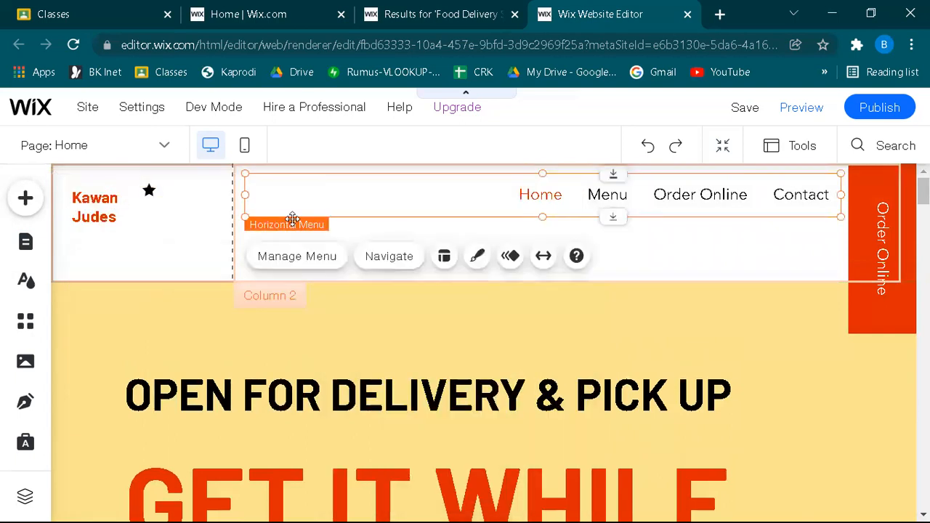
pyautogui.click(182, 279)
pyautogui.moveTo(182, 243); pyautogui.dragTo(178, 247)
# Step: View the background options of the header column containing Kawan Judes and close them
pyautogui.click(286, 285)
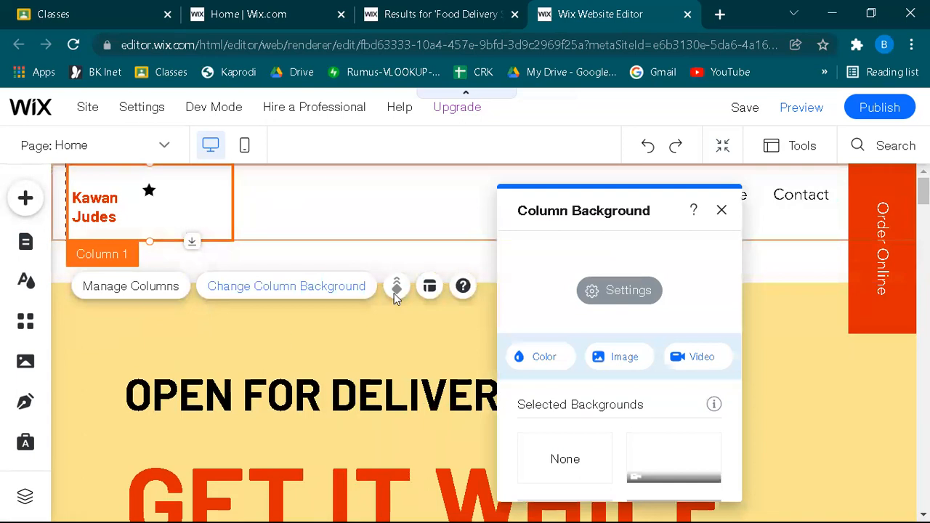
pyautogui.click(508, 305)
pyautogui.click(647, 322)
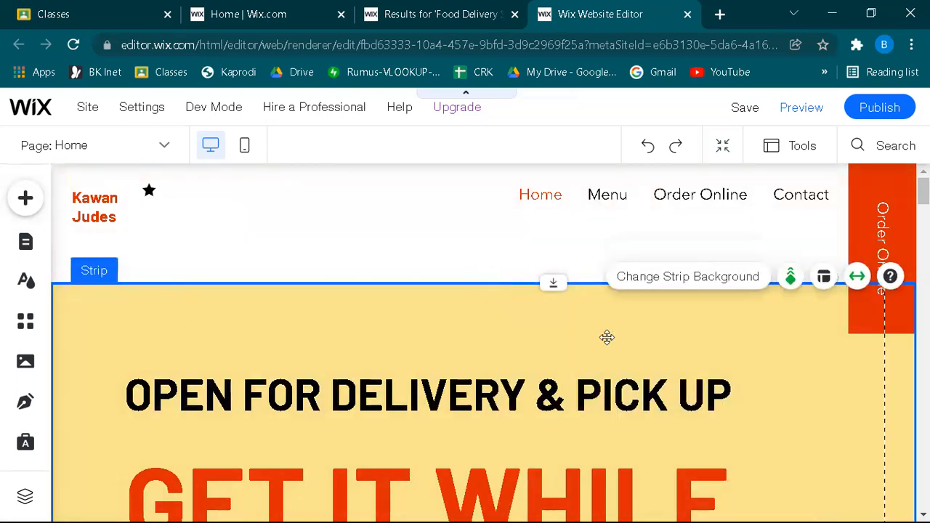
# Step: Open the background settings of the strip behind OPEN FOR DELIVERY & PICK UP and request its background image selection
pyautogui.scroll(-3, 526, 361)
pyautogui.click(544, 327)
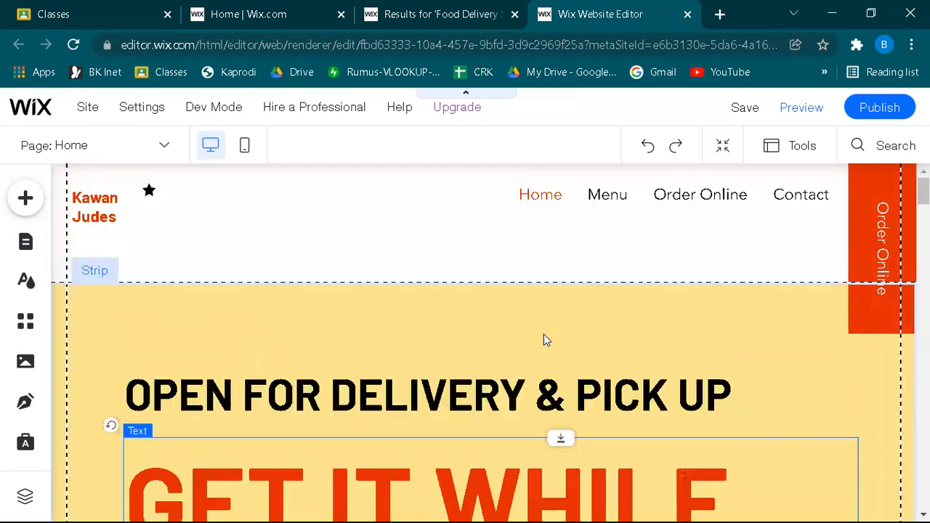
pyautogui.scroll(3, 543, 334)
pyautogui.click(476, 328)
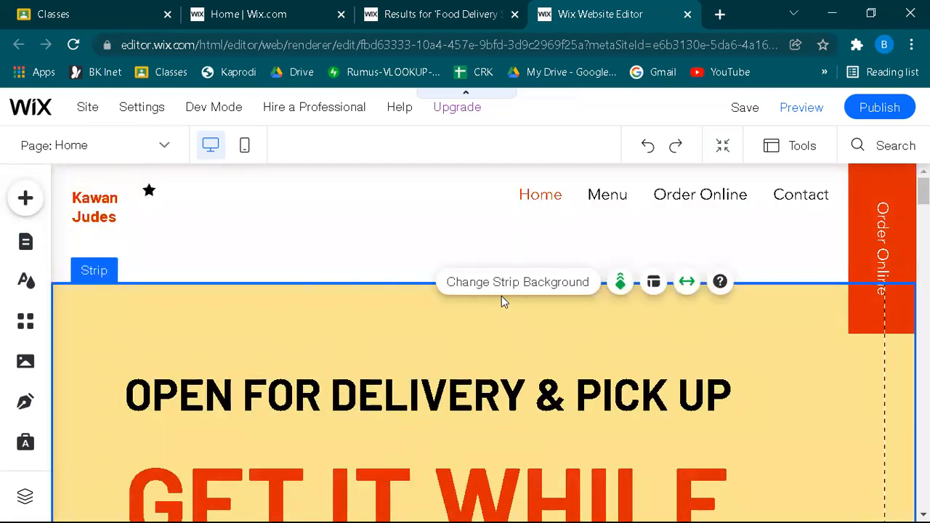
pyautogui.click(510, 283)
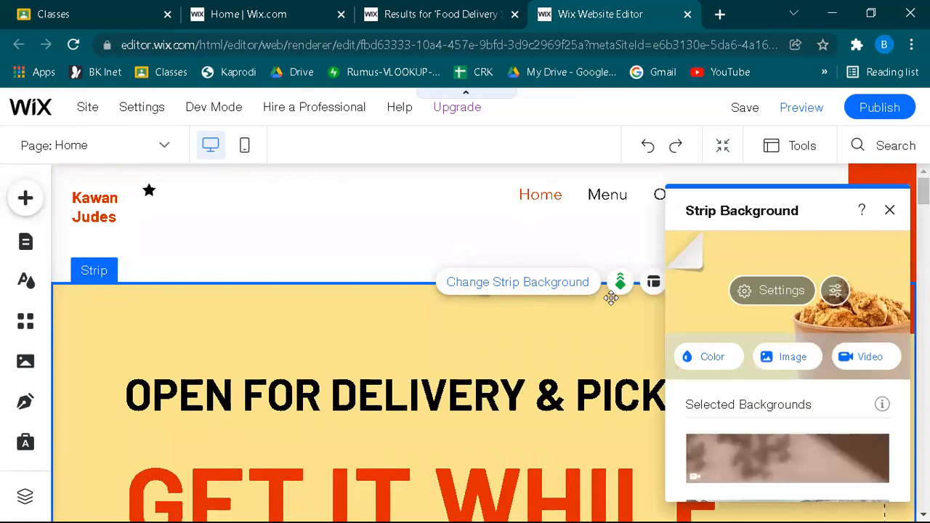
pyautogui.click(786, 367)
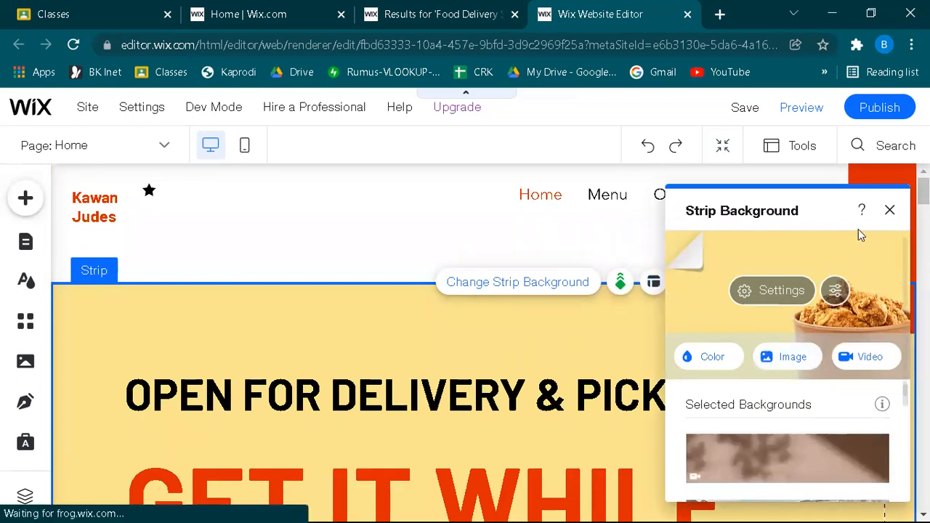
pyautogui.click(888, 210)
# Step: Select the Order Online button below IT'S HOT, then browse the Media from Wix background images and close the image selection
pyautogui.scroll(-10, 516, 385)
pyautogui.scroll(5, 515, 393)
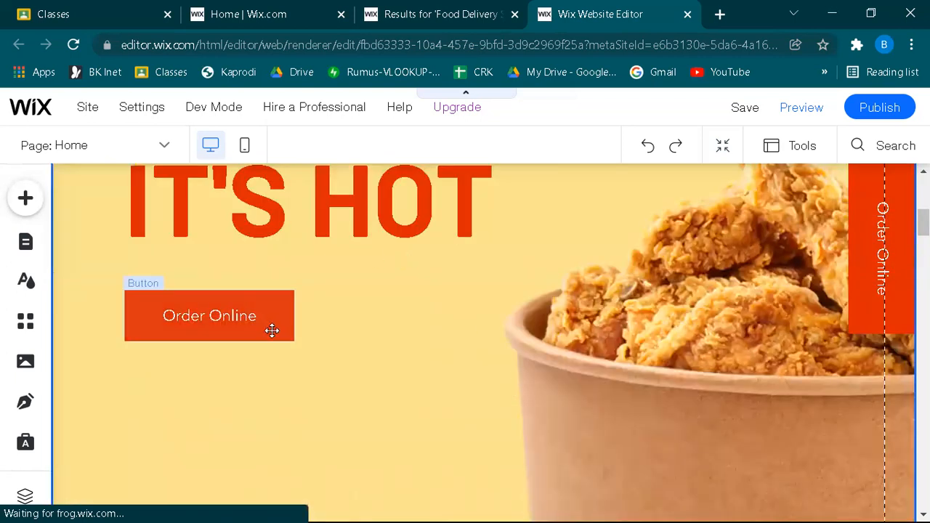
pyautogui.click(222, 313)
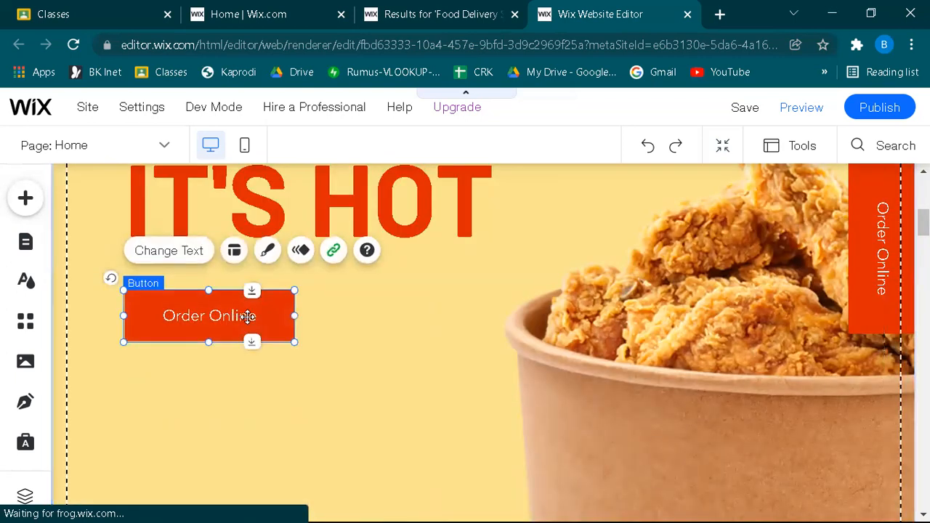
pyautogui.click(175, 252)
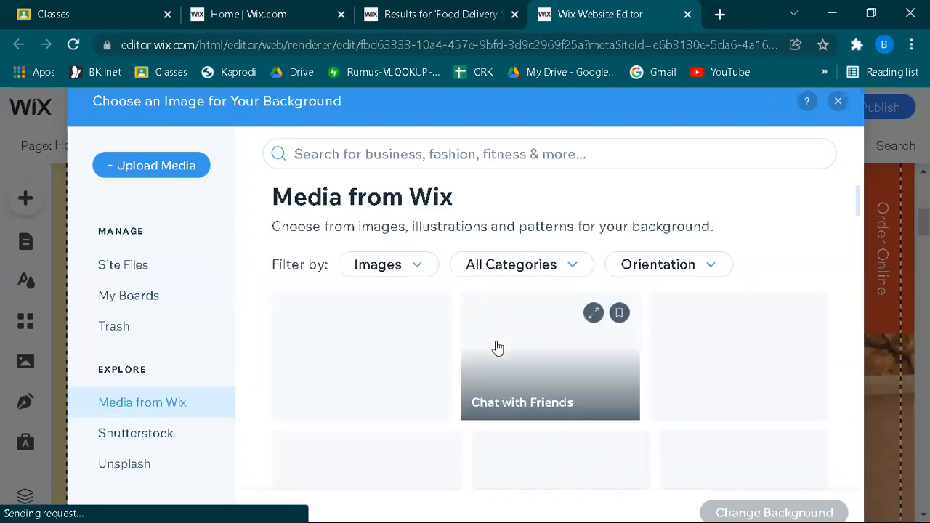
pyautogui.scroll(-2, 496, 347)
pyautogui.scroll(3, 496, 347)
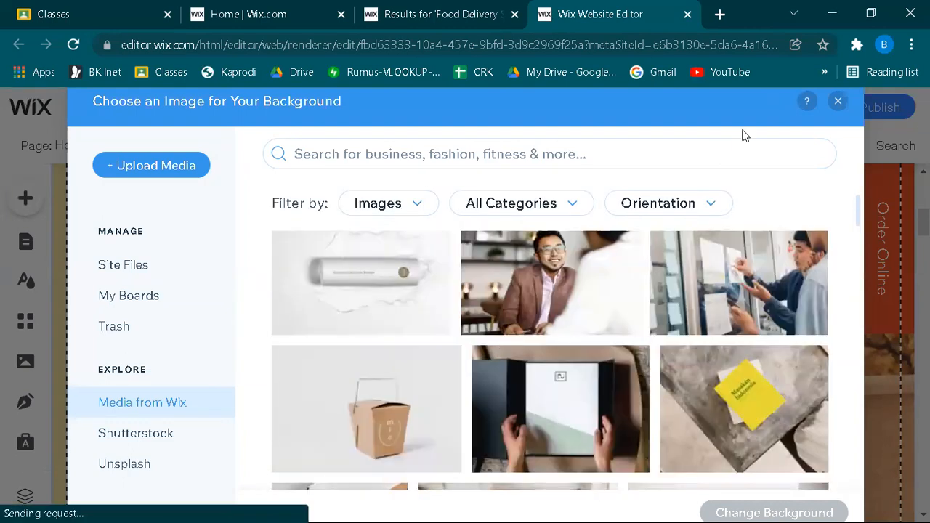
pyautogui.click(838, 101)
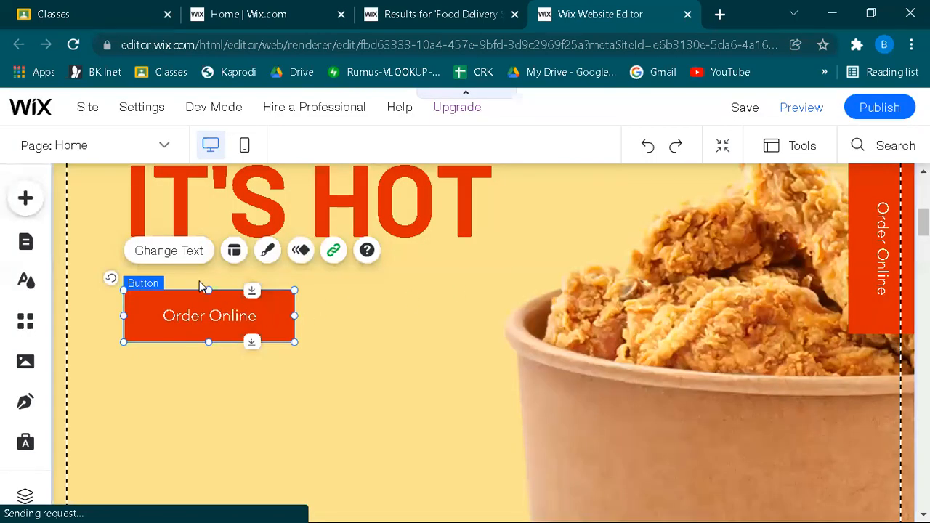
# Step: Change the text of the Order Online button below IT'S HOT to Pesan Sekarang
pyautogui.doubleClick(163, 326)
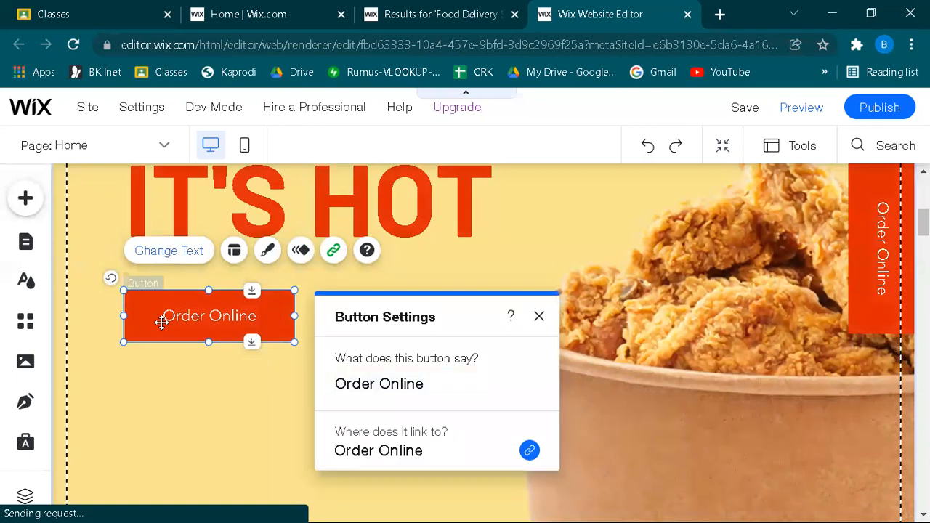
pyautogui.rightClick(162, 327)
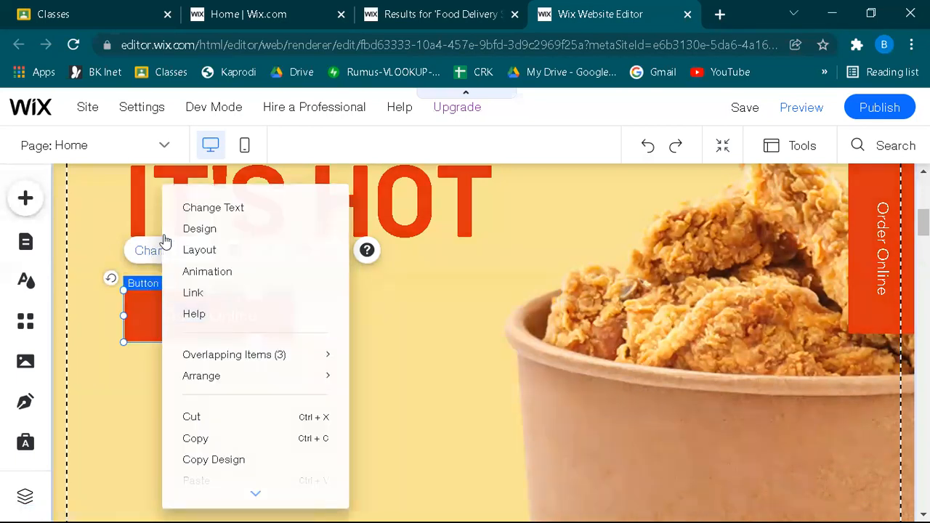
pyautogui.click(210, 210)
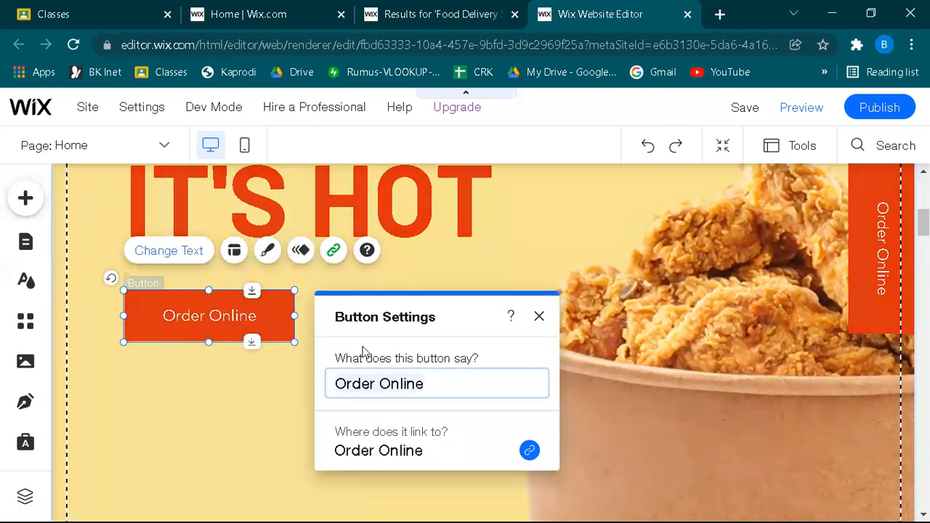
pyautogui.click(428, 384)
pyautogui.press('BackSpace')
pyautogui.press('BackSpace')
pyautogui.press('BackSpace')
pyautogui.press('BackSpace')
pyautogui.press('BackSpace')
pyautogui.press('BackSpace')
pyautogui.press('BackSpace')
pyautogui.press('BackSpace')
pyautogui.press('BackSpace')
pyautogui.press('BackSpace')
pyautogui.press('BackSpace')
pyautogui.press('BackSpace')
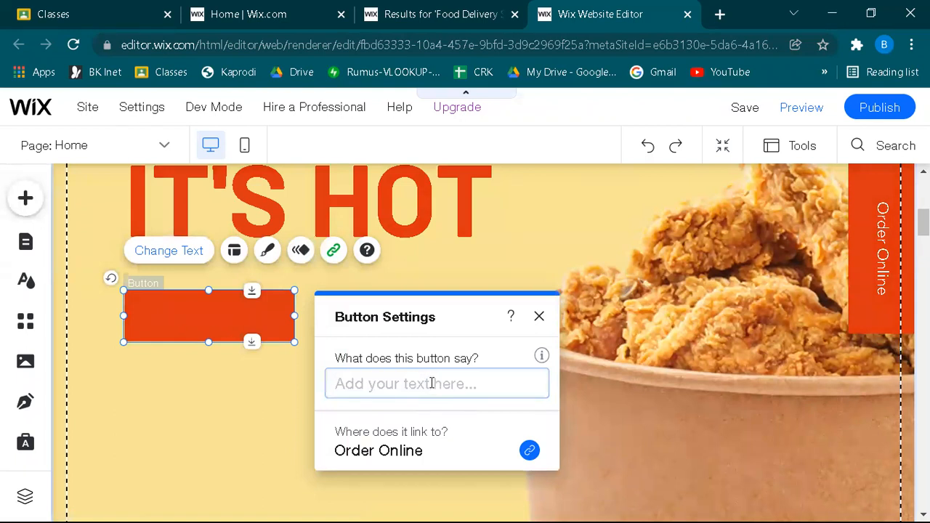
pyautogui.write('Pesan Sekarang')
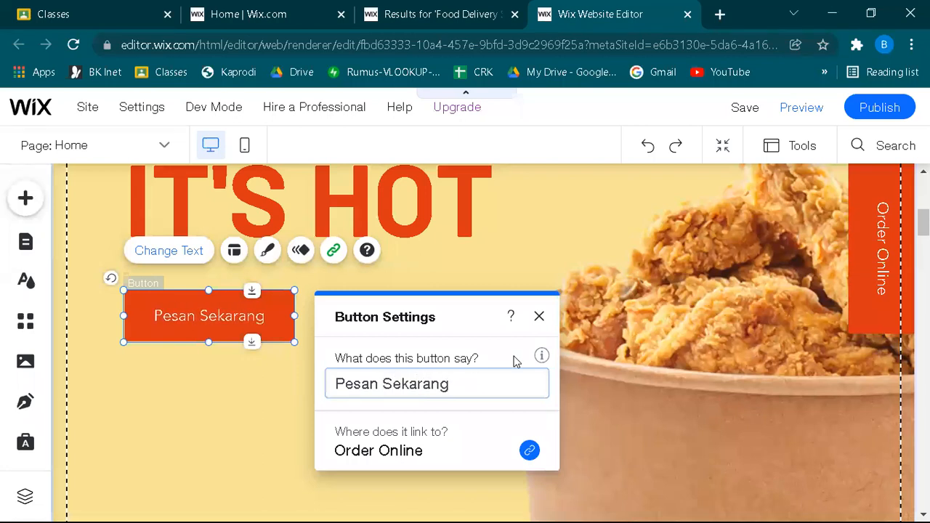
pyautogui.click(557, 311)
# Step: Open the social links settings of the social bar in the contact area and remove the Twitter icon
pyautogui.scroll(-15, 566, 310)
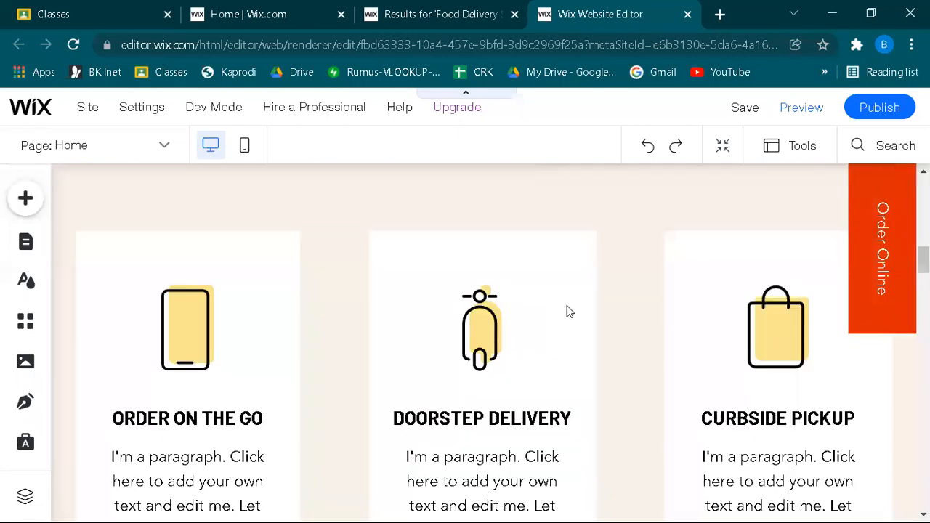
pyautogui.scroll(-10, 568, 305)
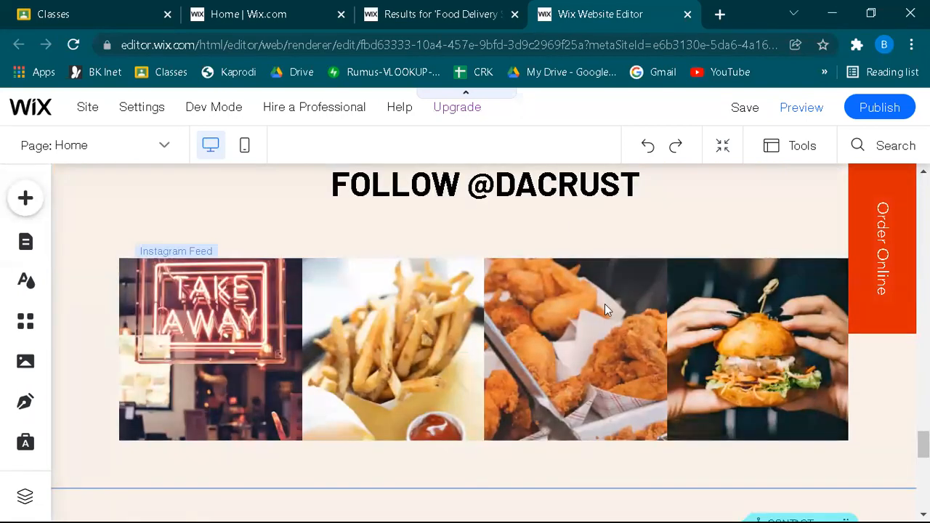
pyautogui.scroll(-5, 605, 304)
pyautogui.click(607, 306)
pyautogui.rightClick(607, 308)
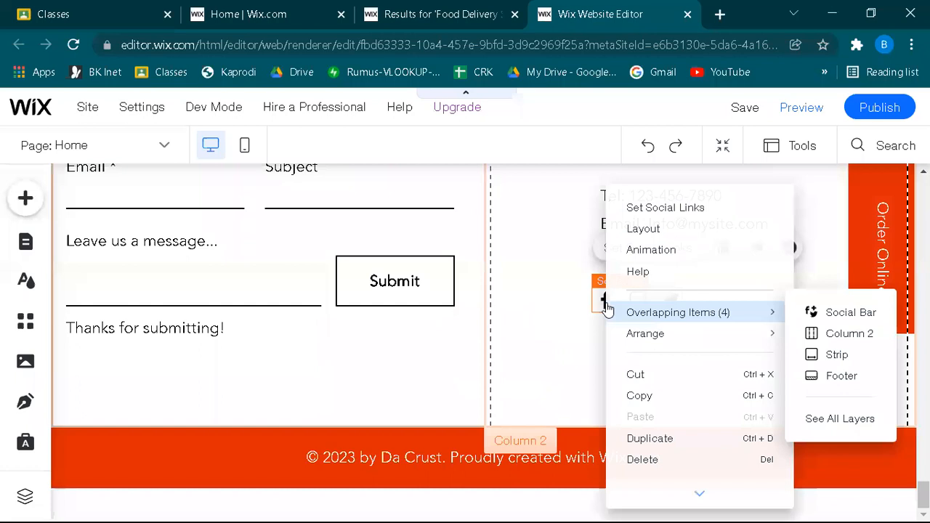
pyautogui.click(661, 208)
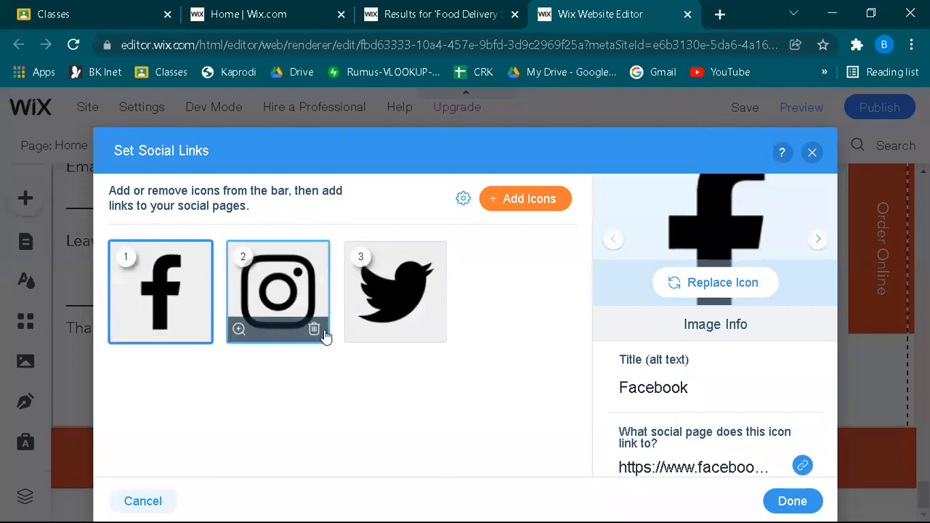
pyautogui.click(431, 332)
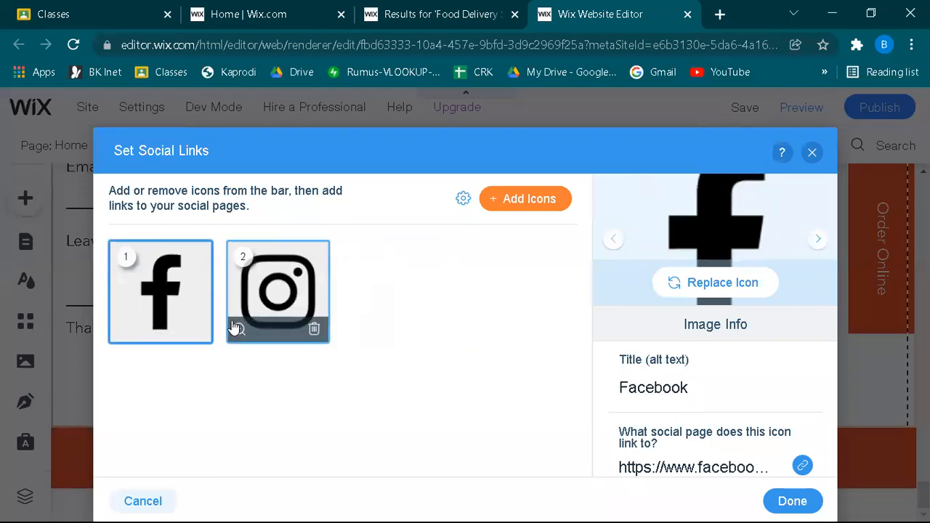
# Step: View the link details of the Instagram and Facebook icons, then discard the changes to the social bar
pyautogui.click(270, 290)
pyautogui.scroll(-1, 708, 454)
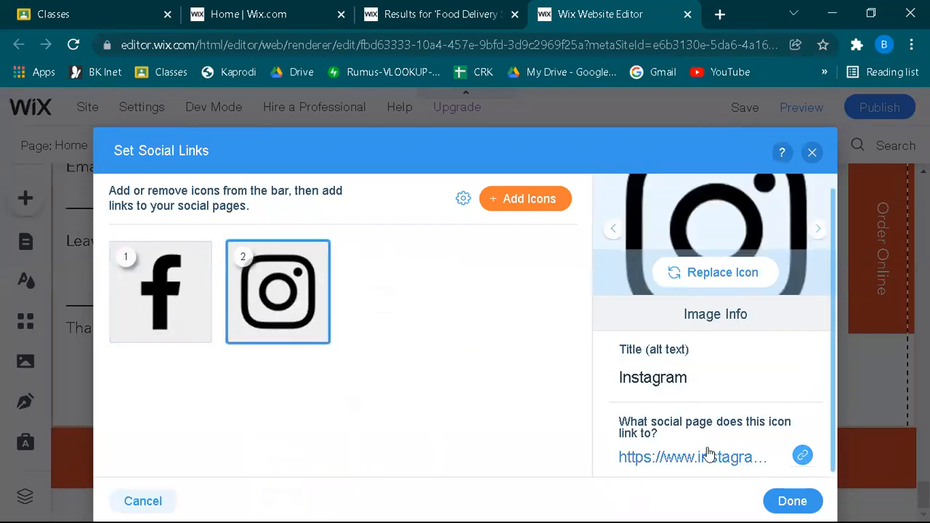
pyautogui.click(181, 272)
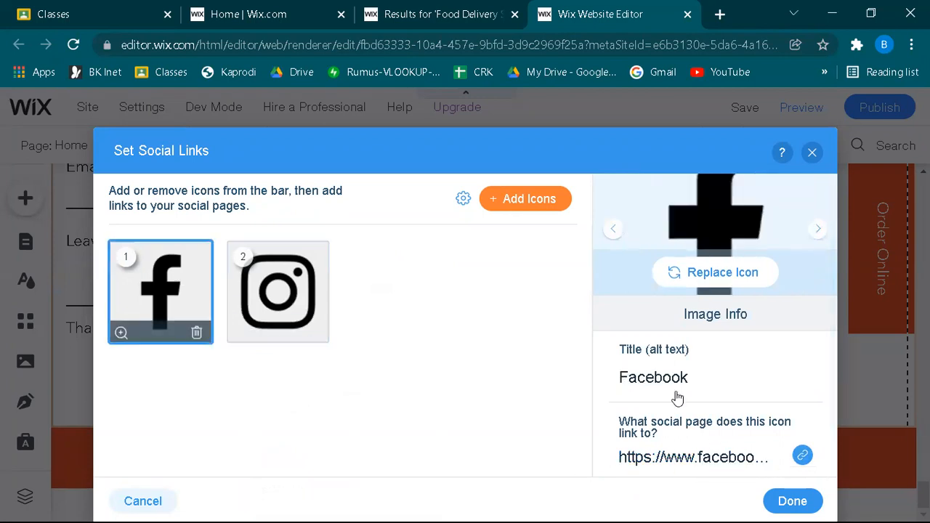
pyautogui.click(812, 152)
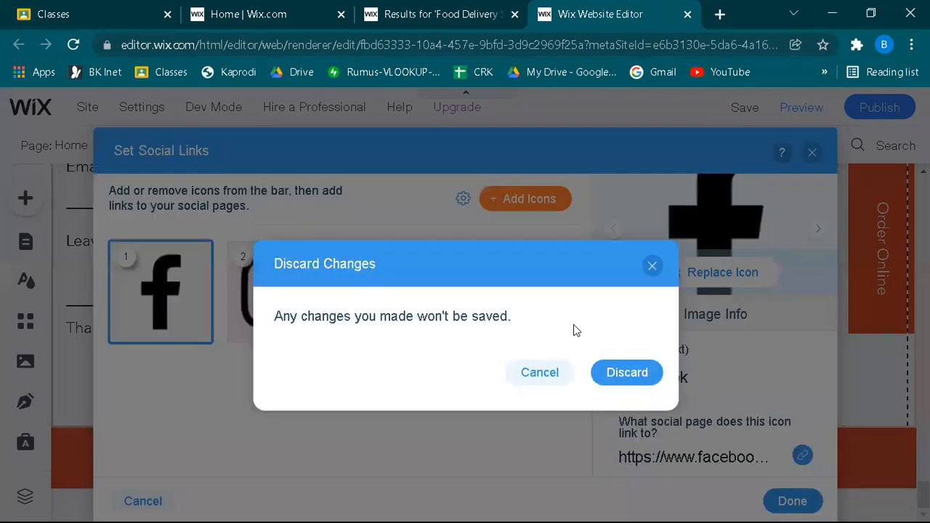
pyautogui.click(623, 373)
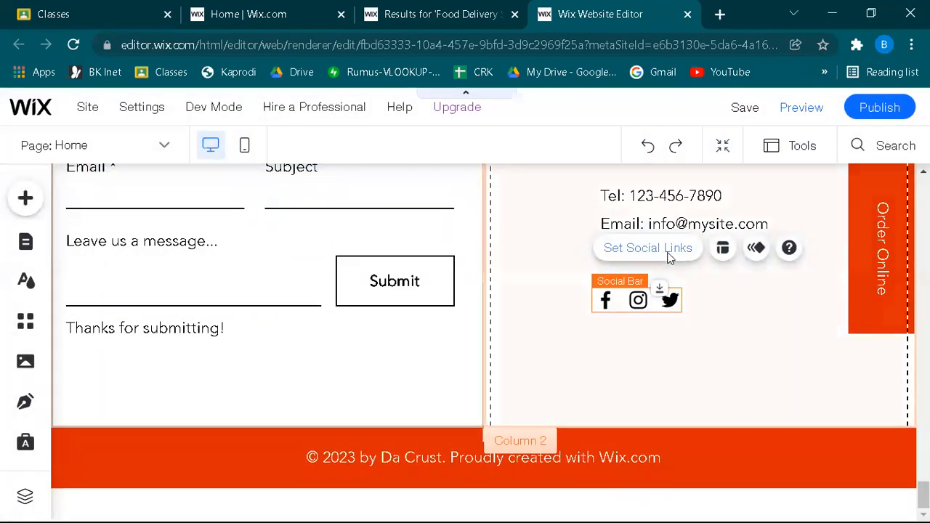
# Step: Look through the Home page's contact form, opening hours, Instagram feed and ALL TIME FAVORITES section
pyautogui.scroll(3, 316, 444)
pyautogui.scroll(-2, 254, 374)
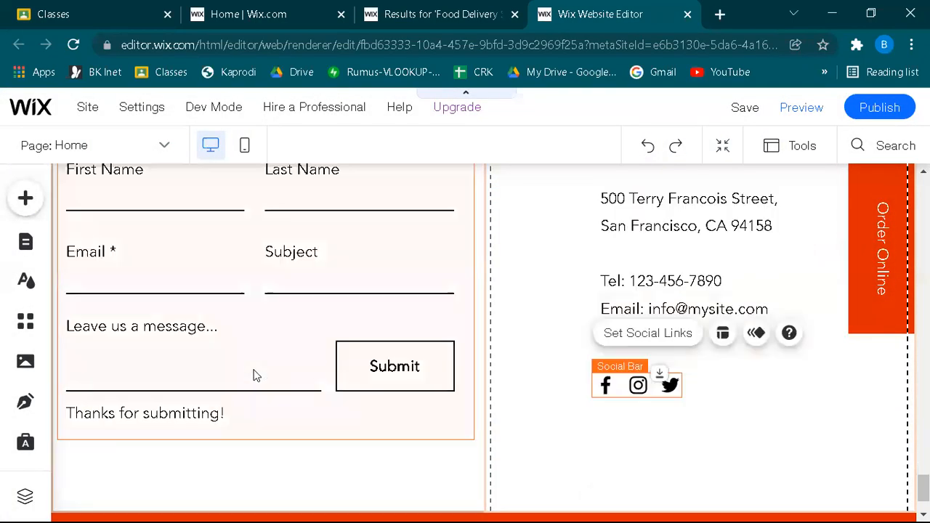
pyautogui.scroll(5, 534, 409)
pyautogui.scroll(6, 586, 385)
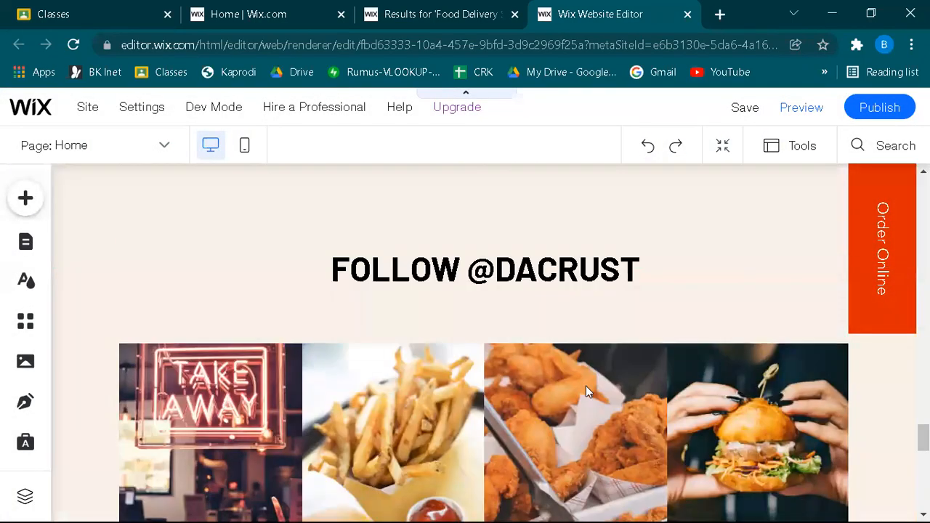
pyautogui.scroll(-4, 436, 352)
pyautogui.scroll(2, 223, 275)
pyautogui.scroll(-2, 301, 353)
pyautogui.scroll(1, 195, 256)
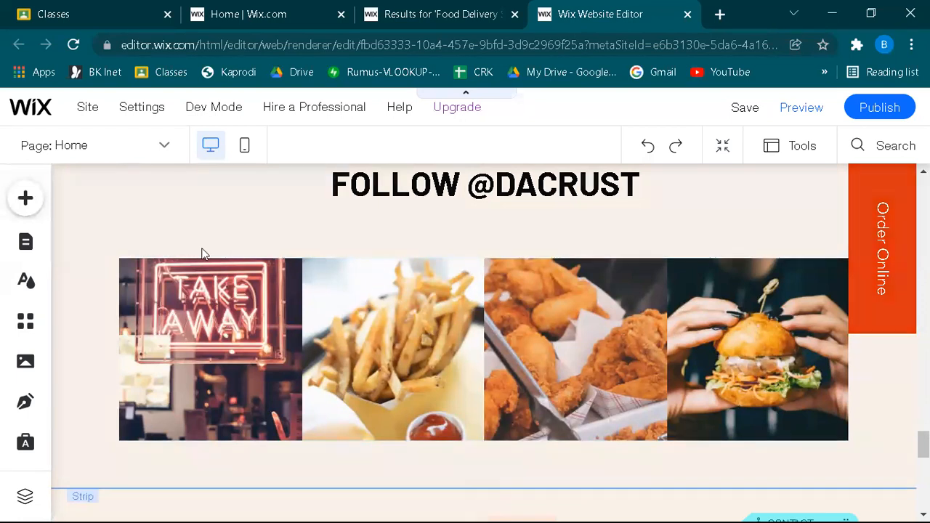
pyautogui.scroll(-10, 445, 347)
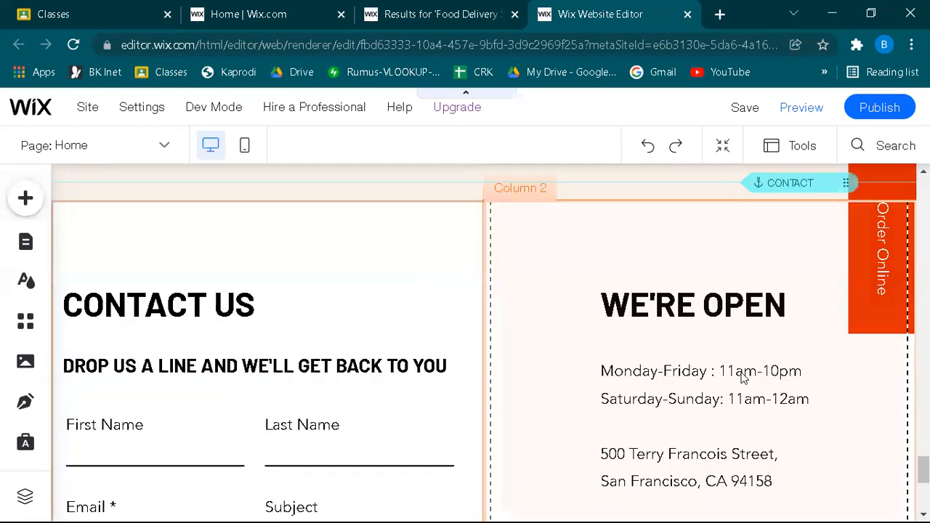
pyautogui.scroll(10, 407, 276)
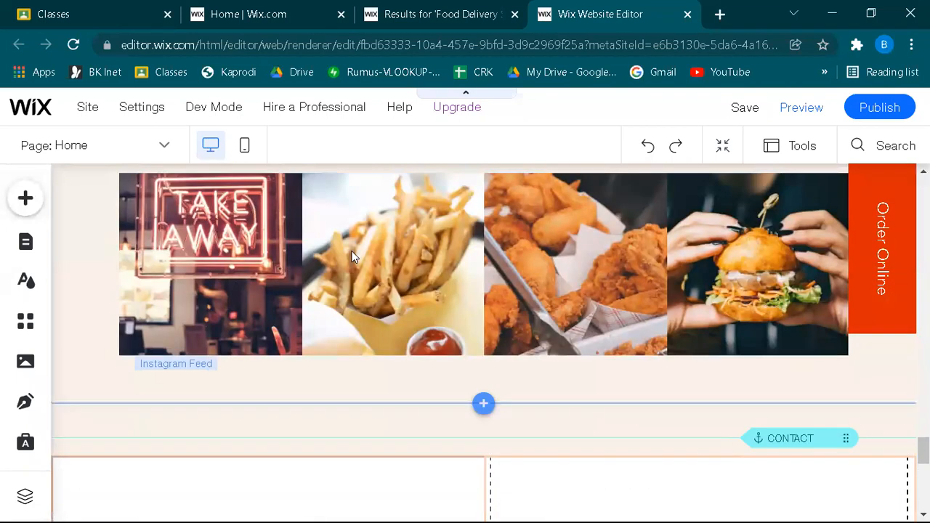
pyautogui.scroll(15, 724, 292)
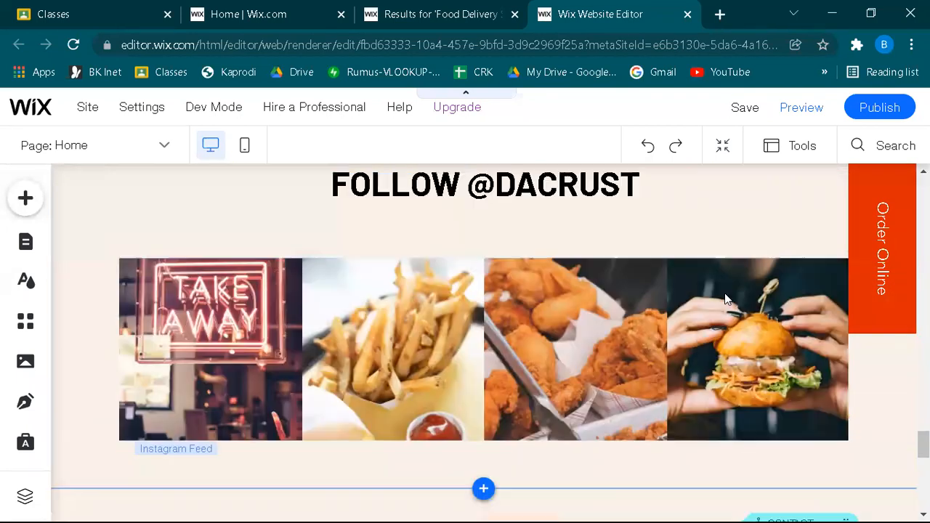
pyautogui.scroll(6, 768, 321)
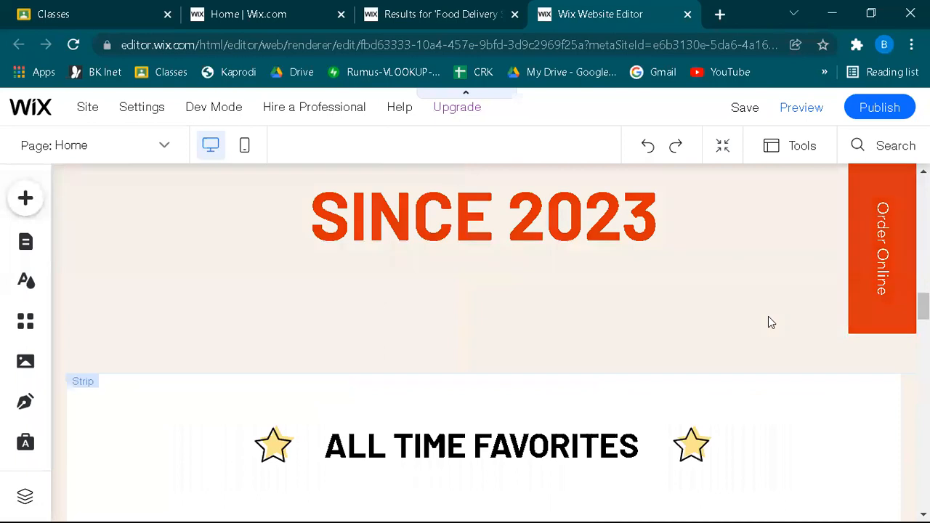
pyautogui.scroll(-5, 523, 362)
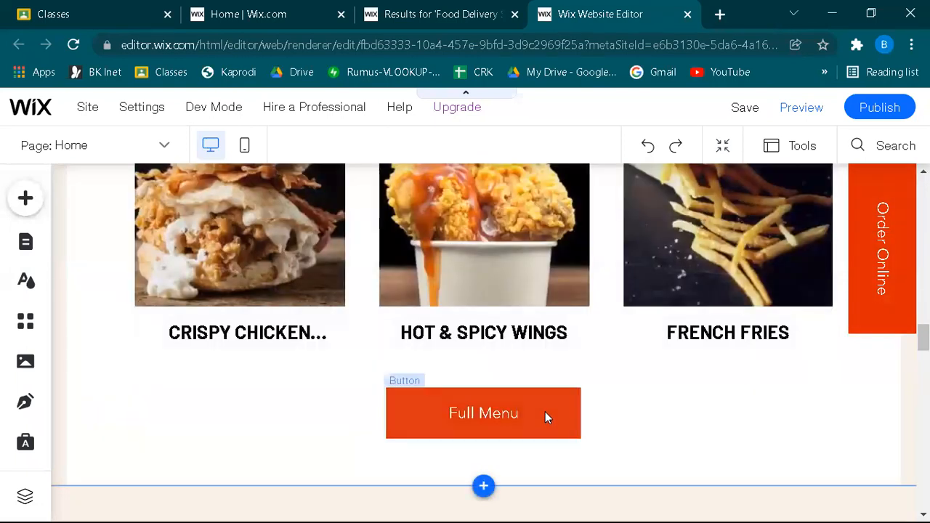
# Step: Switch to the Menu page, then view the strips that can be added above CHICKEN SANDWICH and close the selection
pyautogui.scroll(15, 546, 411)
pyautogui.scroll(5, 557, 414)
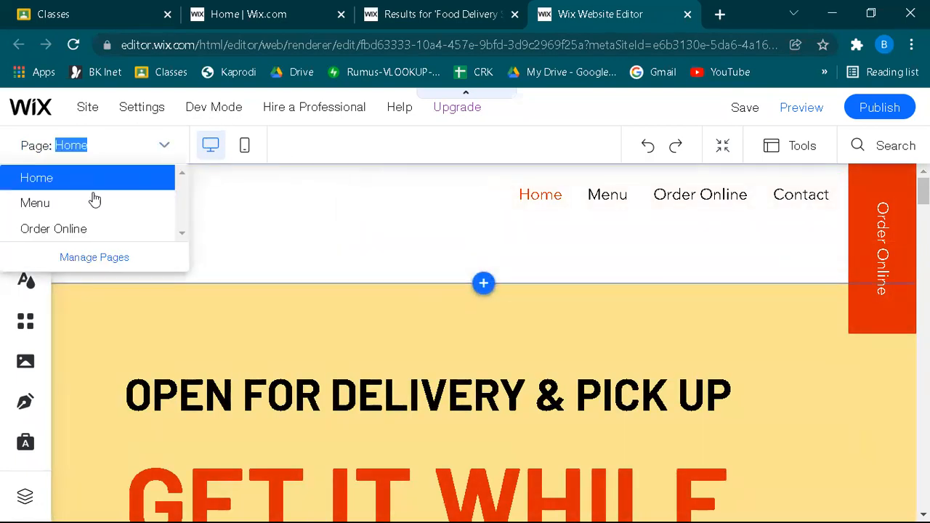
pyautogui.click(62, 207)
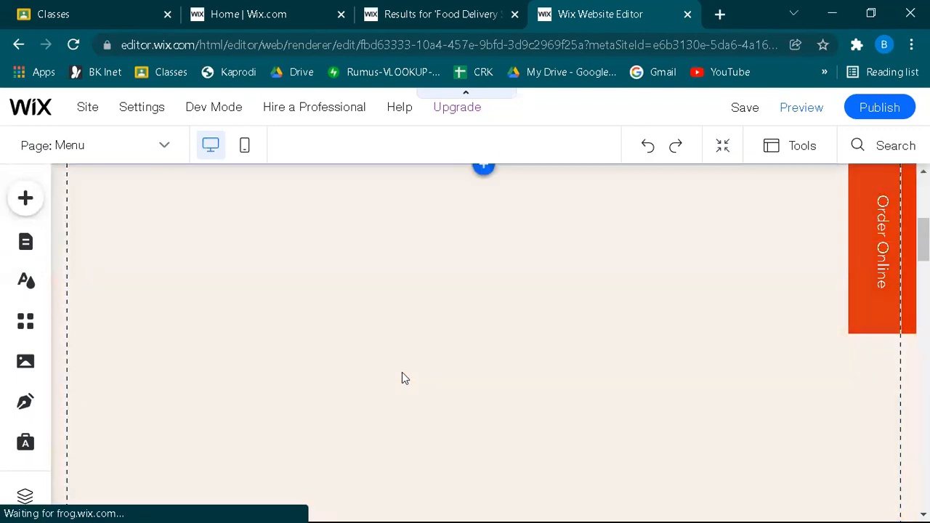
pyautogui.scroll(-2, 402, 372)
pyautogui.scroll(-1, 463, 349)
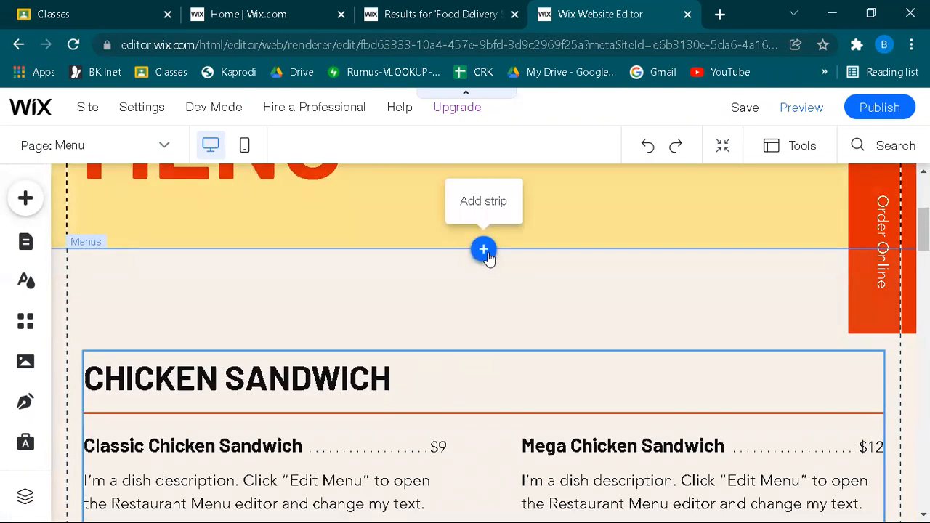
pyautogui.click(485, 251)
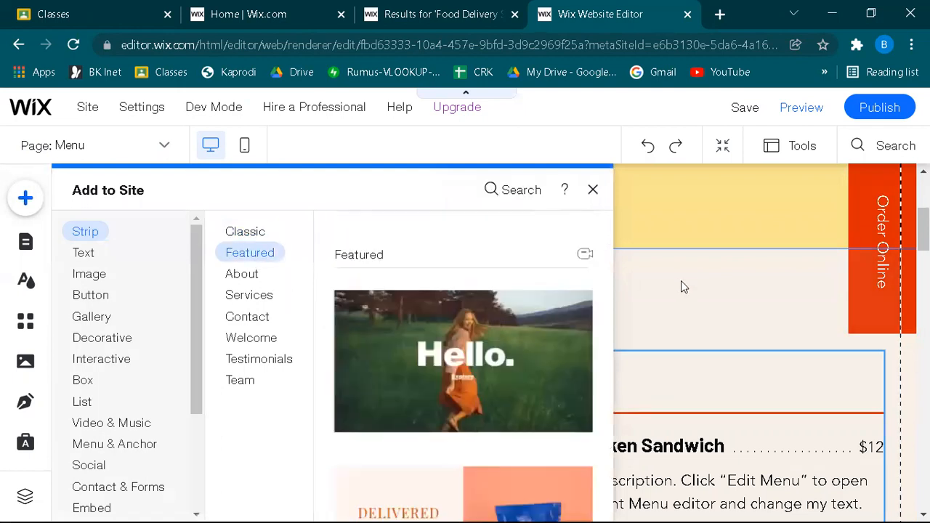
pyautogui.click(592, 189)
# Step: Select the restaurant menu element and examine the Menu page from the MENU heading and CHICKEN SANDWICH down to DESSERTS and CONTACT US
pyautogui.scroll(-3, 538, 349)
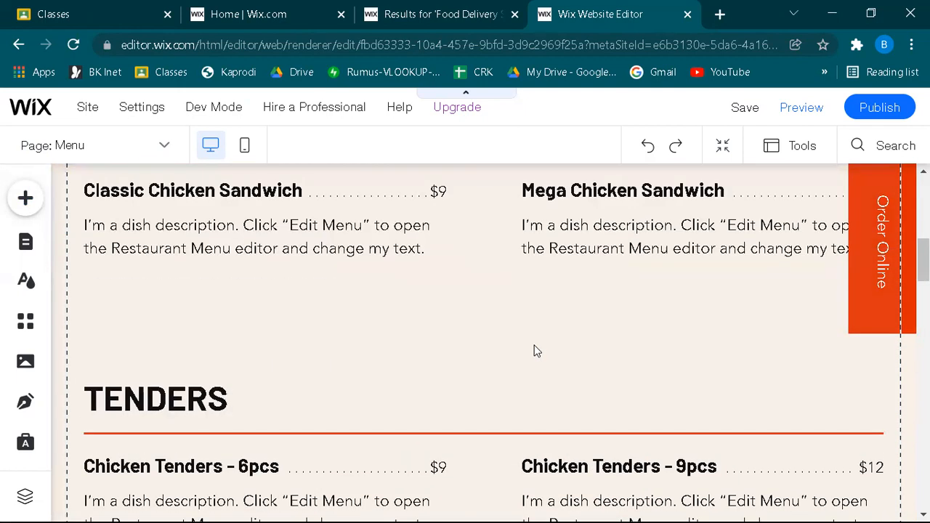
pyautogui.scroll(1, 536, 351)
pyautogui.click(323, 319)
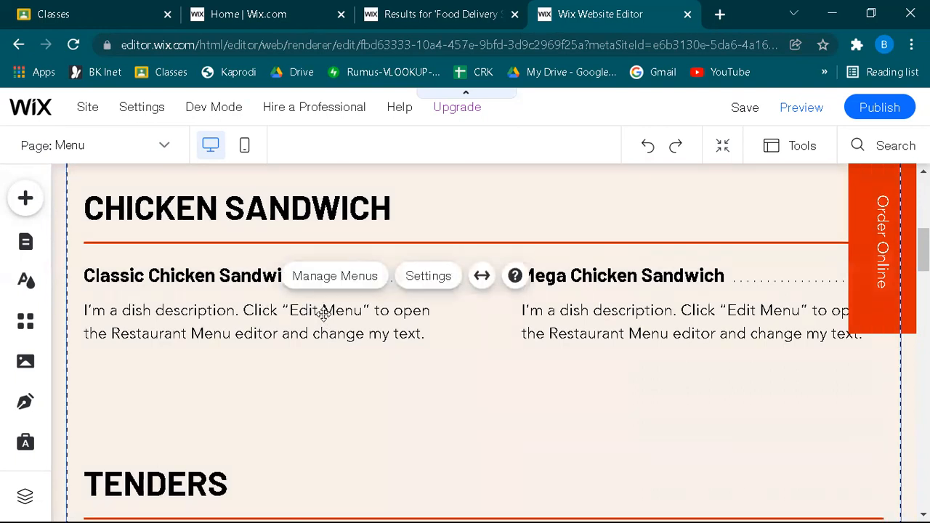
pyautogui.scroll(-10, 419, 349)
pyautogui.scroll(-6, 422, 348)
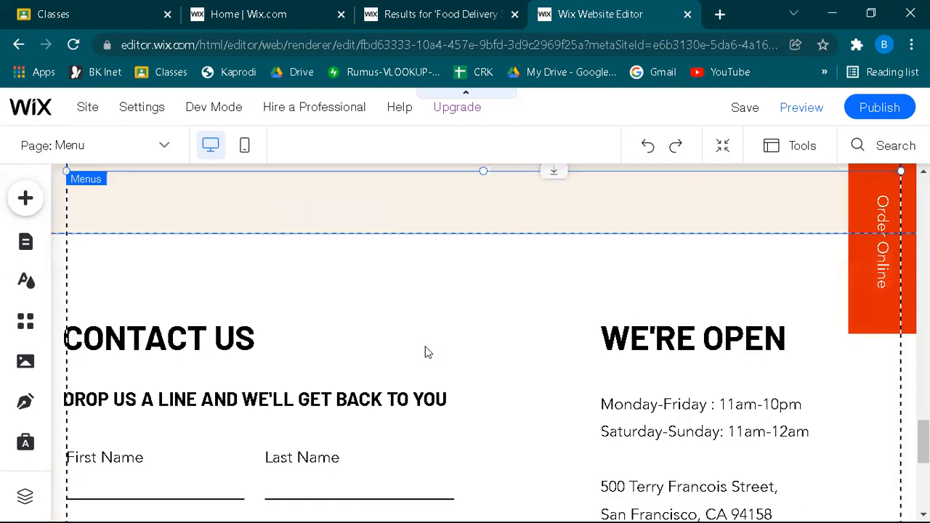
pyautogui.scroll(5, 428, 348)
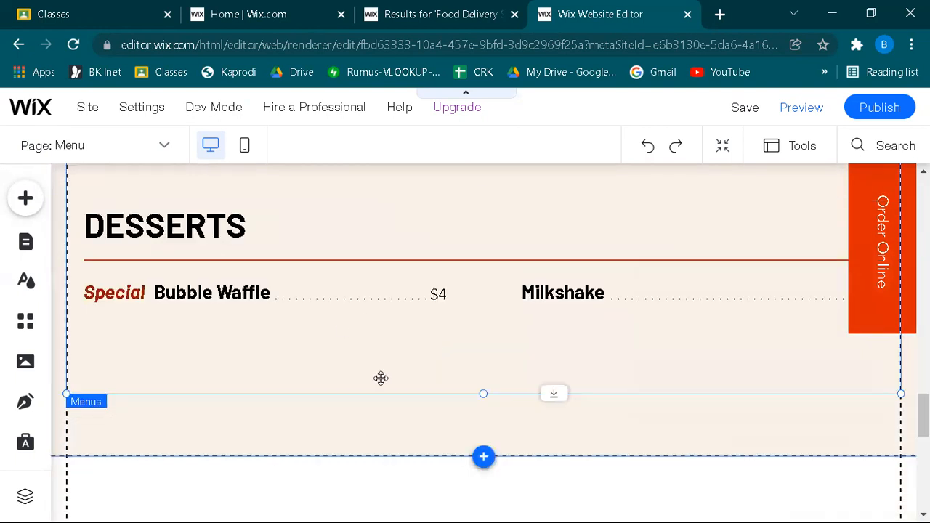
pyautogui.scroll(3, 518, 330)
pyautogui.scroll(10, 520, 332)
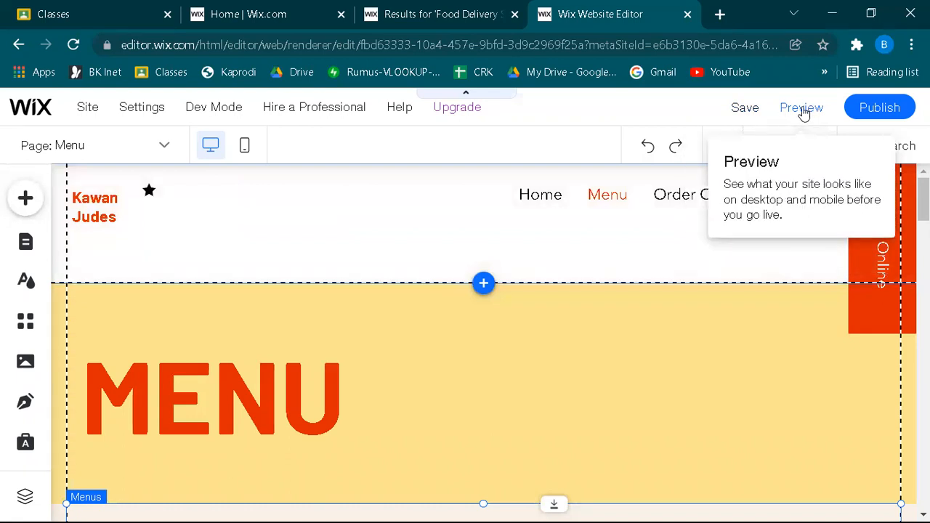
pyautogui.scroll(-3, 440, 328)
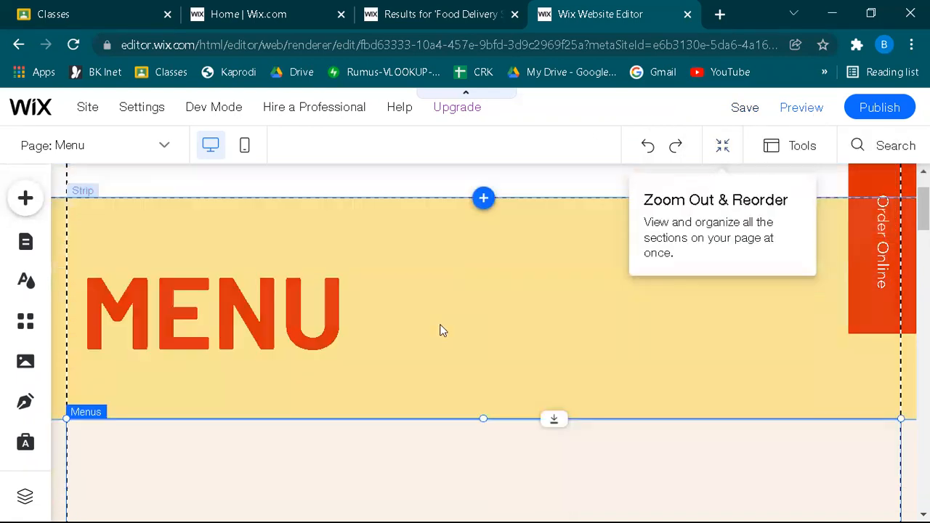
pyautogui.scroll(-1, 719, 412)
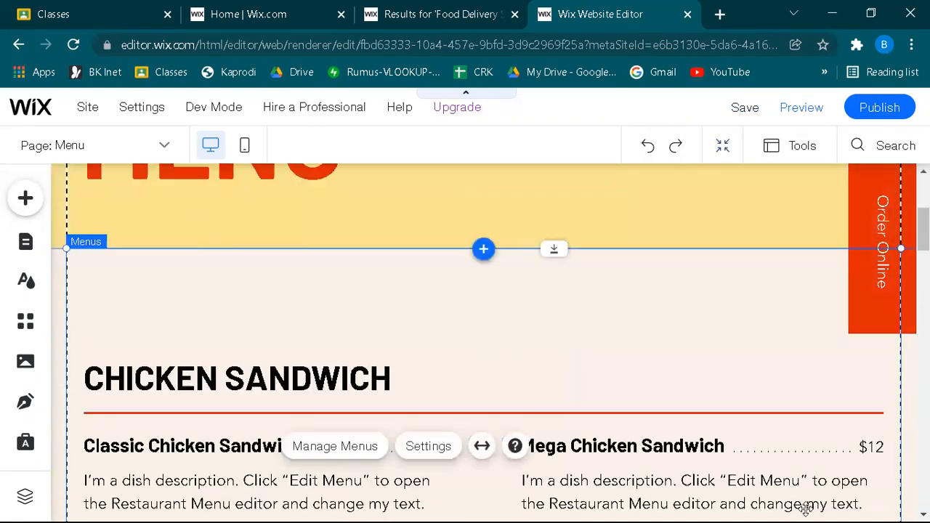
# Step: Start publishing, set the site name in the free Wix.com domain to KawanJudes and save the site
pyautogui.click(880, 110)
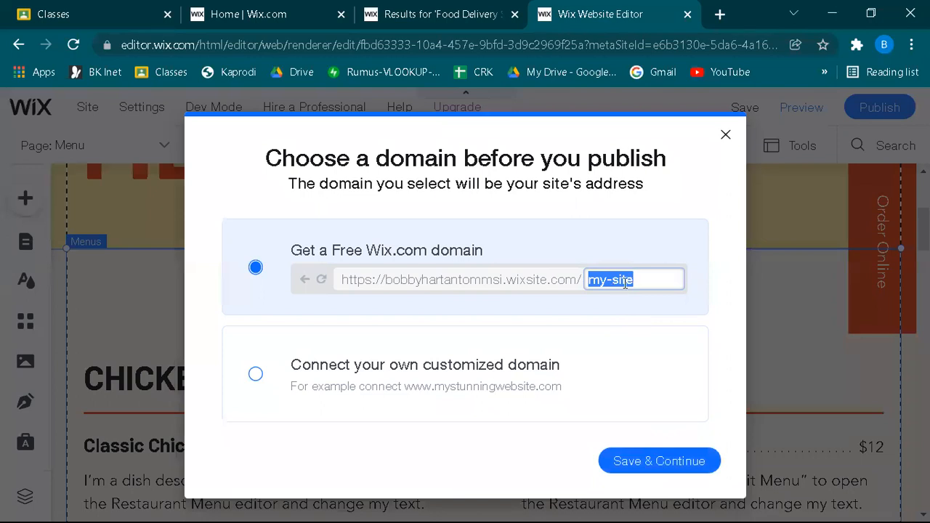
pyautogui.write('K')
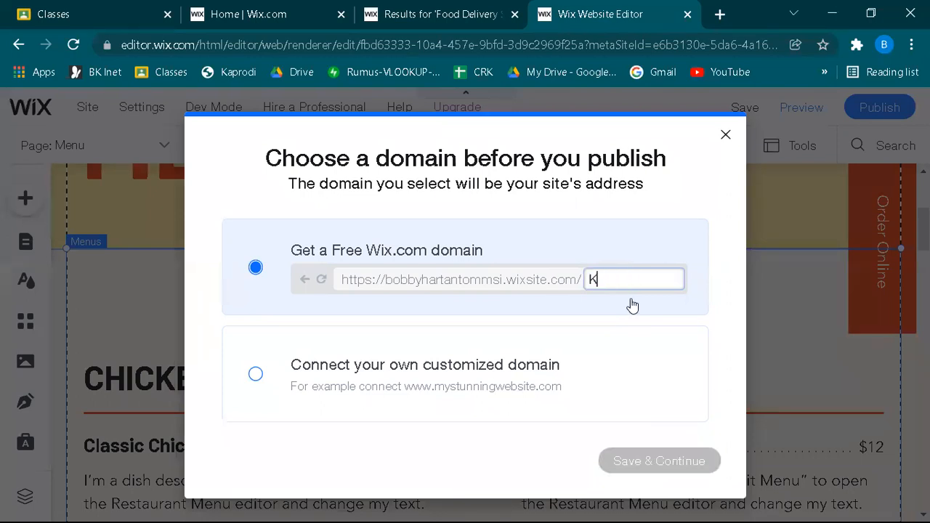
pyautogui.write('awan Jud')
pyautogui.press('BackSpace')
pyautogui.press('BackSpace')
pyautogui.write('udes')
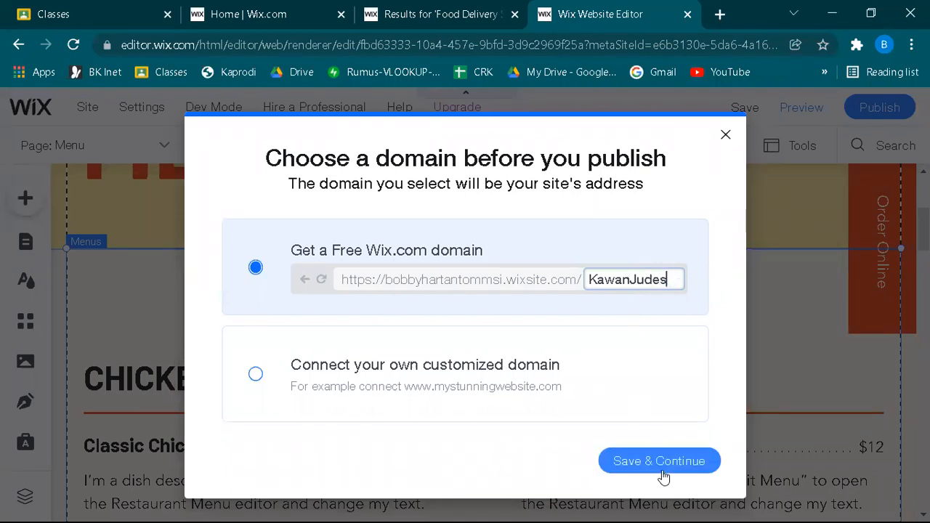
pyautogui.click(661, 465)
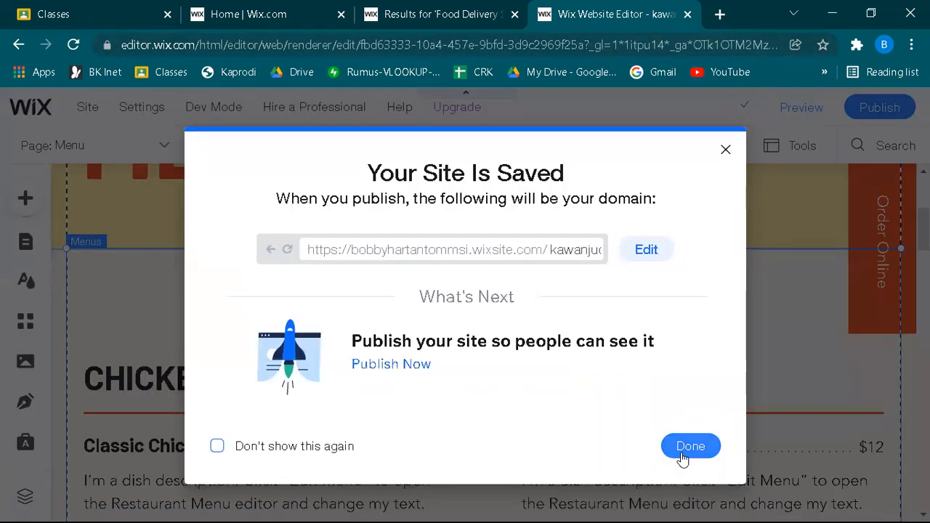
pyautogui.click(685, 455)
# Step: Publish the site, then open the live version and select its full web address
pyautogui.scroll(3, 629, 329)
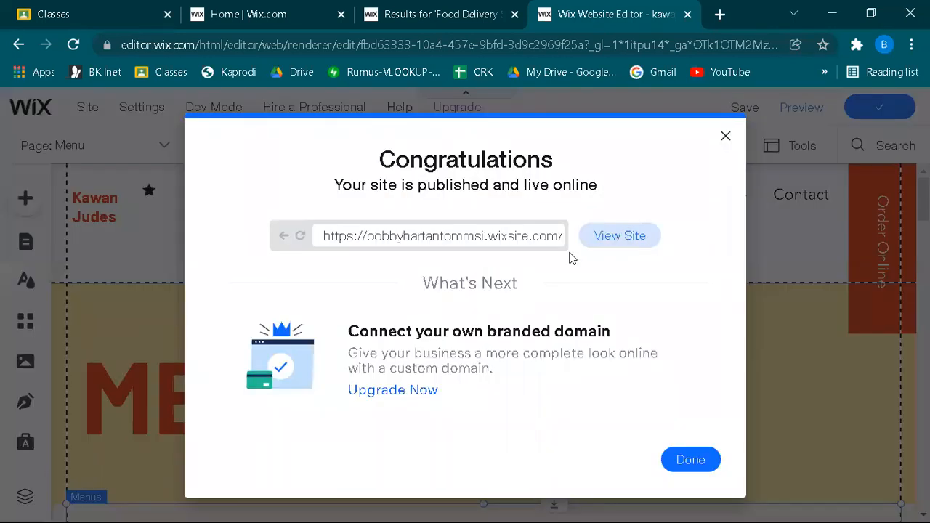
pyautogui.click(628, 237)
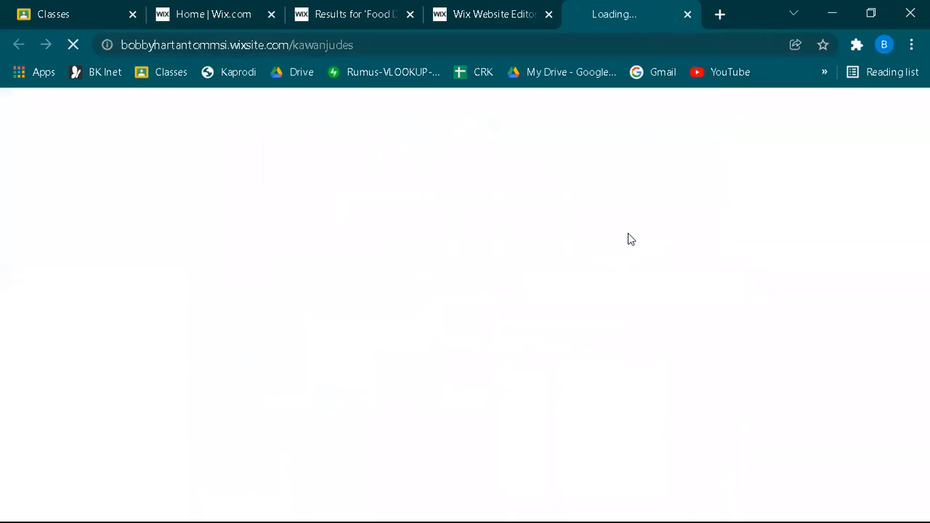
pyautogui.click(395, 45)
pyautogui.moveTo(395, 45); pyautogui.dragTo(11, 45)
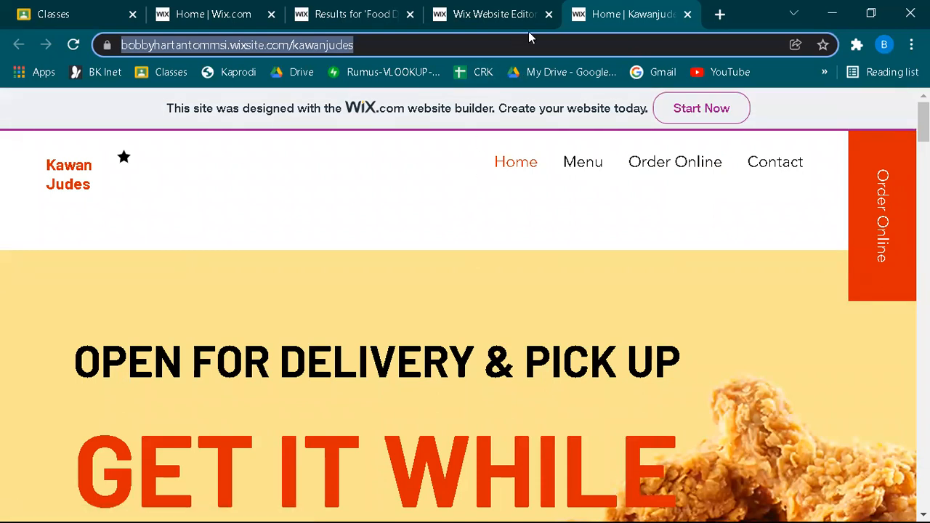
# Step: Close the live Kawanjudes site, return to the Wix dashboard and open the overview of all sites
pyautogui.click(687, 14)
pyautogui.click(309, 28)
pyautogui.moveTo(73, 101)
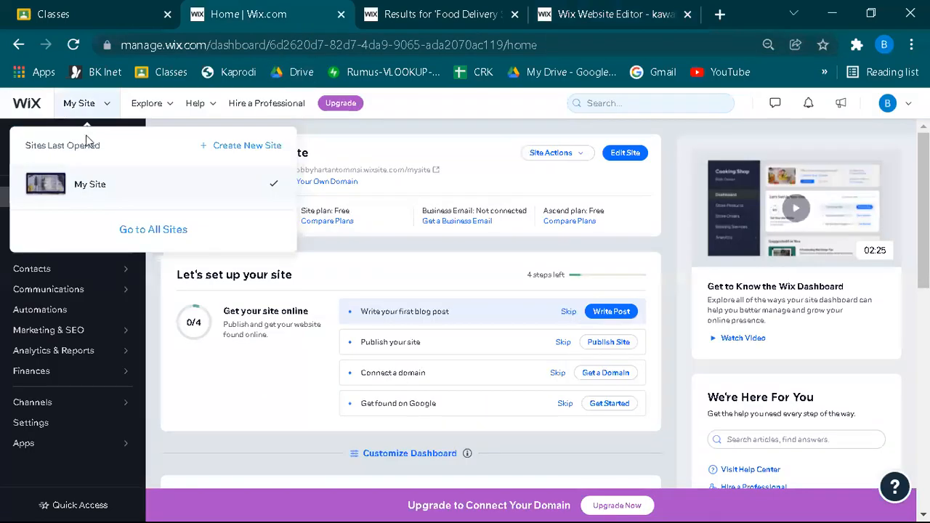
pyautogui.click(166, 231)
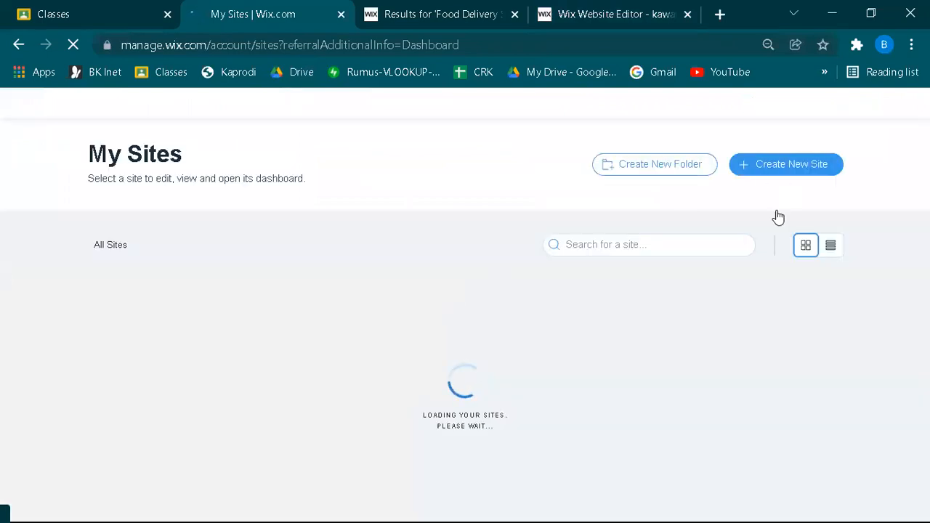
# Step: Move the Kawanjudes site to Trash and look over the My Sites overview
pyautogui.moveTo(310, 440)
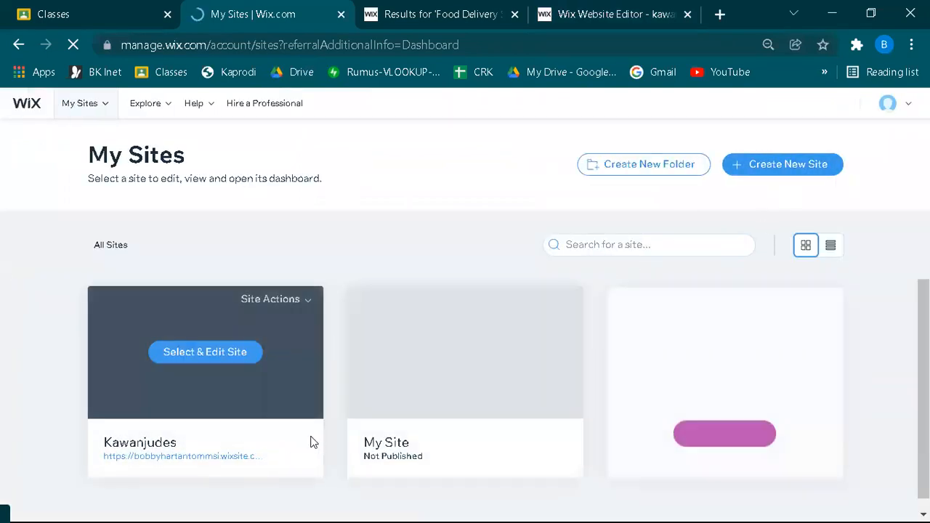
pyautogui.click(303, 298)
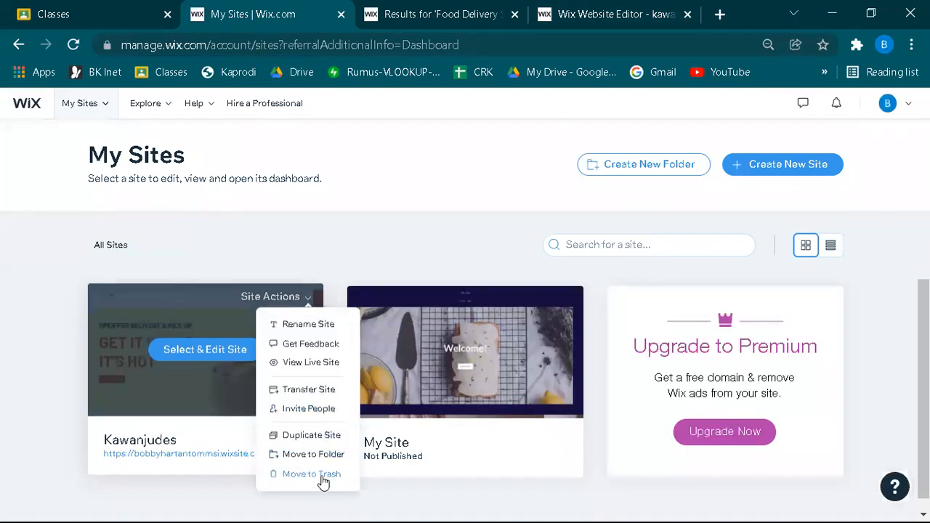
pyautogui.click(323, 481)
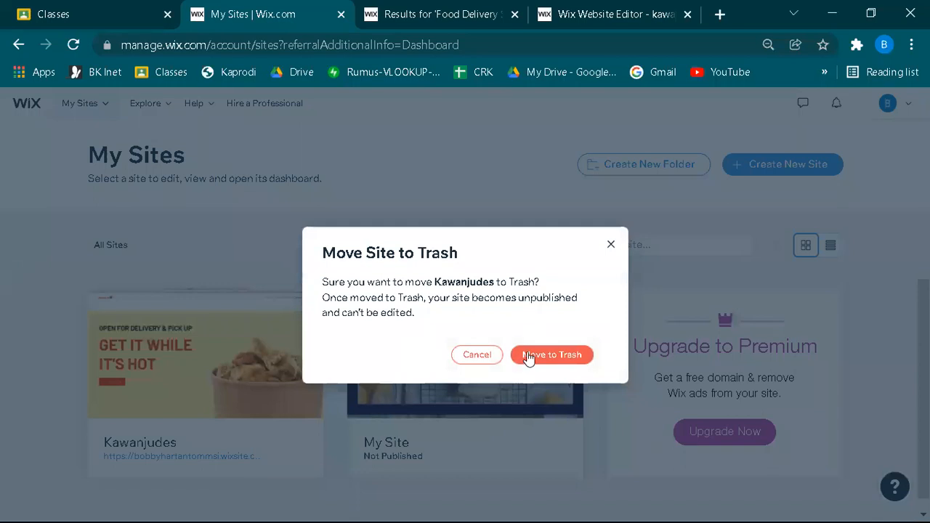
pyautogui.click(528, 356)
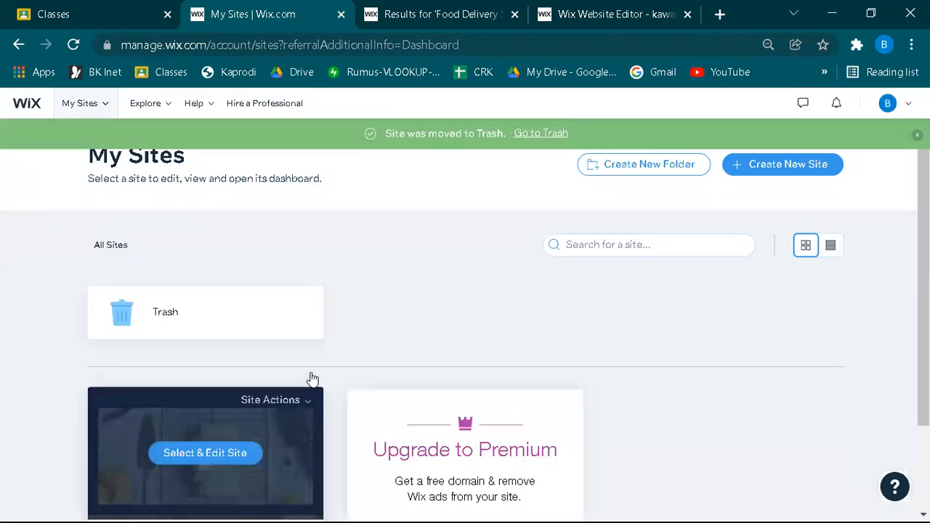
pyautogui.scroll(-2, 302, 341)
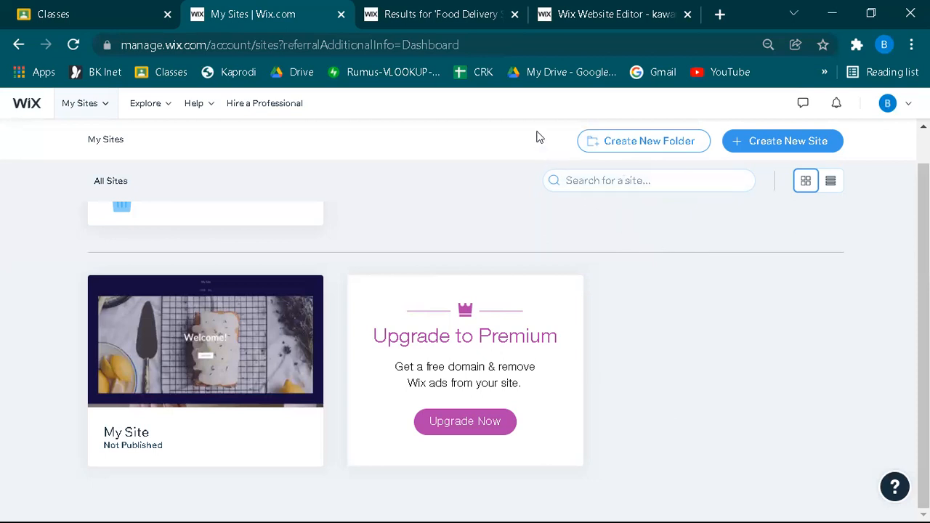
pyautogui.scroll(2, 501, 252)
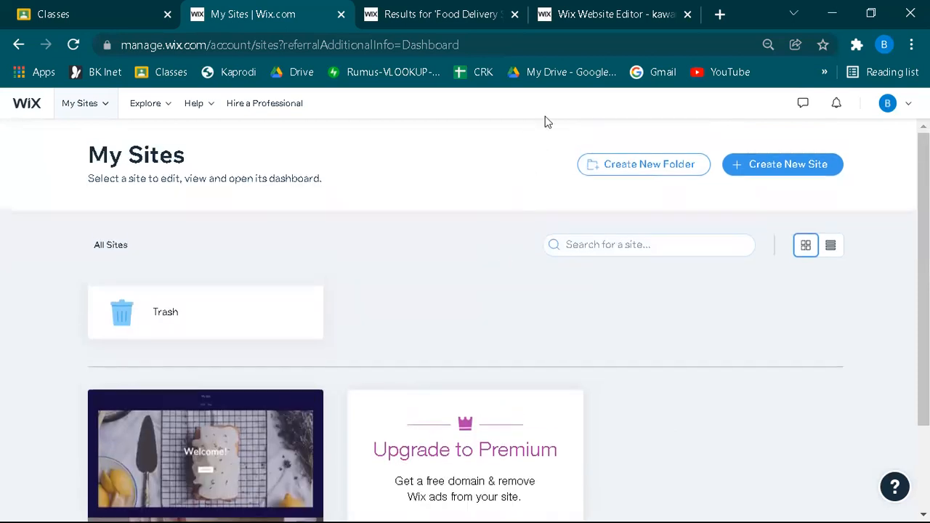